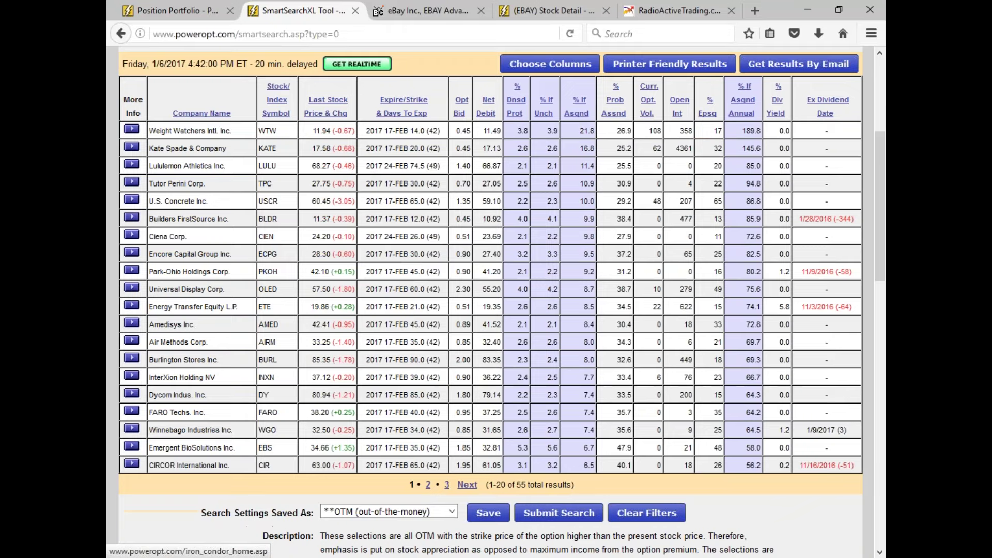
Load the saved "**PicksOfTheDay" covered call search.
scroll(396, 310, down, 6)
click(393, 203)
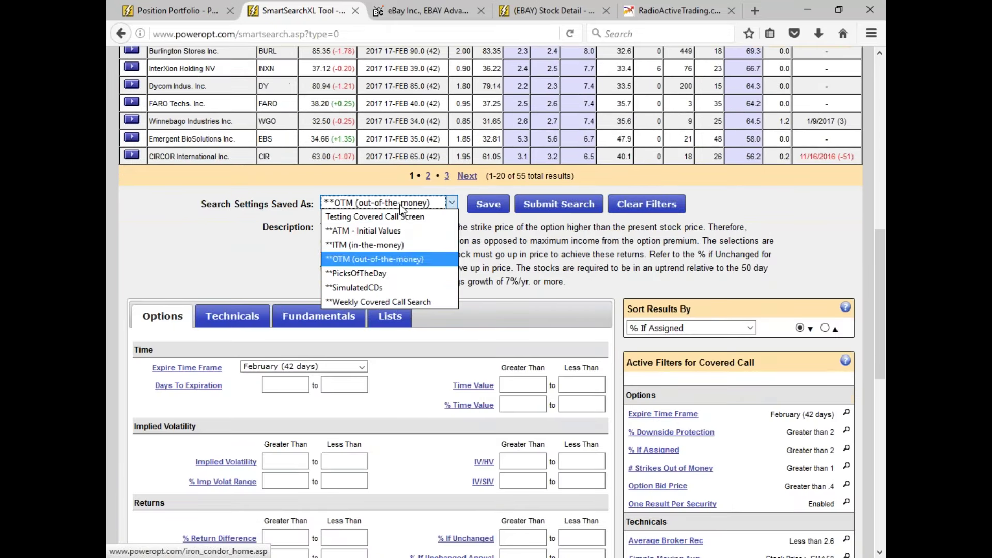
click(390, 273)
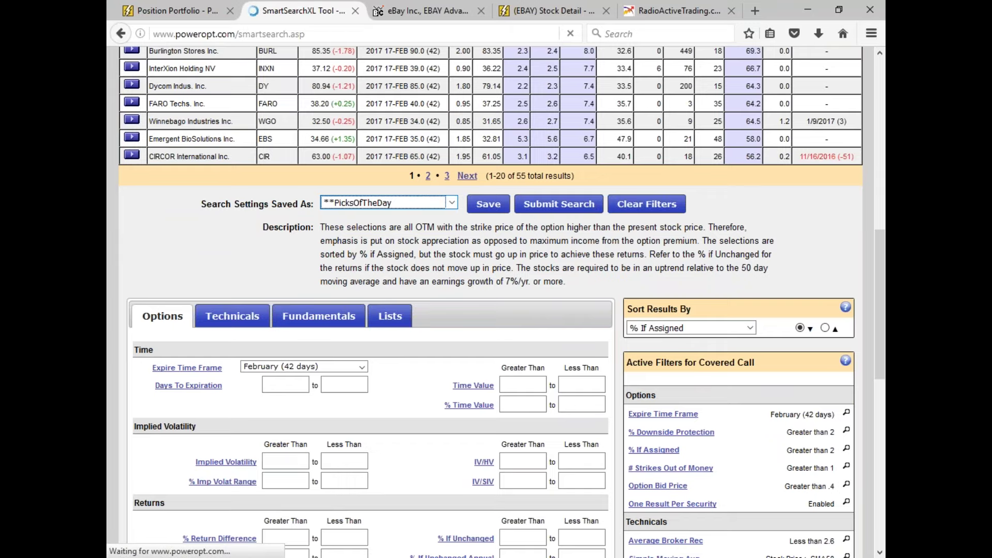
scroll(501, 304, down, 3)
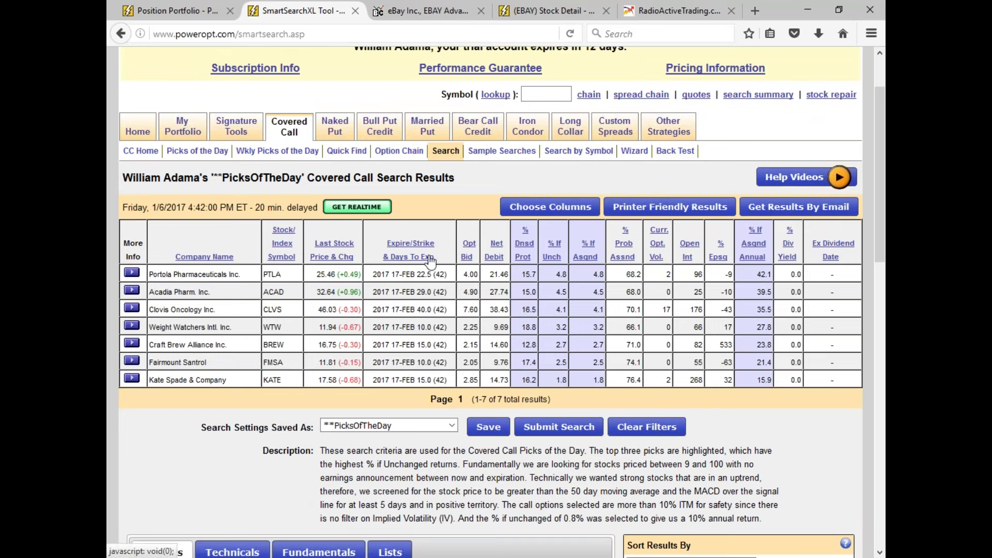
Load the saved "**ATM - Initial Values" covered call search and look through the resulting positions.
click(395, 423)
click(413, 454)
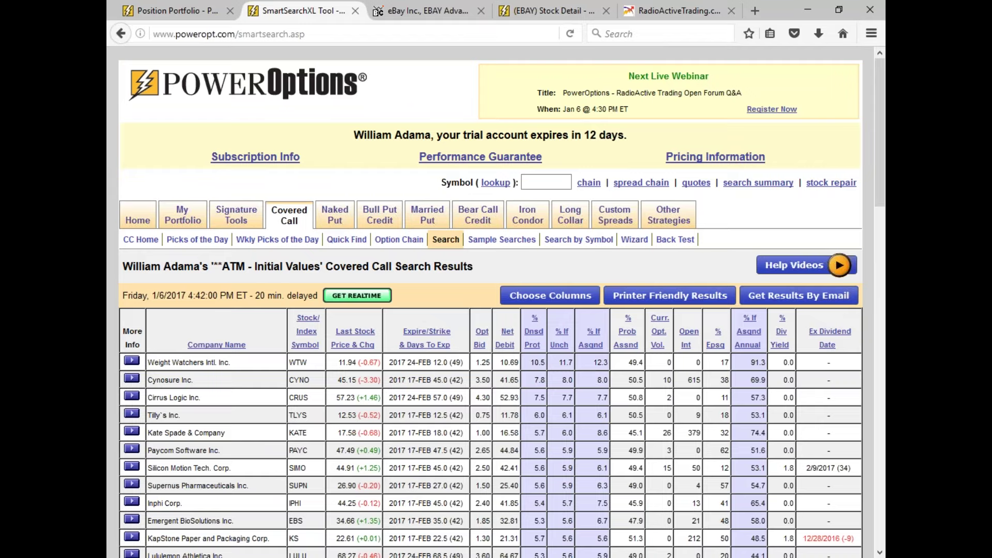
scroll(495, 310, down, 3)
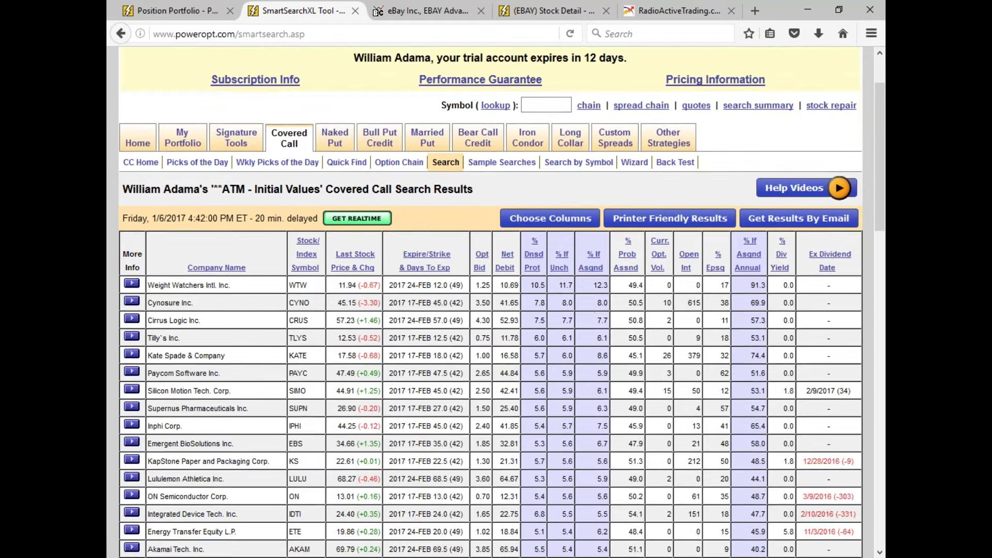
scroll(414, 380, down, 3)
scroll(414, 380, down, 3)
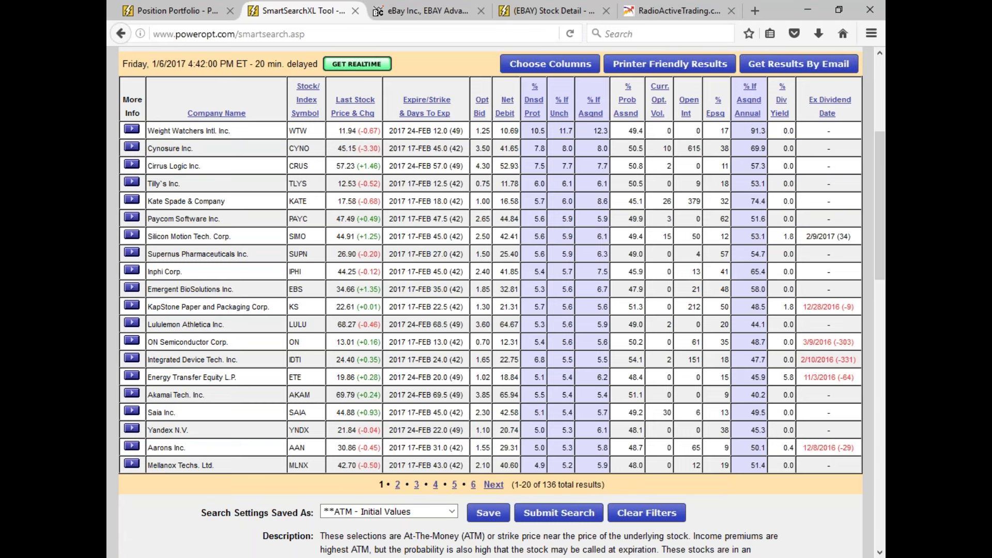
click(133, 128)
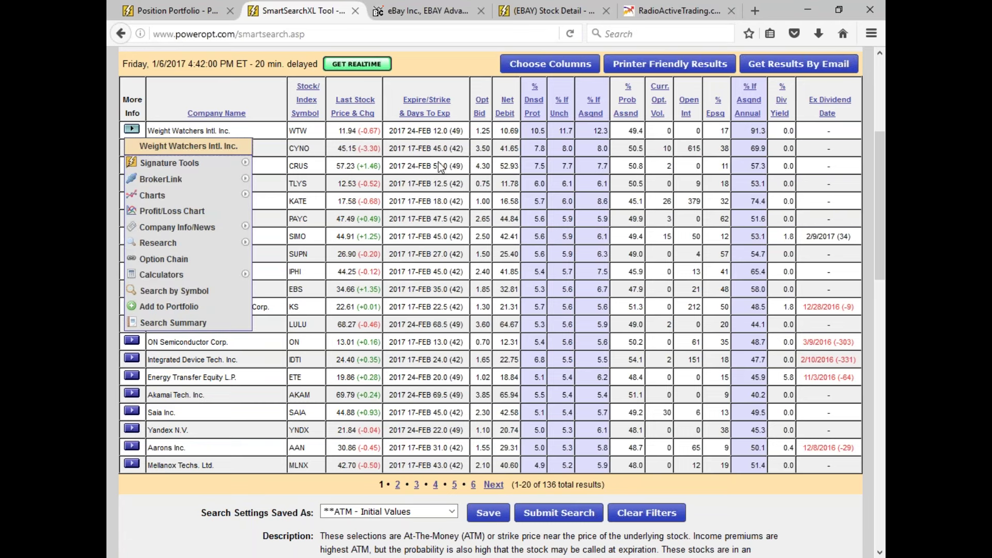
double_click(412, 131)
Set the search's expire time frame to January (15 days) and rerun the covered call search.
scroll(436, 200, down, 7)
click(305, 303)
click(295, 104)
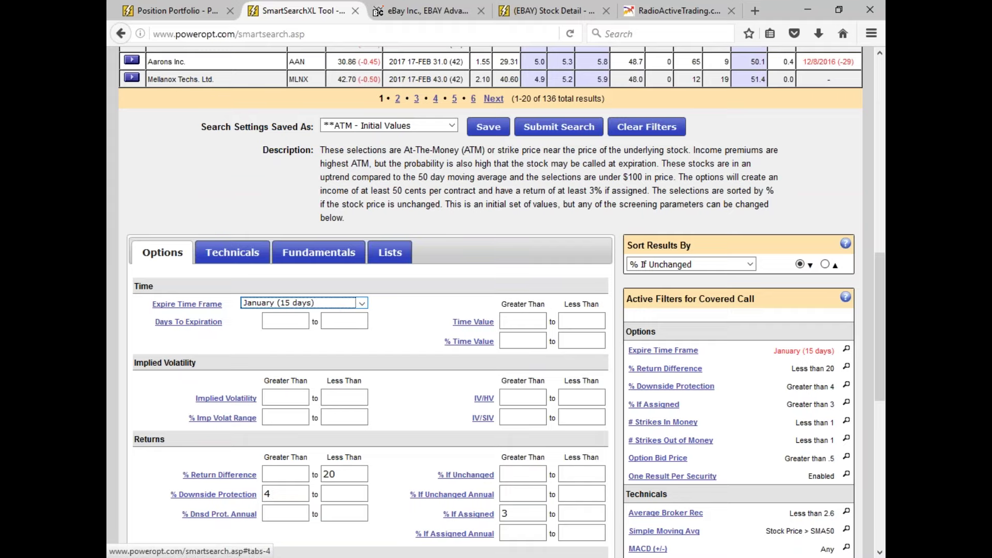
click(545, 126)
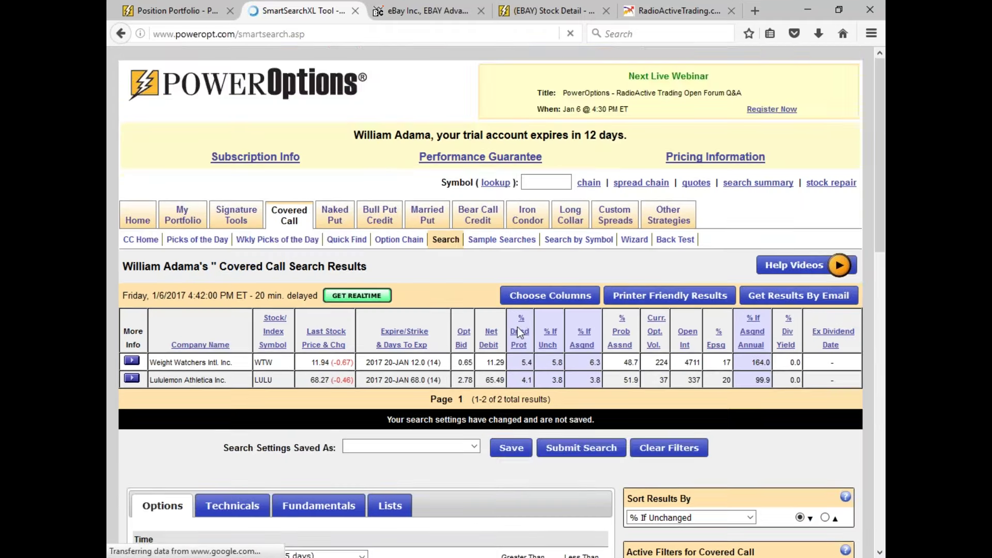
Review the Weight Watchers January 12.00 call result and choose the "Covered Call Manage, ATM" portfolio for adding it as a position.
scroll(491, 319, down, 3)
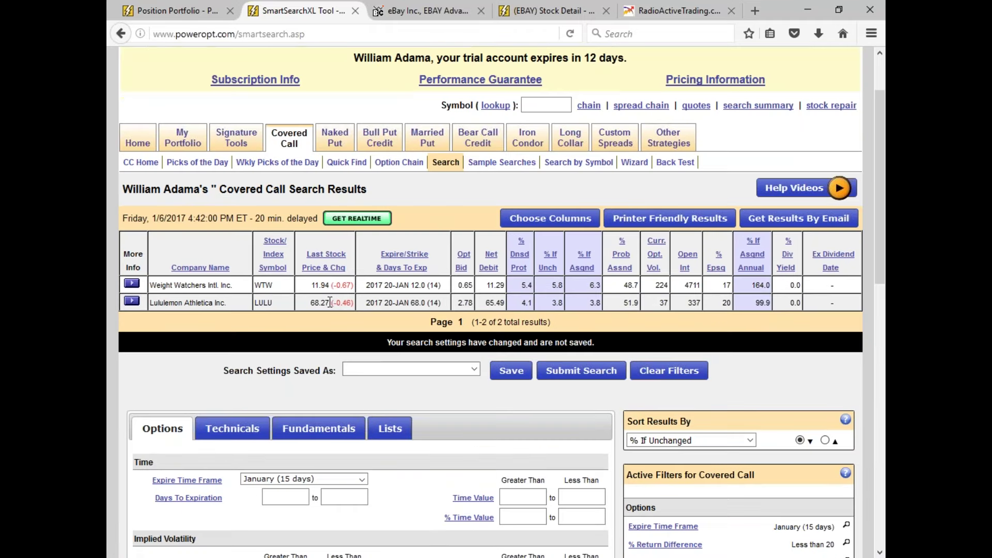
drag(379, 285, 440, 286)
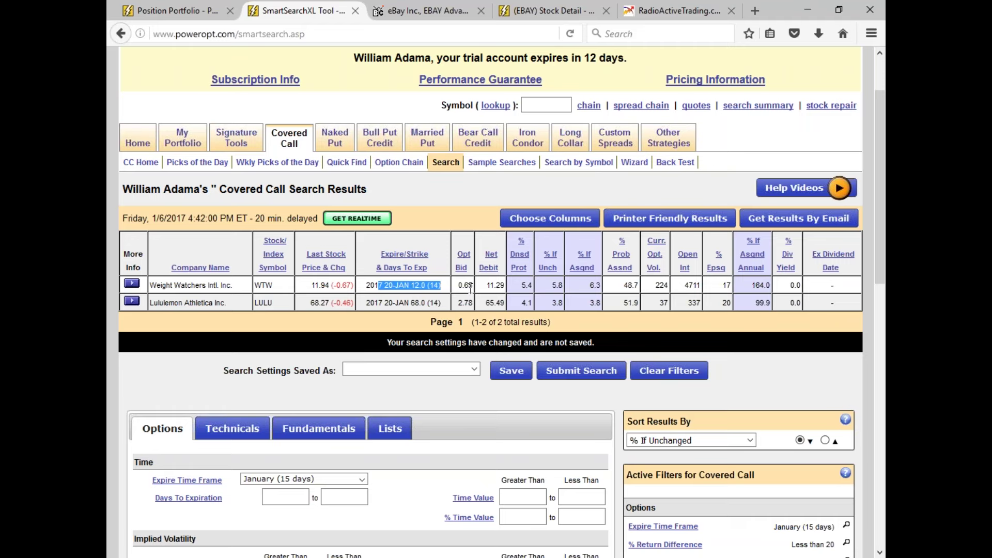
drag(465, 285, 533, 288)
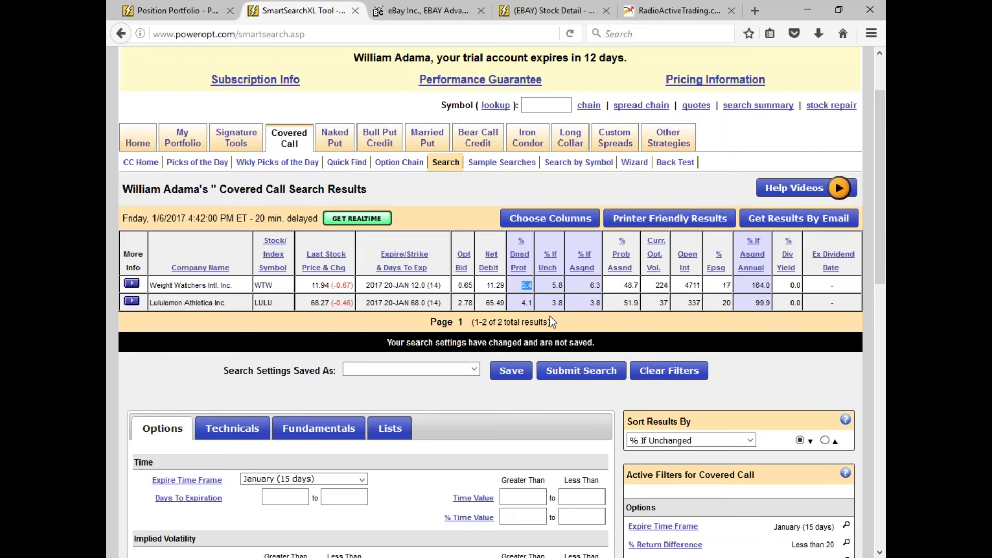
drag(586, 288, 601, 287)
click(131, 283)
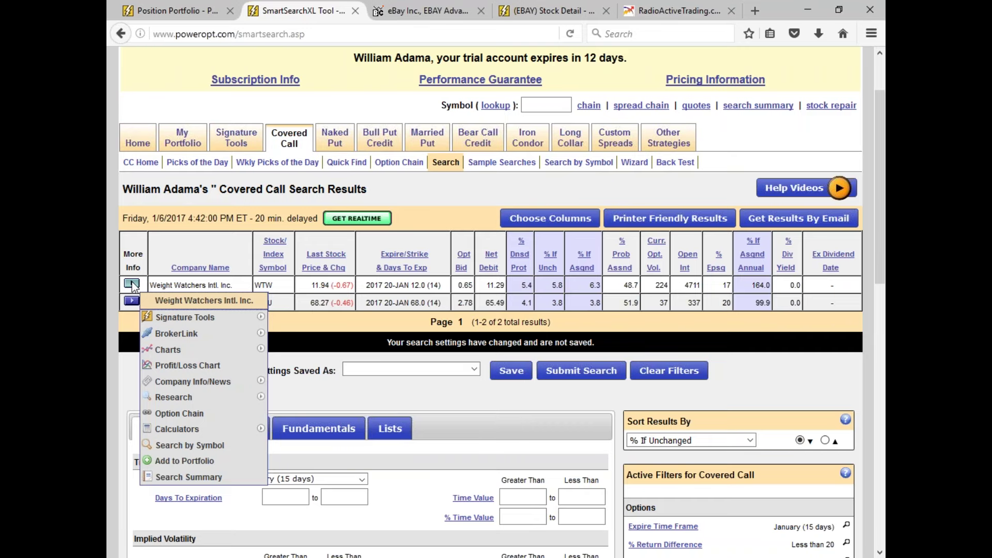
mouse_move(211, 357)
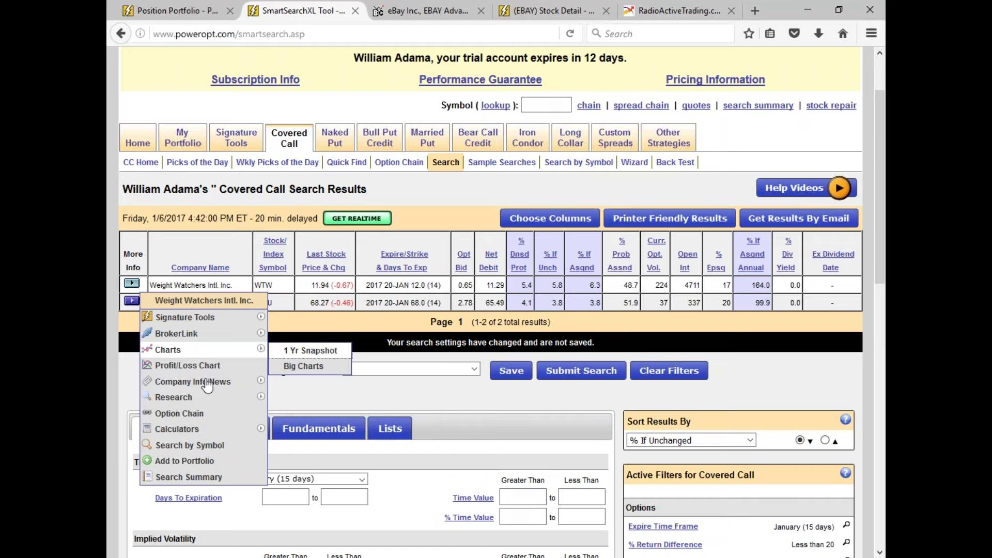
click(185, 461)
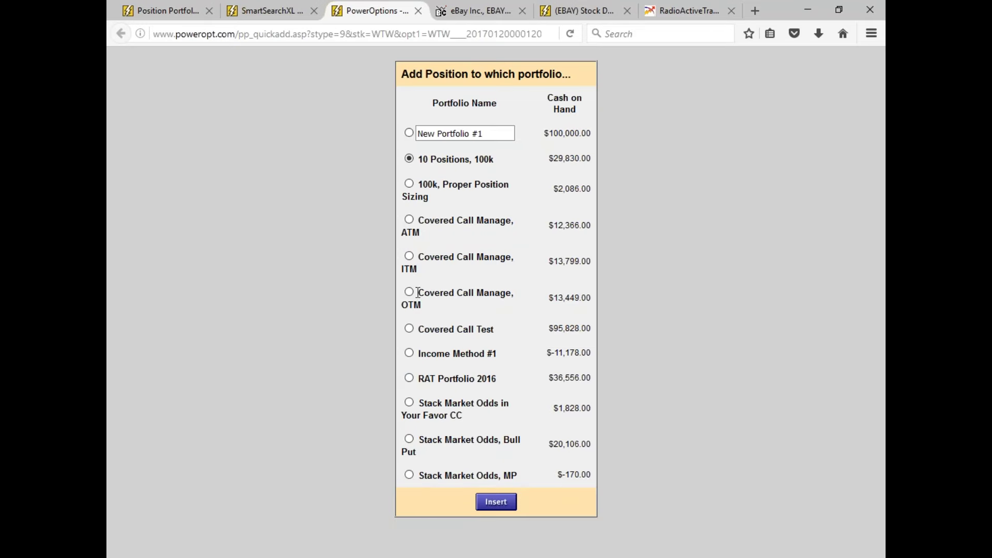
click(410, 220)
click(495, 504)
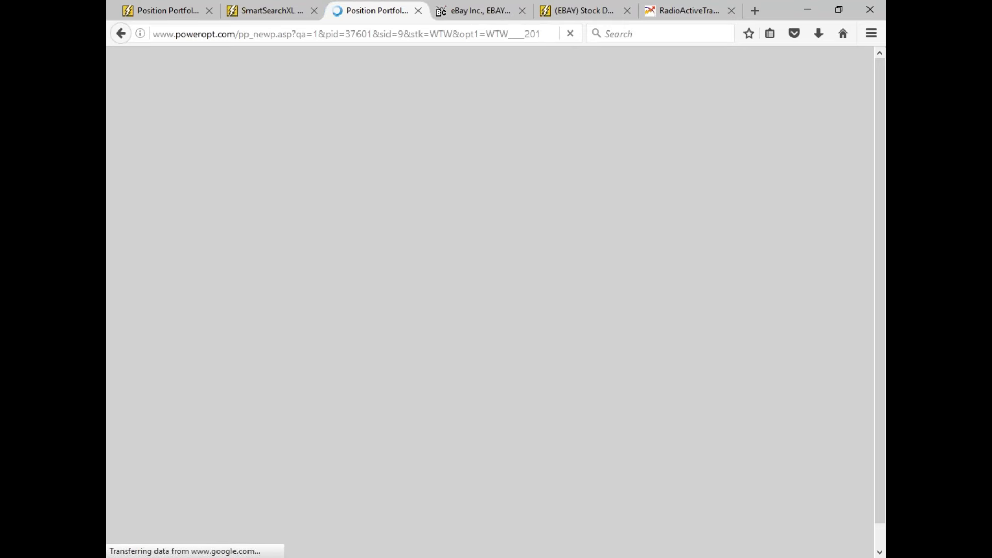
Enter 100 shares and 1 call contract for the WTW covered call, and submit the new position.
text(100)
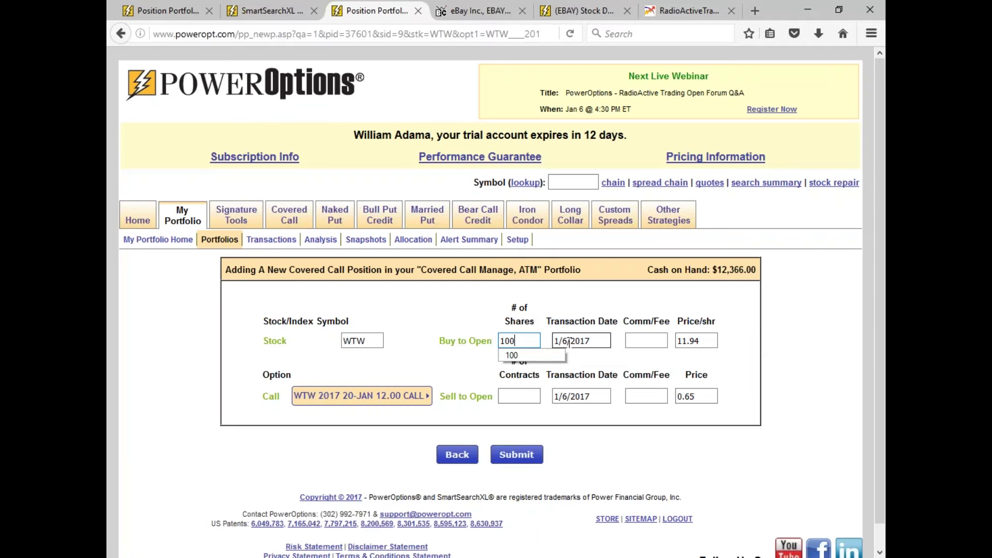
click(532, 401)
text(11)
key(BackSpace)
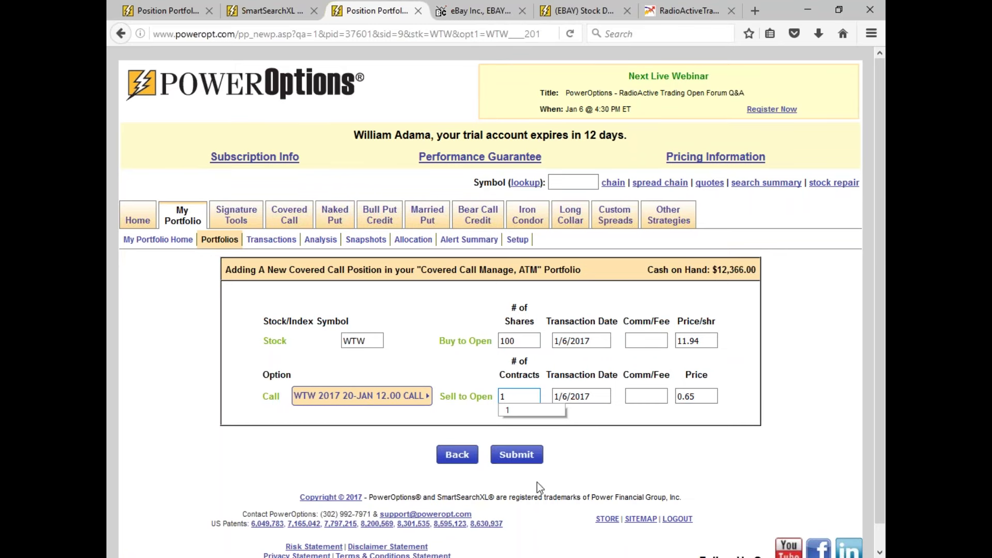
click(517, 455)
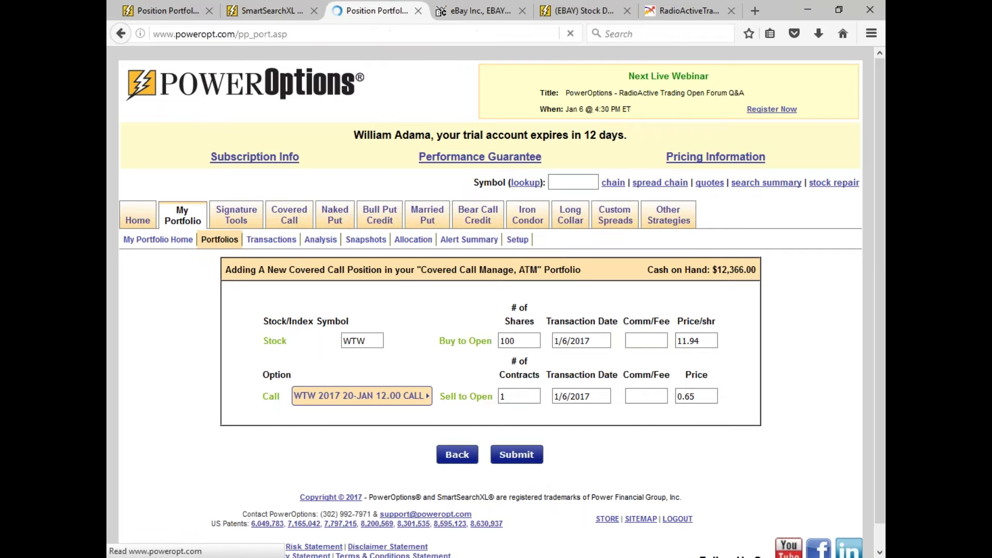
Bring up the profit/loss chart for the Weight Watchers covered call and examine its prices, break-even and expiration curve.
scroll(495, 297, down, 6)
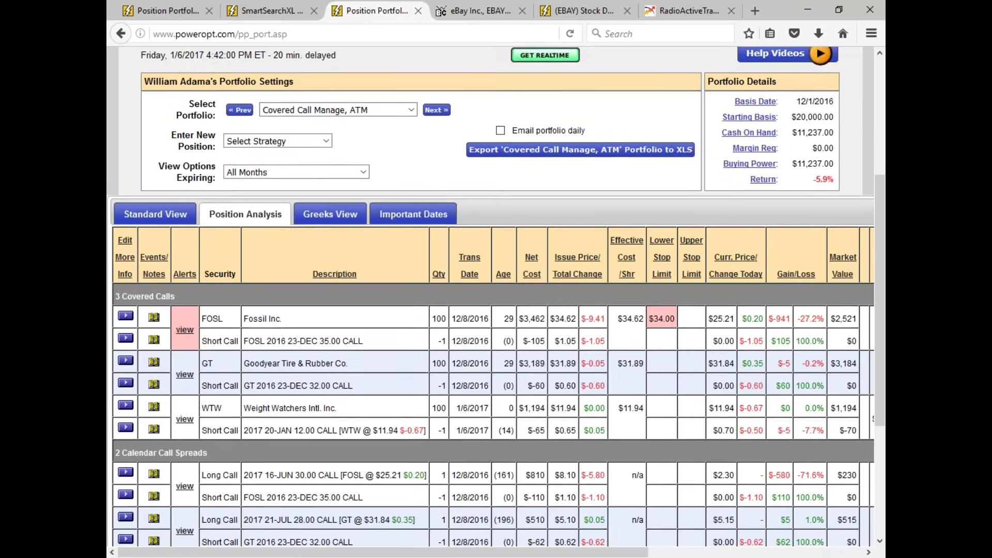
scroll(501, 258, down, 3)
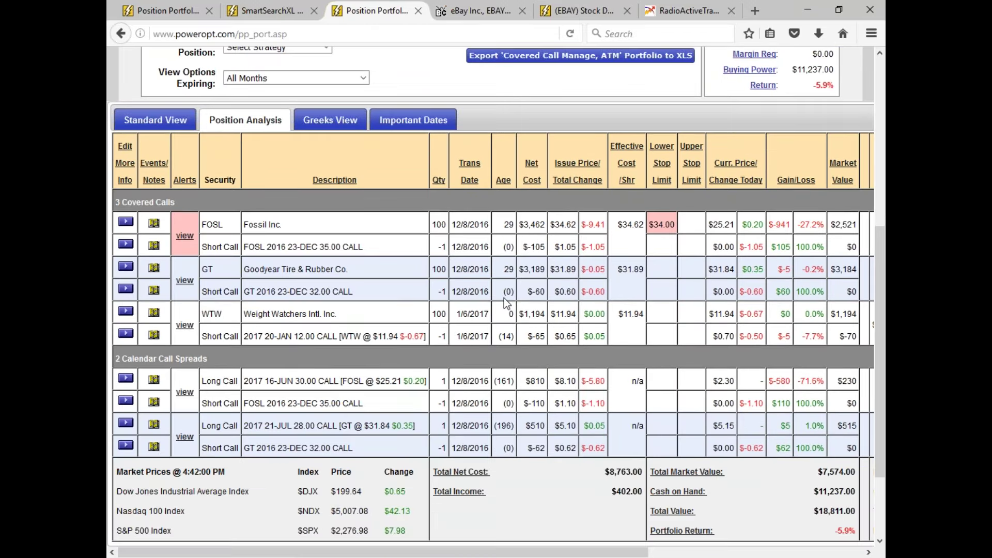
scroll(506, 303, down, 3)
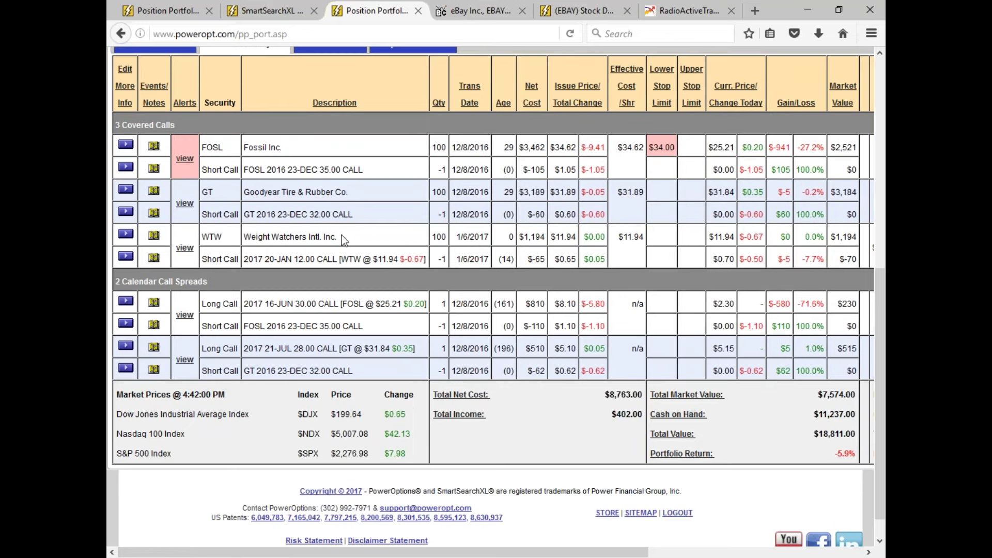
click(125, 235)
click(178, 314)
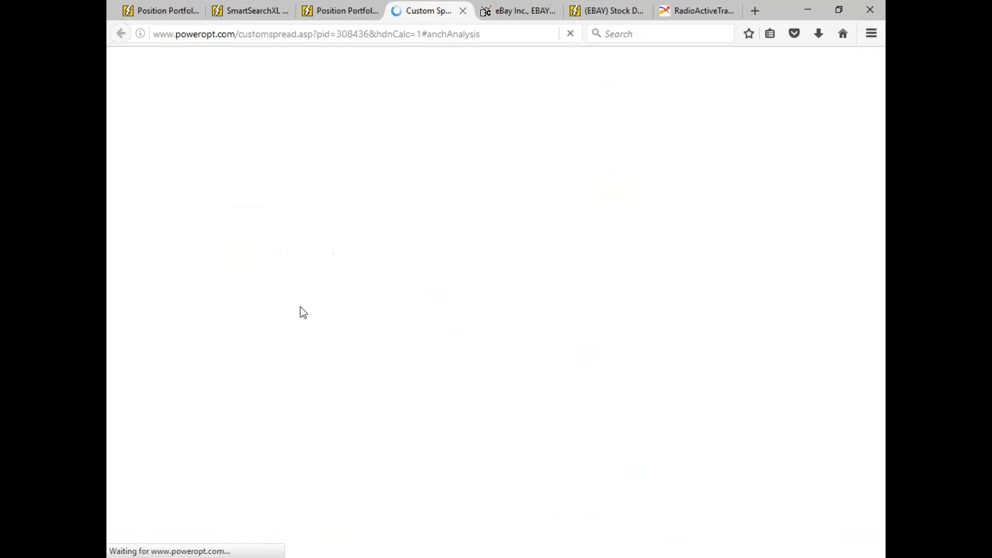
scroll(534, 334, down, 2)
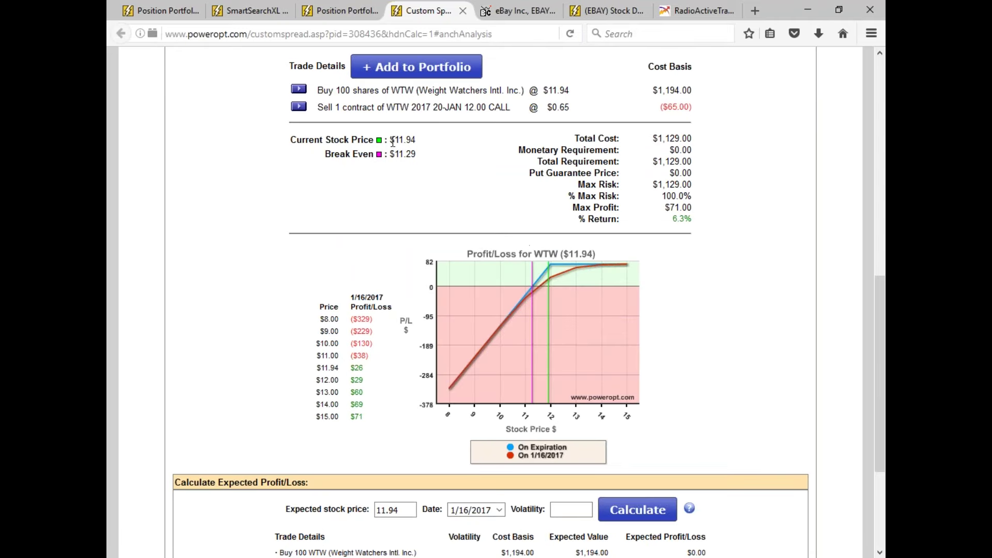
mouse_move(520, 295)
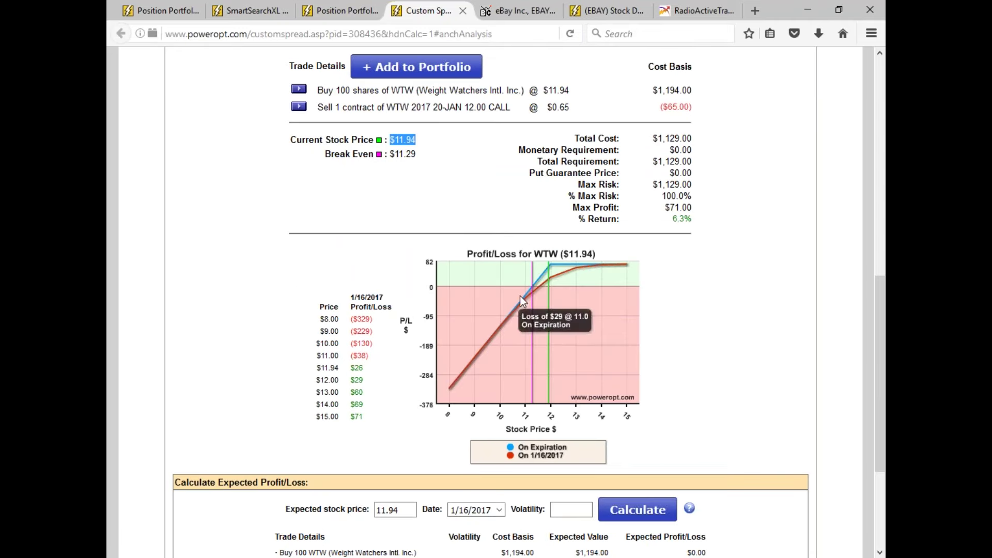
double_click(553, 110)
mouse_move(558, 264)
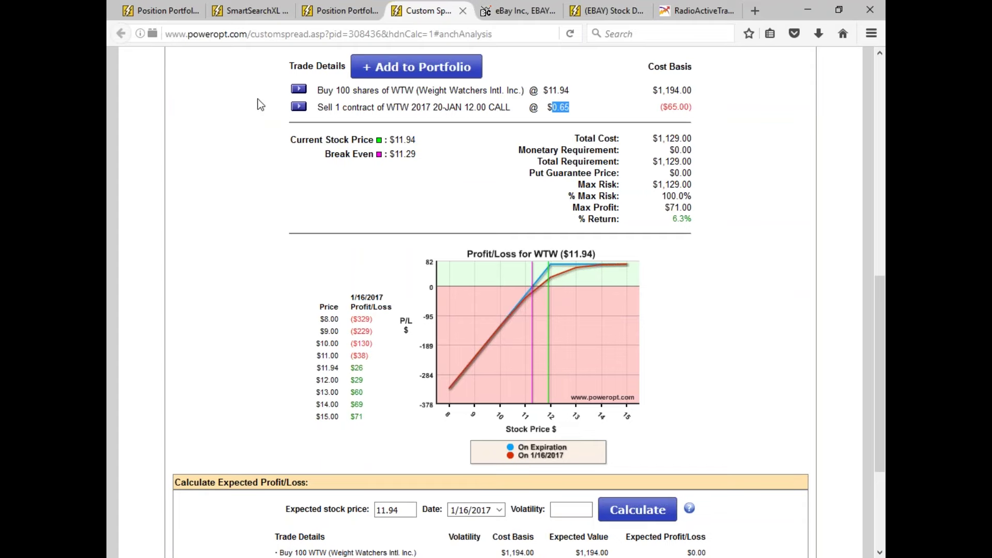
Return to the portfolio and open the alert settings for the Weight Watchers covered call position.
click(333, 11)
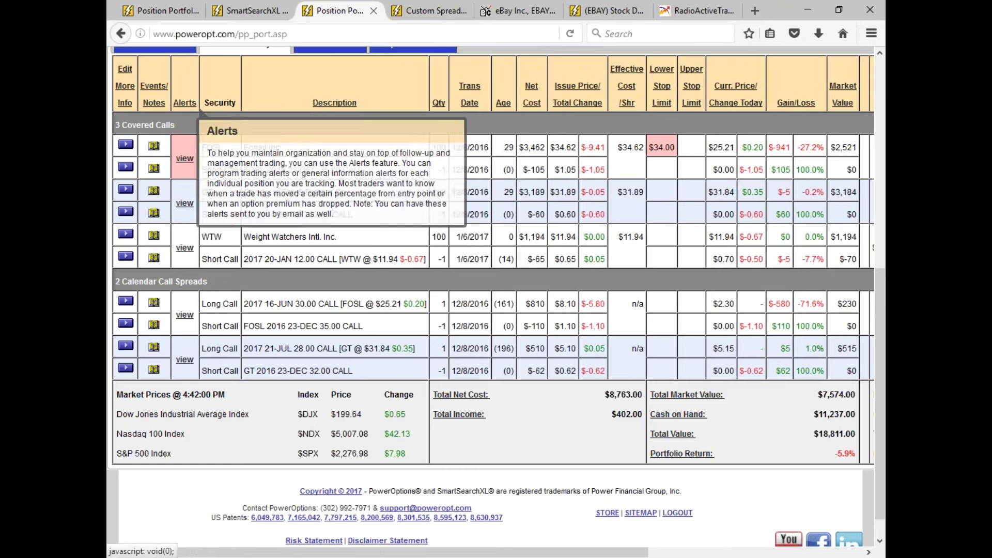
click(185, 250)
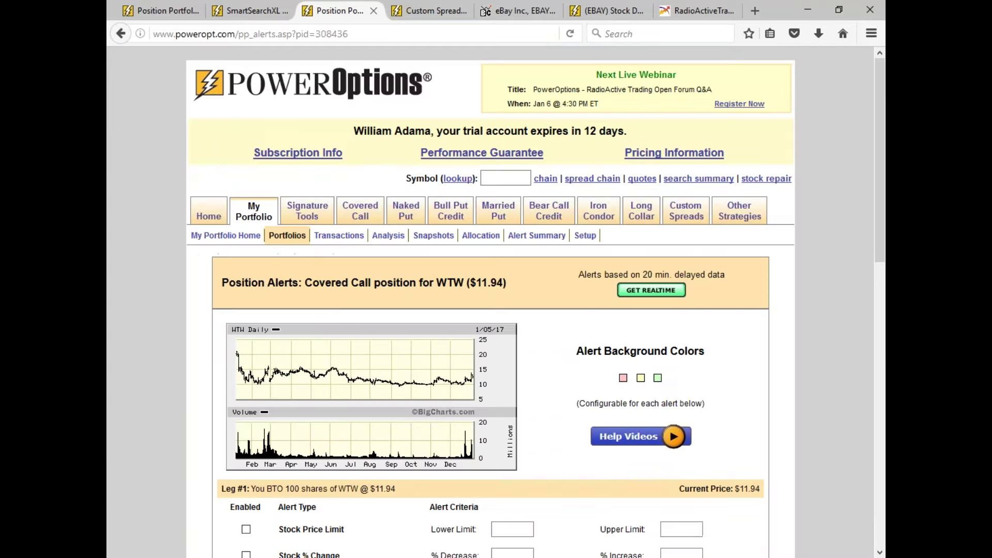
scroll(320, 246, down, 6)
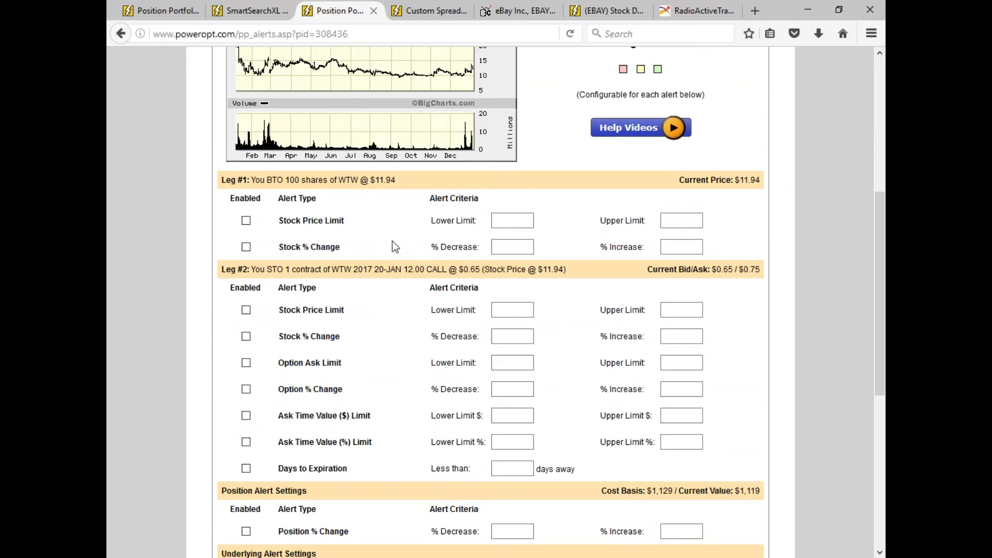
Examine the stock price, percent change, option limit and days-to-expiration alert criteria for both legs of the position.
scroll(335, 178, down, 3)
drag(282, 142, 348, 141)
click(524, 140)
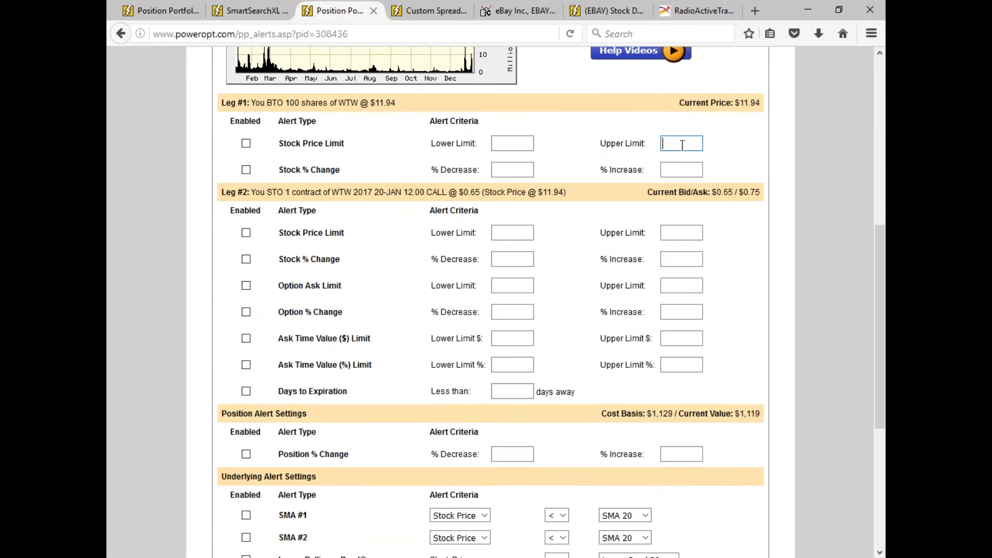
click(526, 166)
scroll(335, 283, down, 3)
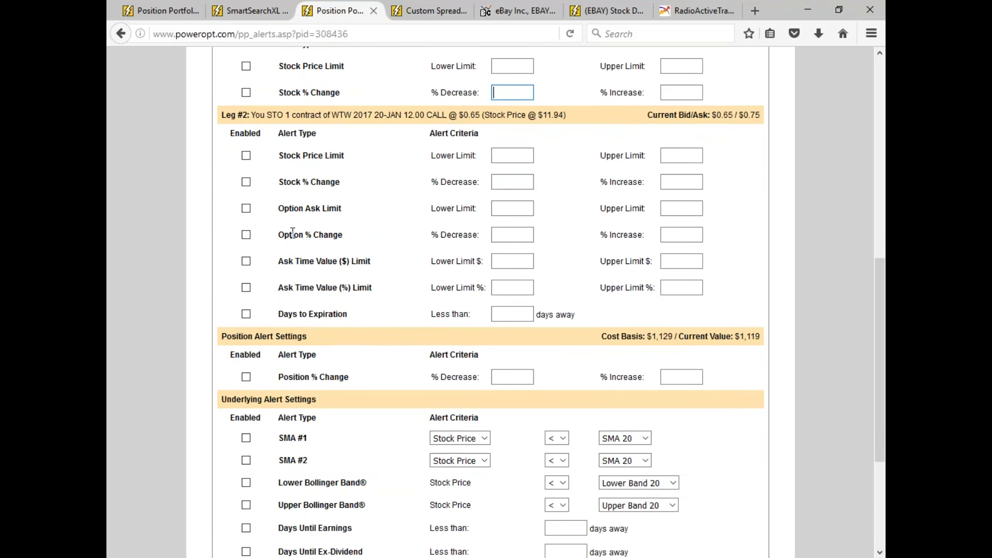
drag(279, 236, 344, 236)
click(498, 234)
click(680, 233)
click(494, 208)
drag(278, 314, 383, 320)
click(383, 320)
scroll(339, 376, down, 3)
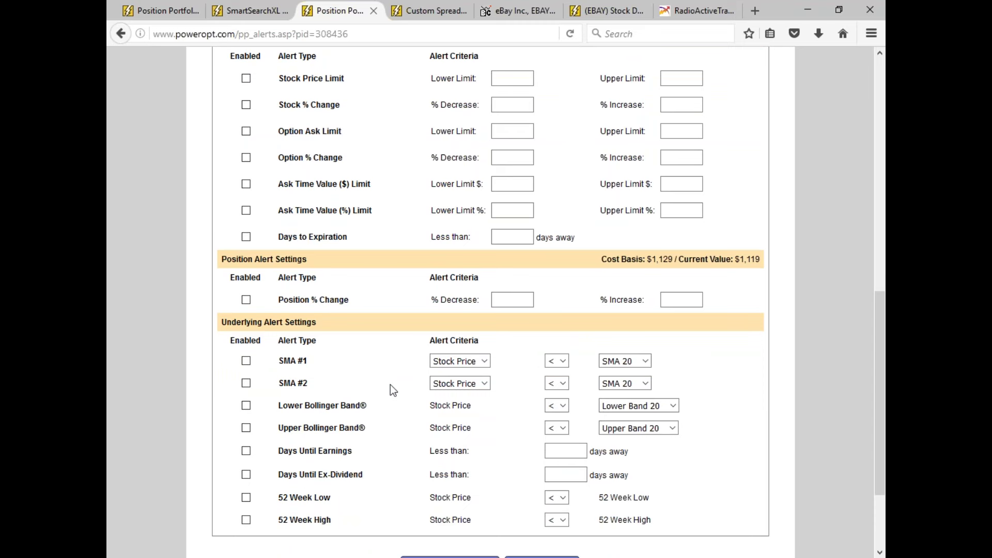
Enable the SMA #1 alert in red for the stock price falling below the SMA 50.
click(245, 361)
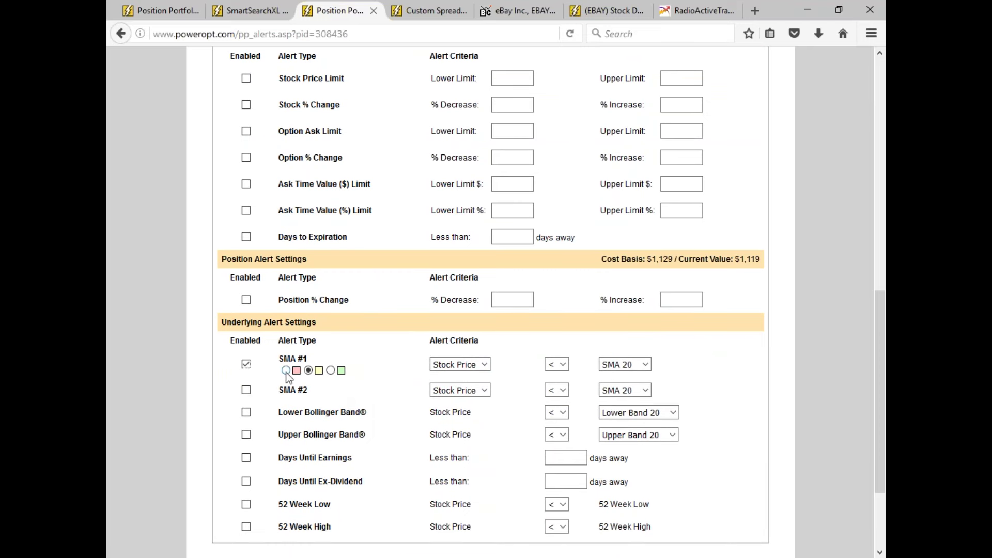
click(557, 364)
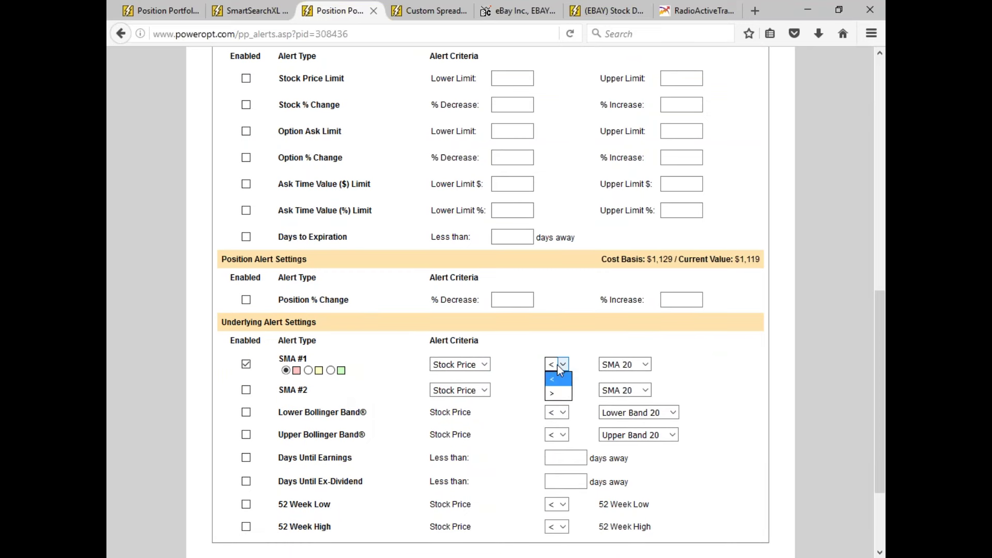
click(618, 365)
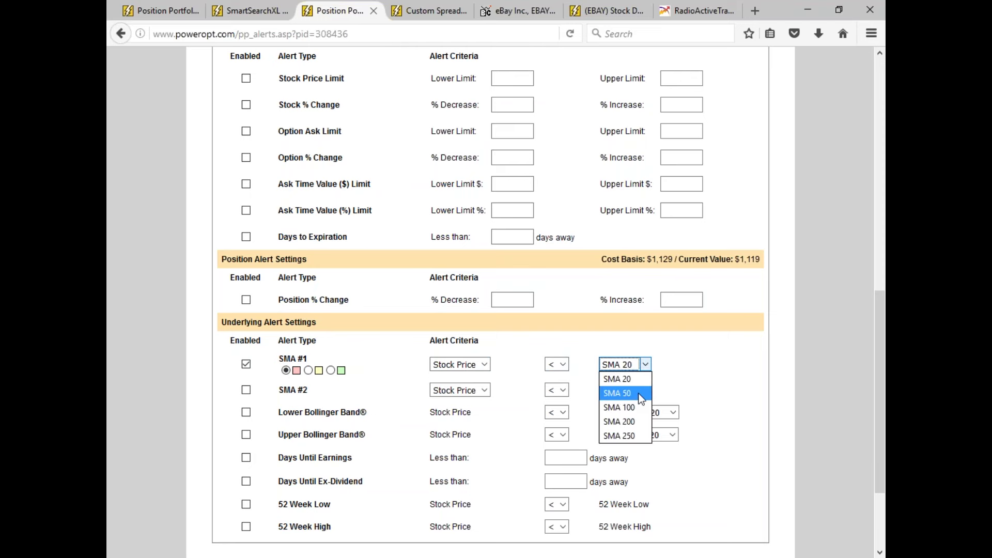
click(618, 393)
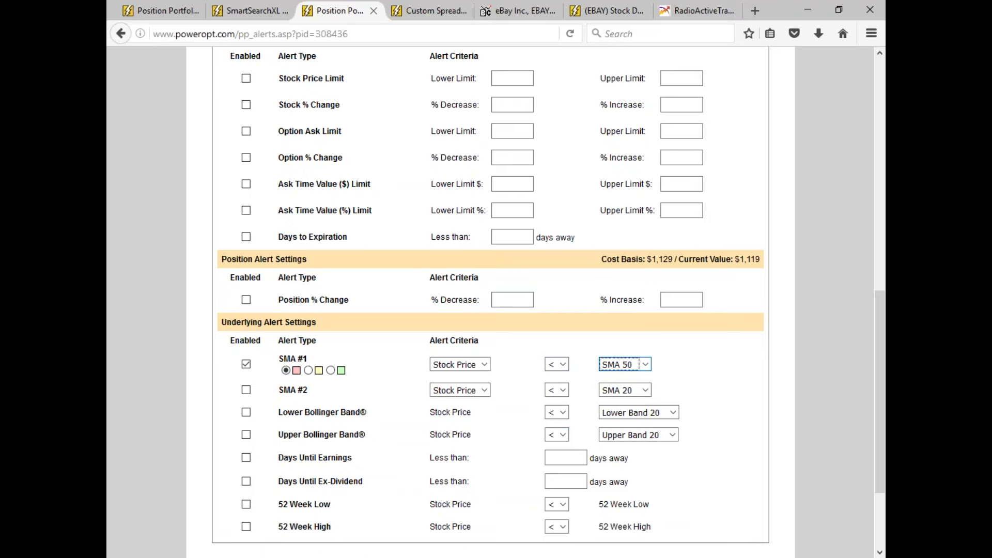
Set the call leg's Option % Change alert to an 80 % decrease with a red background.
scroll(512, 410, up, 5)
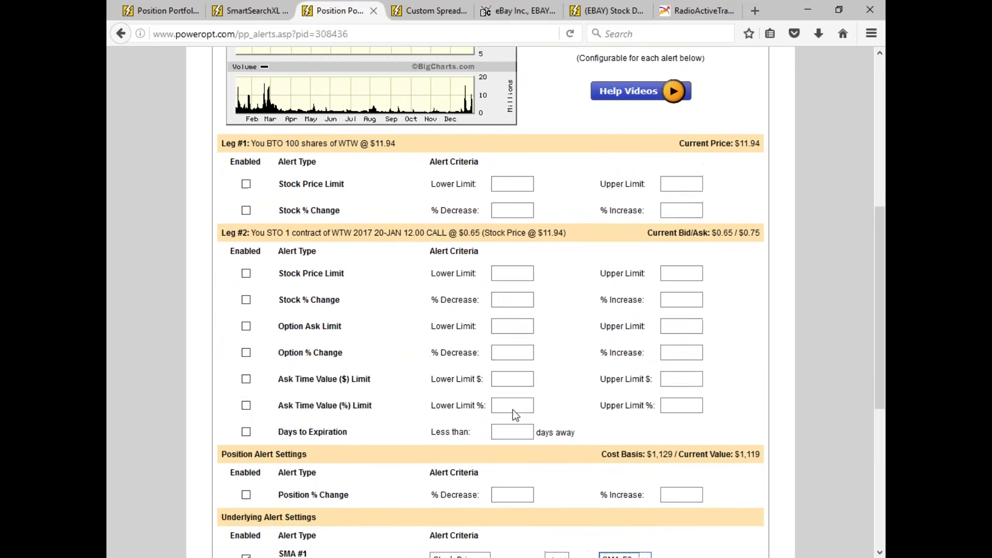
click(496, 388)
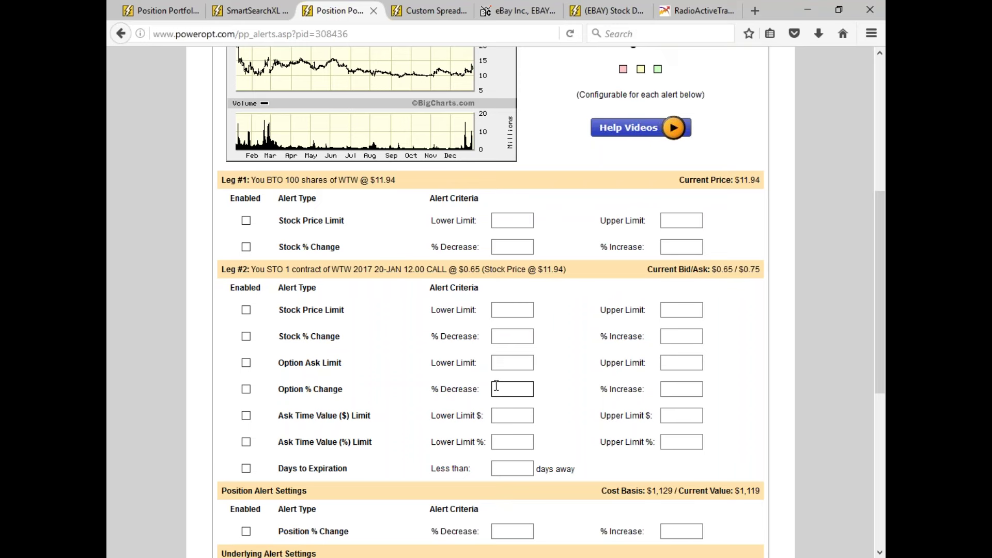
click(495, 385)
text(80)
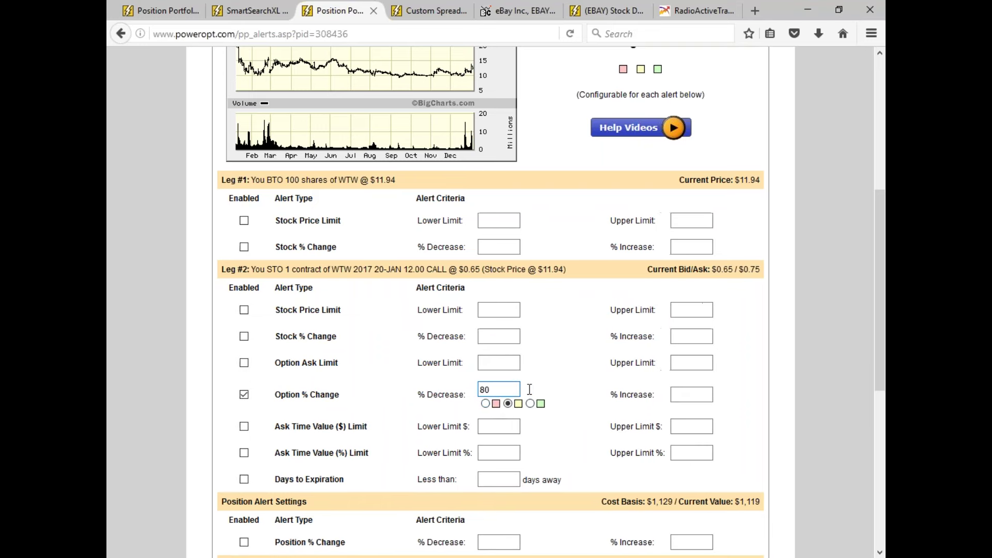
click(485, 404)
drag(496, 389, 476, 388)
drag(470, 268, 481, 268)
drag(403, 269, 428, 273)
click(496, 389)
Switch to the WTW profit/loss chart, write "Trading Plan" beside it, circle the maximum profit and return, and draw arrows along the curve.
click(419, 12)
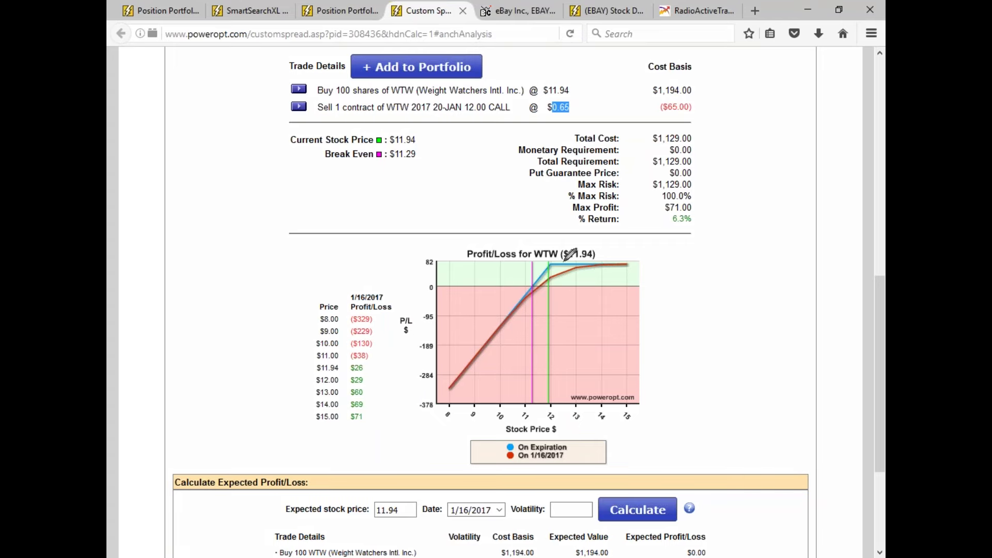
mouse_move(678, 241)
mouse_down()
mouse_move(677, 267)
mouse_move(692, 240)
mouse_move(689, 265)
mouse_move(696, 252)
mouse_move(708, 264)
mouse_move(752, 255)
mouse_move(755, 284)
mouse_up()
click(731, 254)
click(731, 264)
mouse_move(779, 242)
mouse_down()
mouse_move(780, 269)
mouse_move(796, 253)
mouse_move(799, 269)
mouse_move(822, 261)
mouse_up()
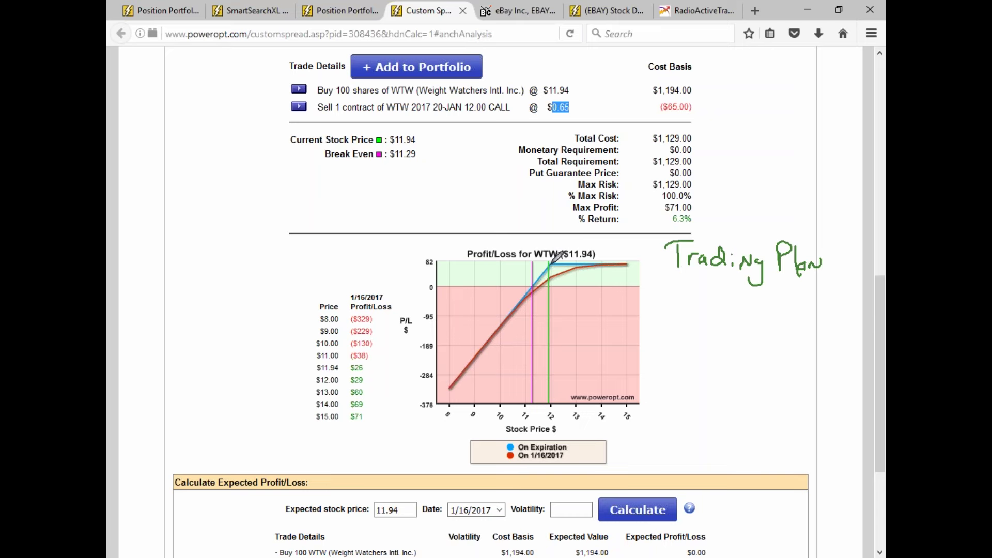
drag(563, 253, 600, 255)
mouse_move(700, 203)
mouse_down()
mouse_move(663, 204)
mouse_move(698, 226)
mouse_move(695, 203)
mouse_up()
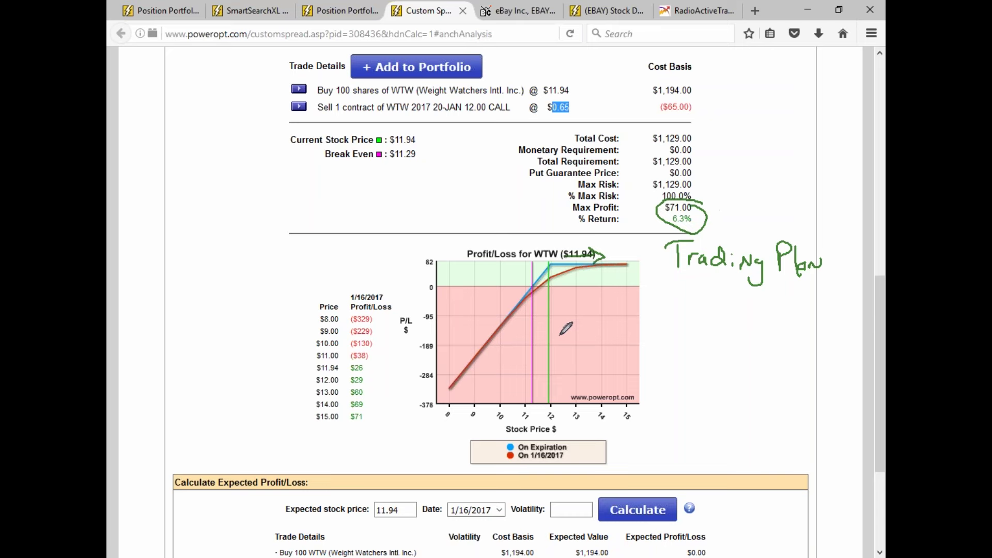
mouse_move(556, 280)
mouse_down()
mouse_move(594, 275)
mouse_move(588, 279)
mouse_up()
Return to the position alerts and set the stock leg's Stock Price Limit lower limit to 11.25 with a red background.
click(341, 10)
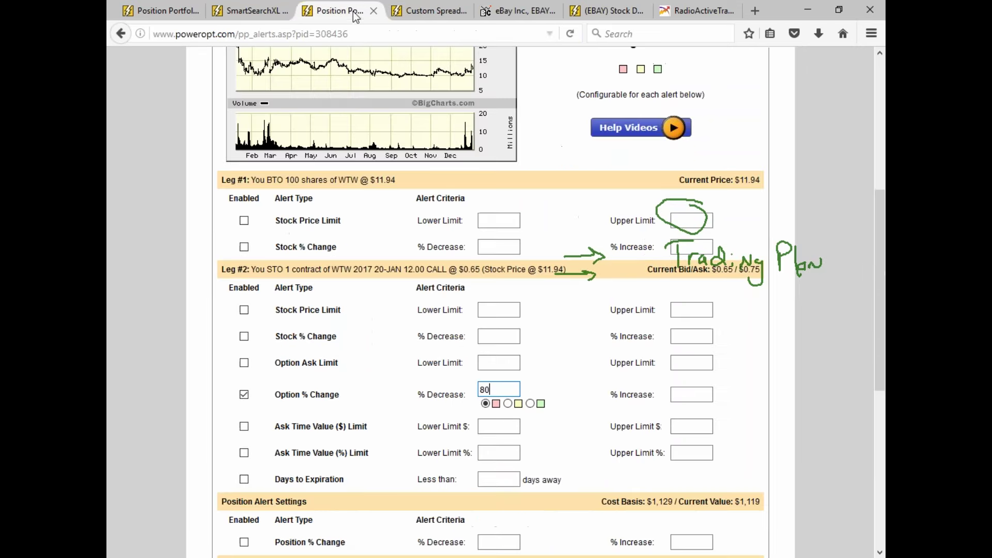
click(714, 310)
scroll(714, 309, up, 5)
scroll(714, 330, down, 2)
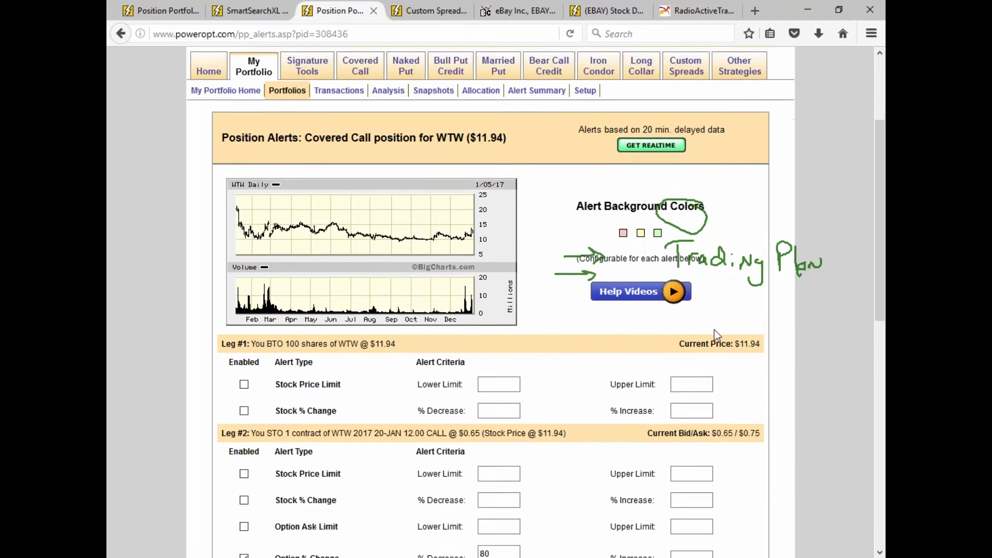
click(689, 377)
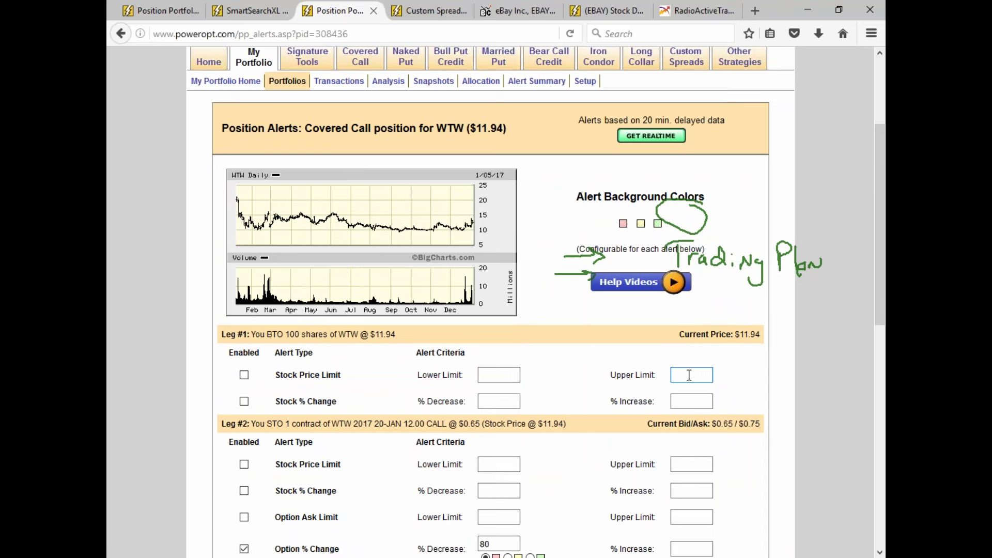
click(502, 377)
text(11.25)
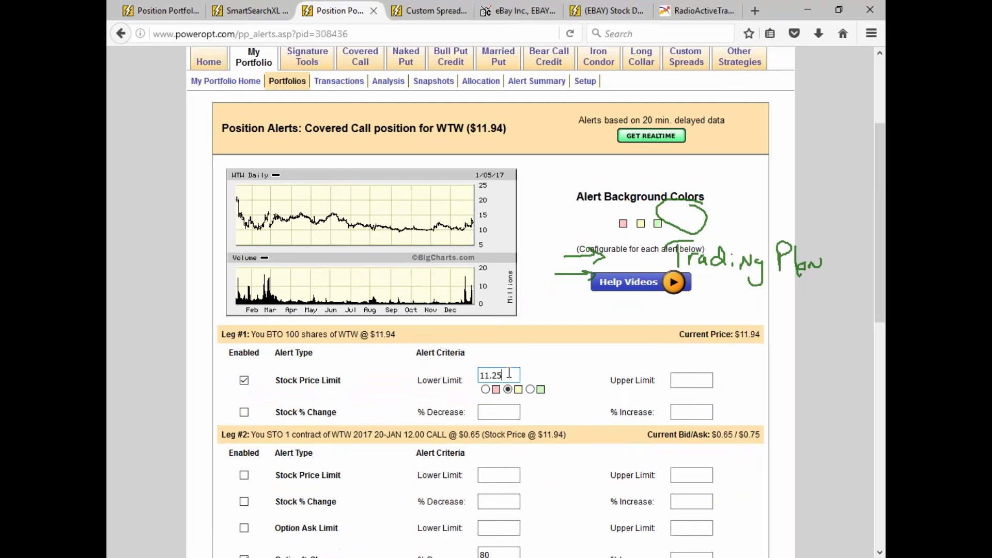
click(485, 389)
double_click(575, 437)
click(507, 375)
Set the stock leg's Stock Price Limit upper limit to 12.15 with a red background.
scroll(543, 410, down, 1)
scroll(544, 410, down, 3)
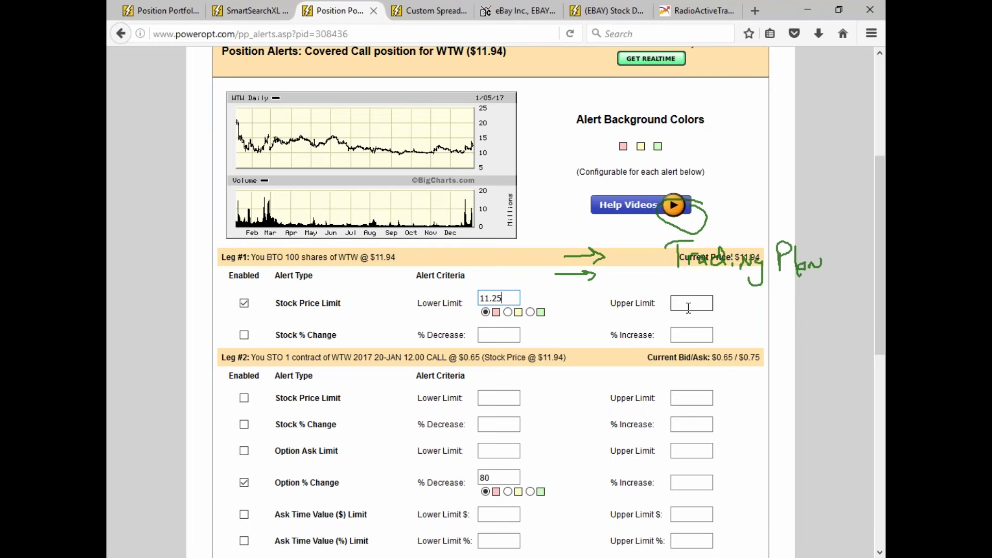
drag(543, 359, 562, 360)
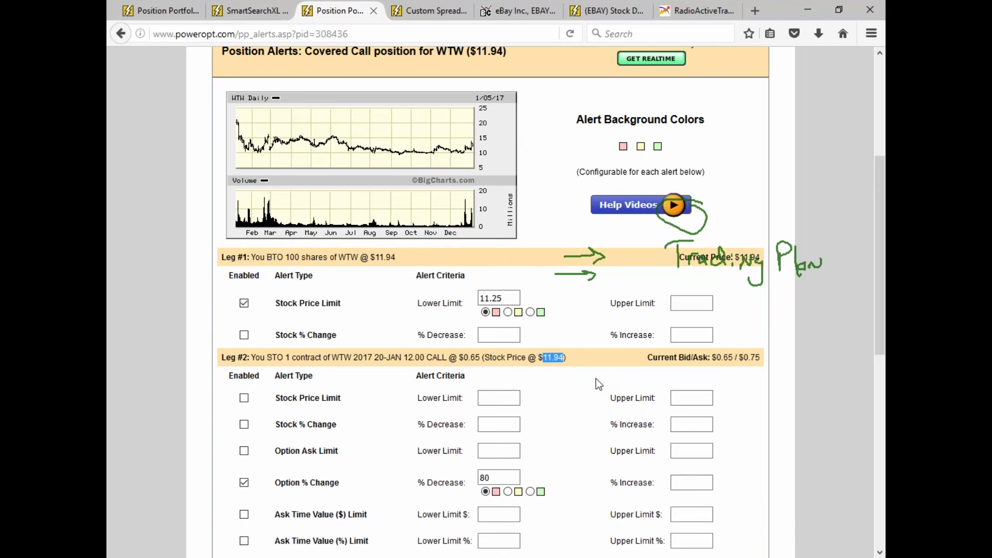
click(681, 304)
text(12.15)
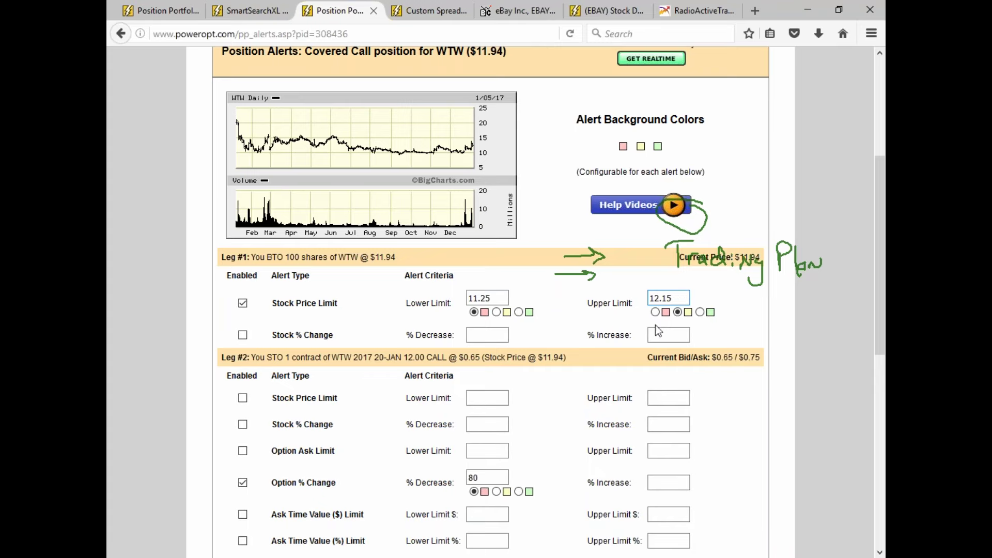
click(655, 312)
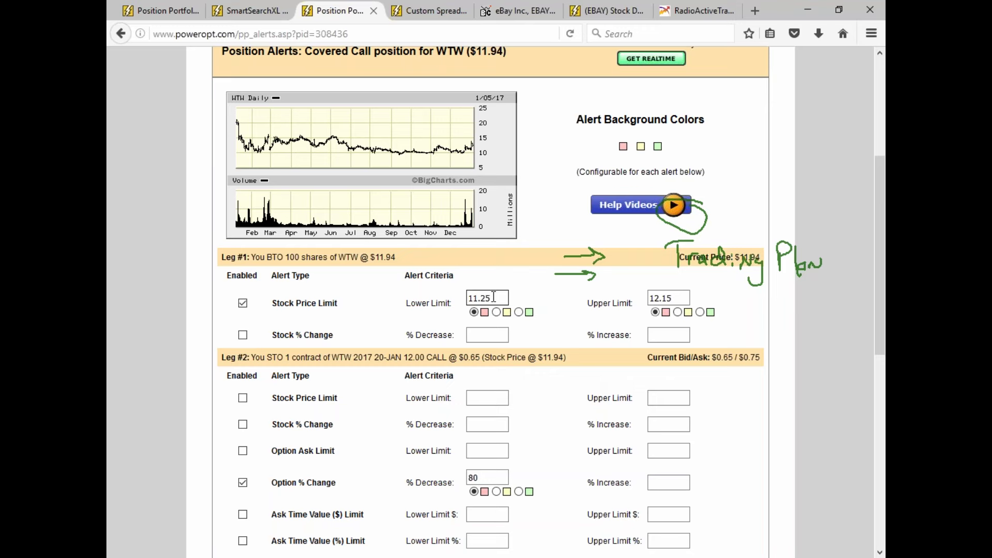
Set the stock leg's Stock % Change alert to a 5.2 % decrease with a red background.
scroll(650, 307, down, 1)
scroll(649, 306, down, 3)
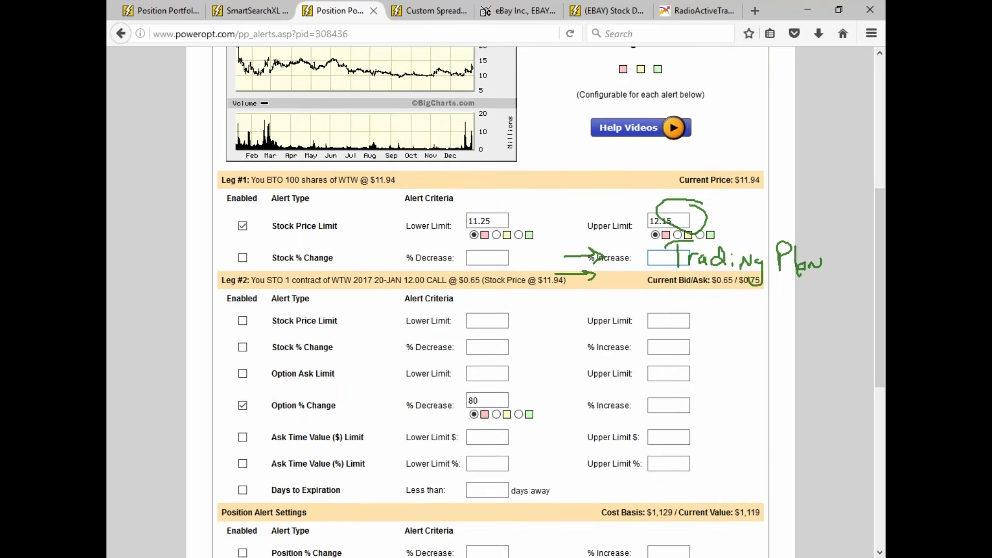
click(664, 347)
drag(505, 222, 460, 222)
click(491, 258)
text(5.2)
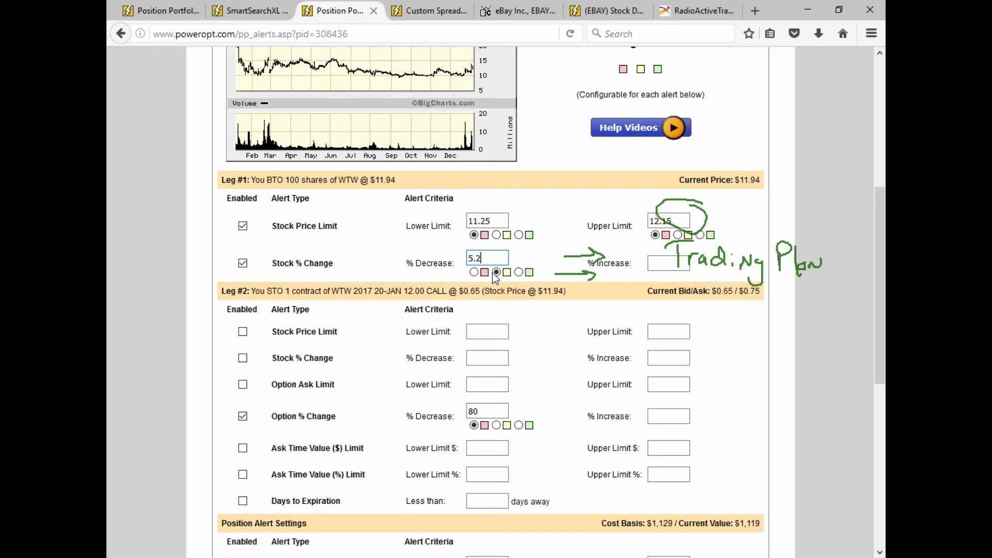
click(474, 272)
Set the call leg's Option Ask Limit lower limit to .30.
scroll(528, 436, down, 3)
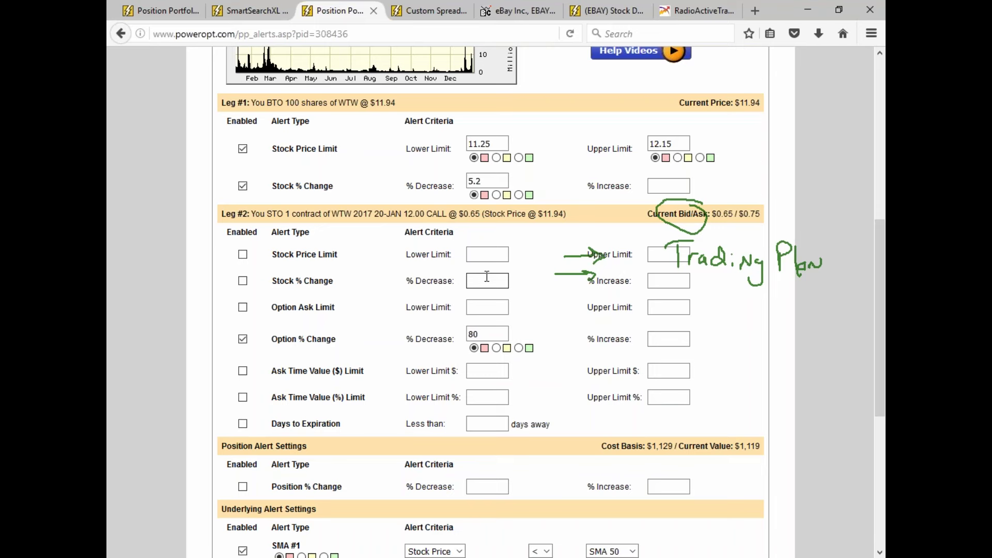
drag(481, 335, 460, 335)
click(491, 308)
text(.30)
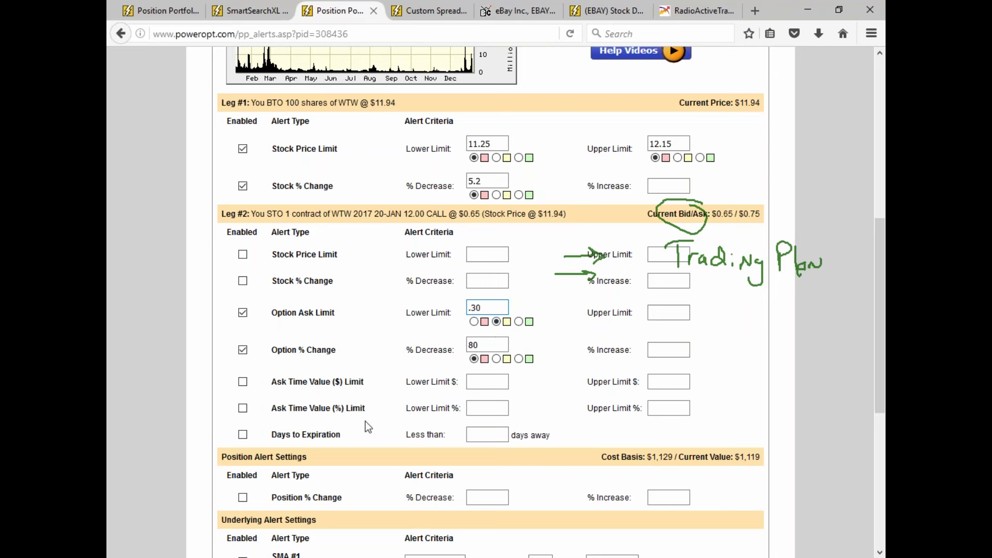
Set the call leg's Ask Time Value (%) lower limit to 50 with a red background.
drag(295, 408, 361, 408)
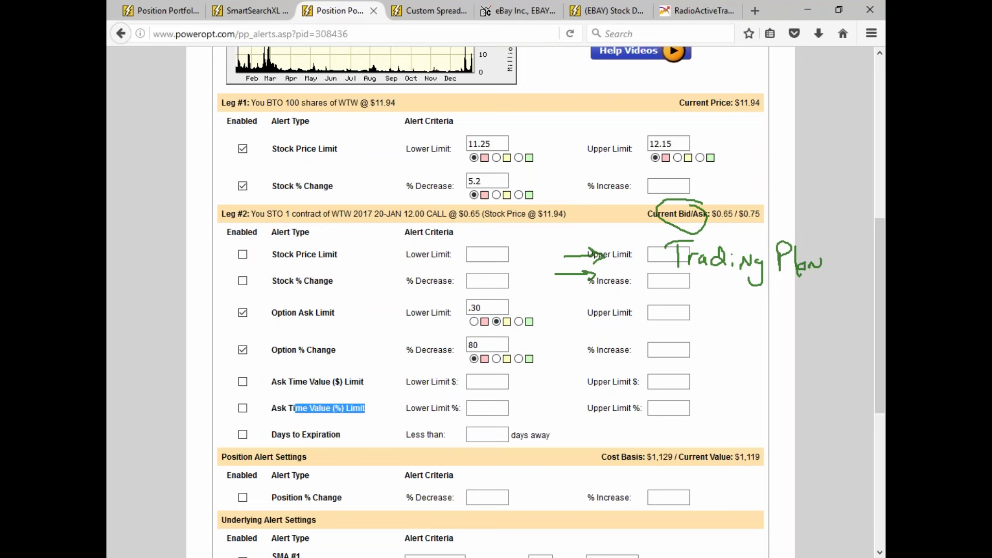
click(495, 413)
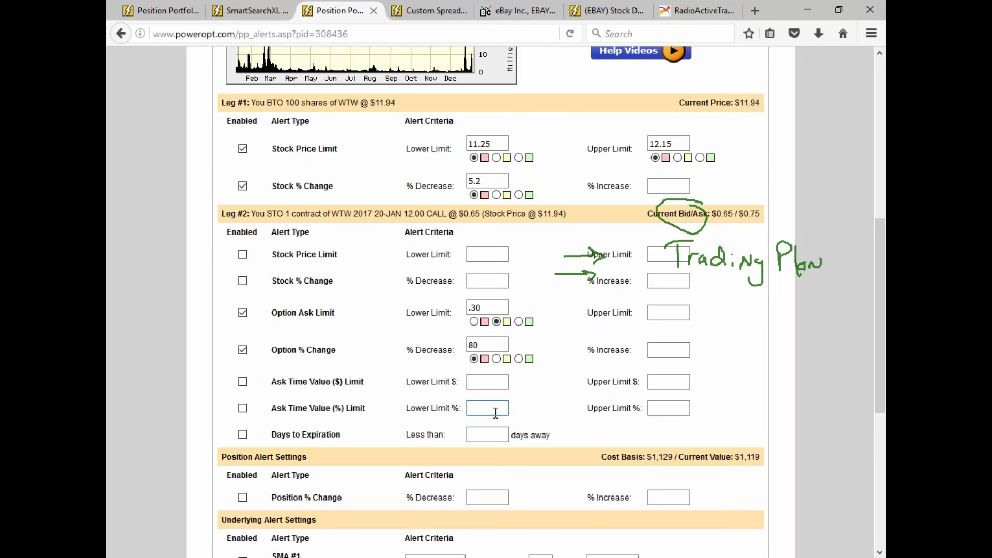
text(50)
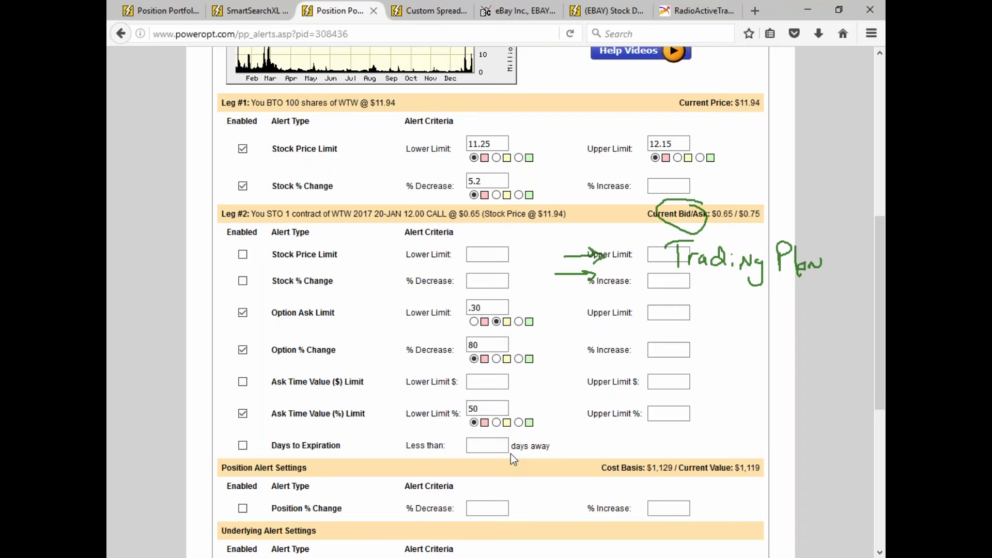
Set the call leg's Days to Expiration alert to less than 3 days away.
scroll(510, 454, down, 3)
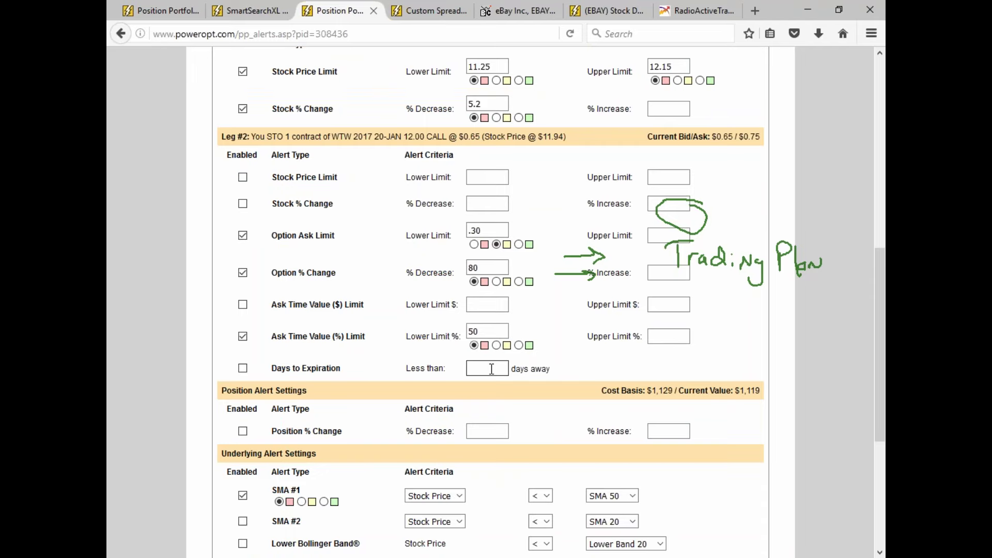
click(491, 369)
text(2)
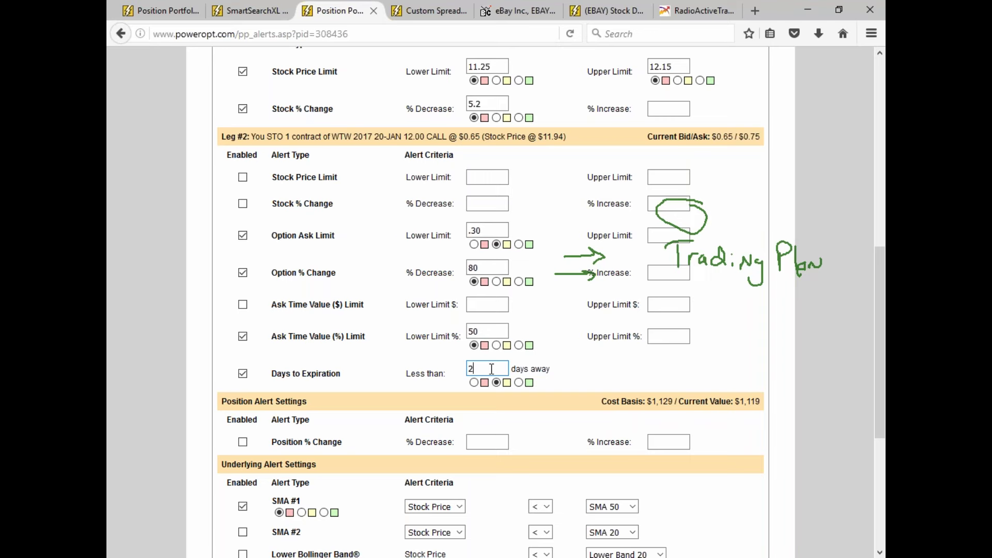
key(BackSpace)
text(3)
Set the call leg's Option Ask Limit upper limit to .95.
scroll(596, 386, up, 3)
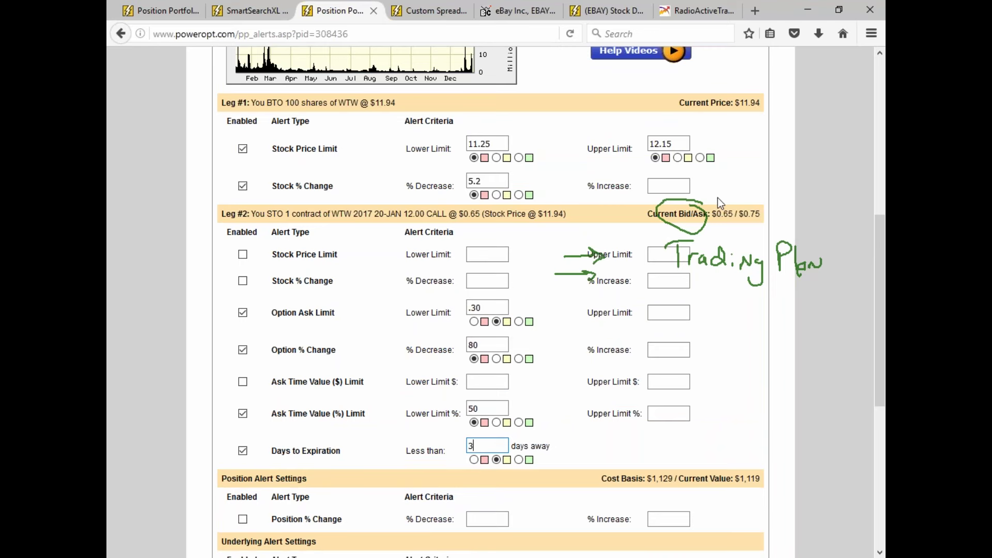
drag(687, 143, 648, 144)
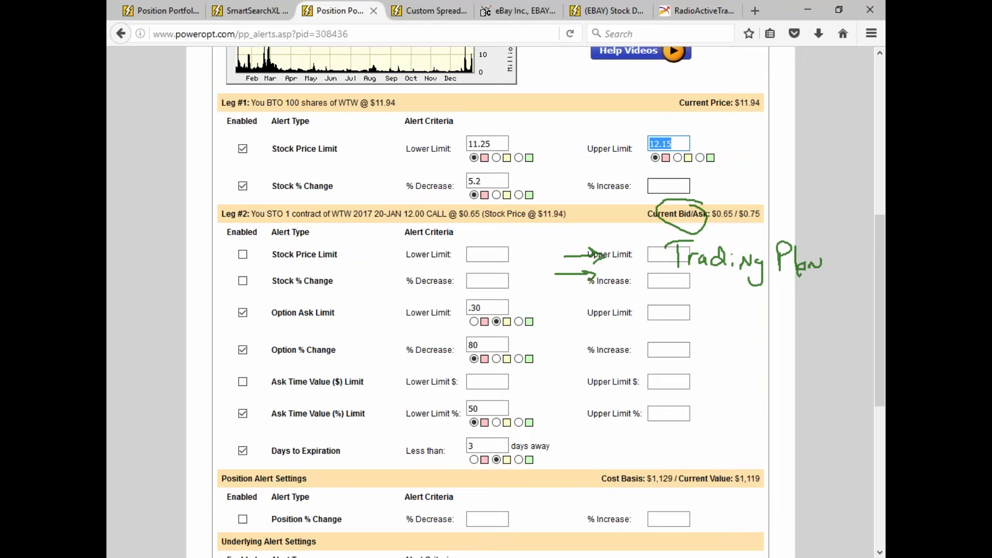
click(657, 187)
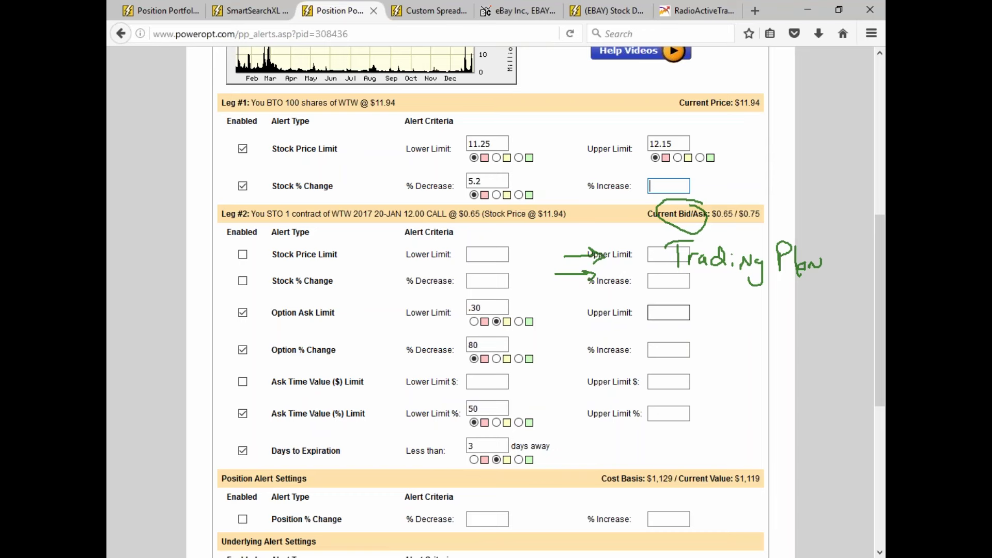
click(675, 314)
text(1.30)
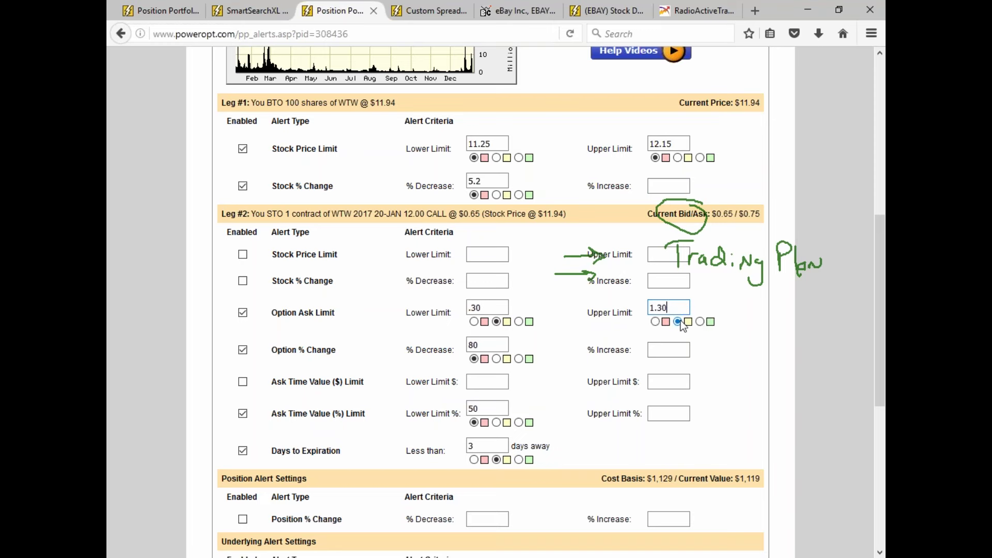
key(BackSpace)
key(BackSpace)
key(BackSpace)
key(BackSpace)
text(.095)
click(659, 308)
key(BackSpace)
drag(668, 309, 614, 301)
click(571, 308)
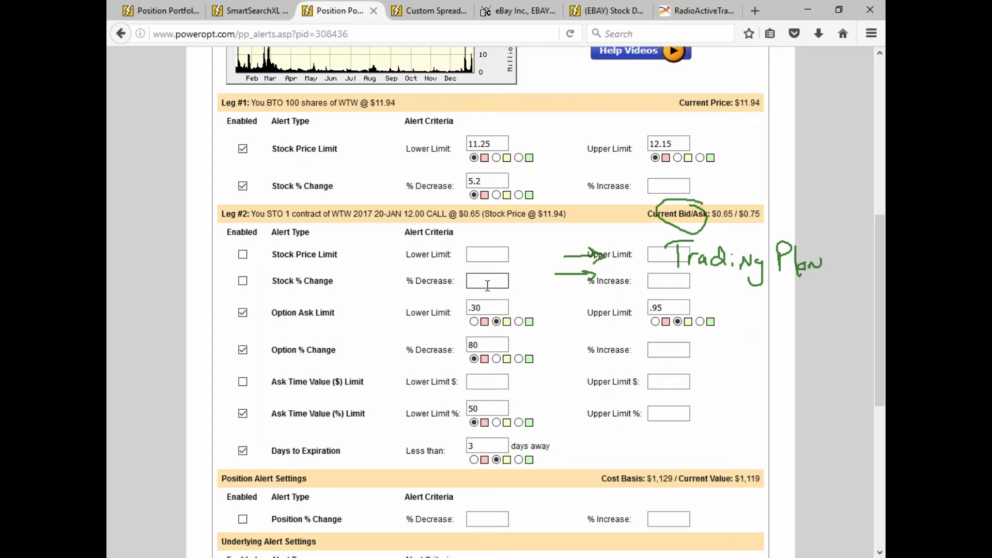
Return to the WTW profit/loss chart, clear the drawn annotations and examine the flat maximum-profit part of the expiration curve.
key(ctrl+Tab)
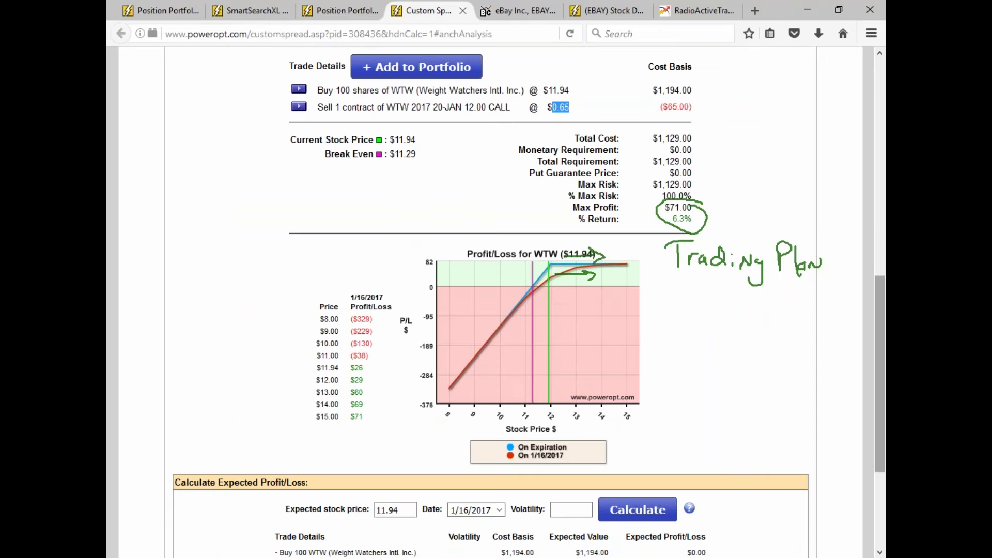
key(alt+Tab)
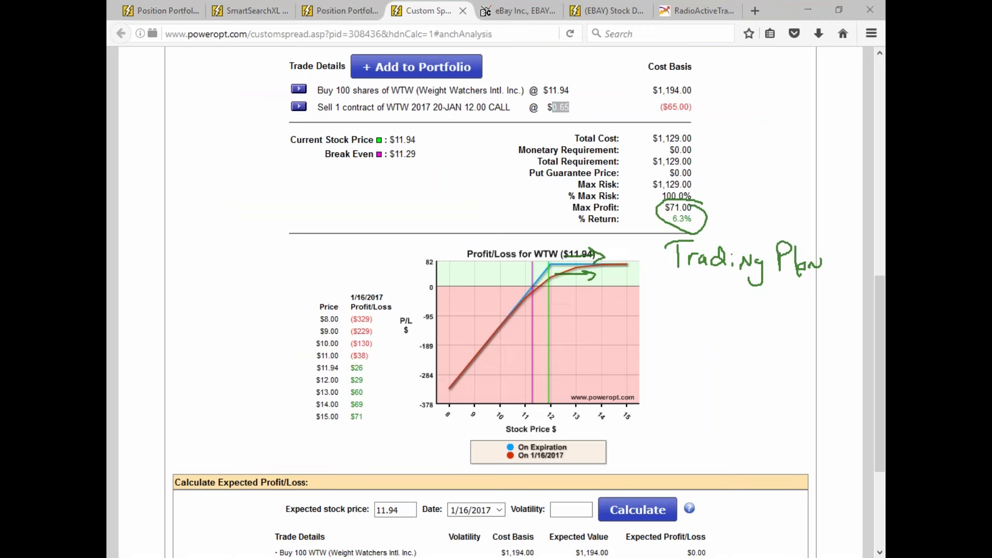
key(Escape)
mouse_move(554, 265)
mouse_move(604, 267)
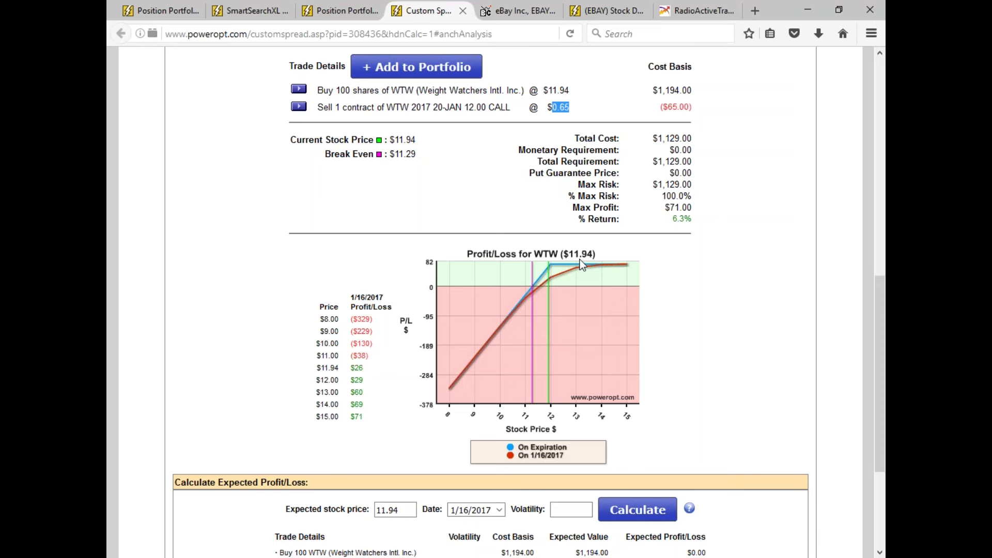
Handwrite two management goals beside the WTW profit/loss chart: "1. Expire" with "Strike", and "2. Assignm" with "Don't Care".
mouse_move(656, 252)
mouse_down()
mouse_move(657, 267)
mouse_move(706, 246)
mouse_move(710, 270)
mouse_move(743, 259)
mouse_move(755, 268)
mouse_move(797, 244)
mouse_move(805, 247)
mouse_move(778, 284)
mouse_move(810, 275)
mouse_move(843, 293)
mouse_up()
click(664, 269)
click(730, 252)
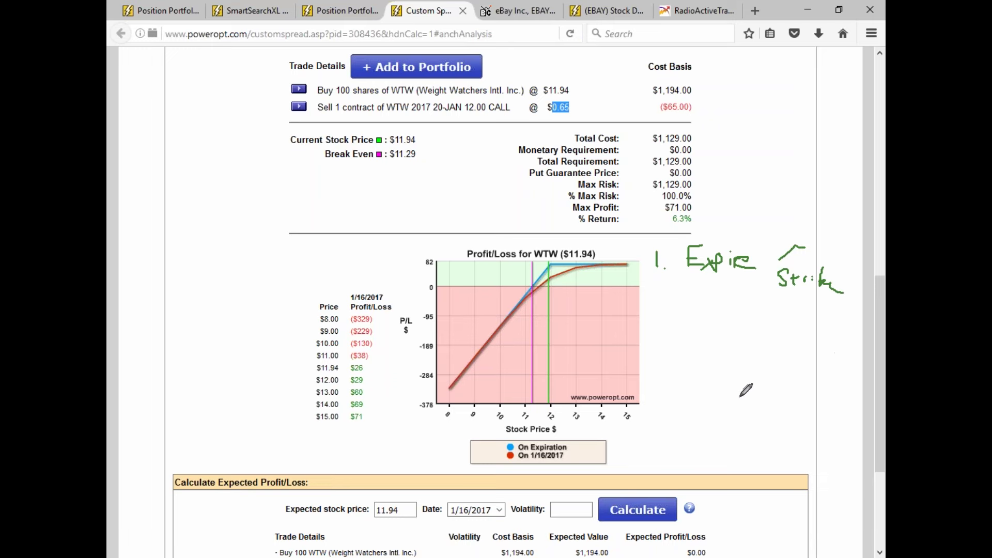
mouse_move(655, 297)
mouse_down()
mouse_move(677, 314)
mouse_move(696, 299)
mouse_move(729, 309)
mouse_move(736, 321)
mouse_up()
click(685, 314)
drag(732, 268, 745, 278)
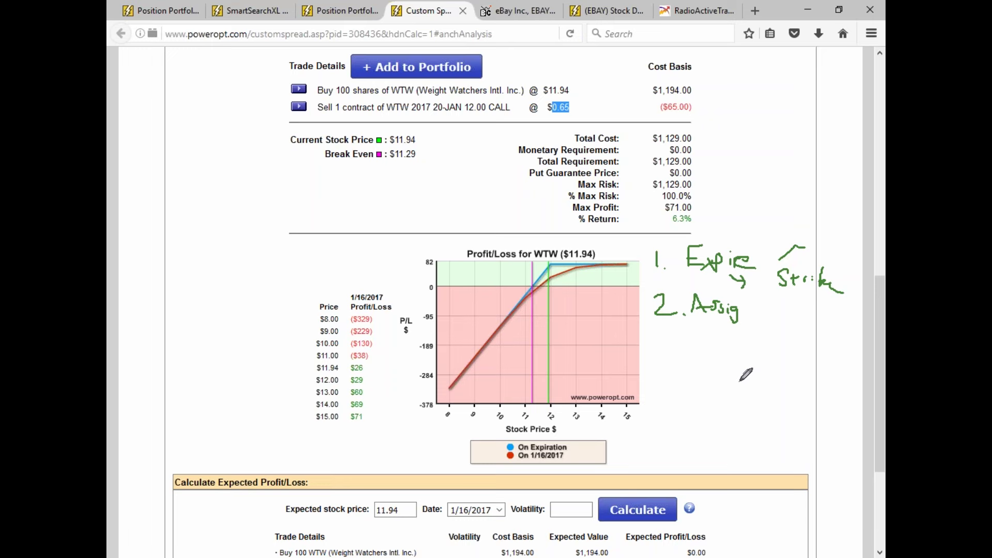
mouse_move(741, 312)
mouse_down()
mouse_move(762, 310)
mouse_move(735, 346)
mouse_up()
mouse_move(733, 330)
mouse_down()
mouse_move(746, 339)
mouse_move(735, 346)
mouse_move(780, 332)
mouse_move(813, 338)
mouse_up()
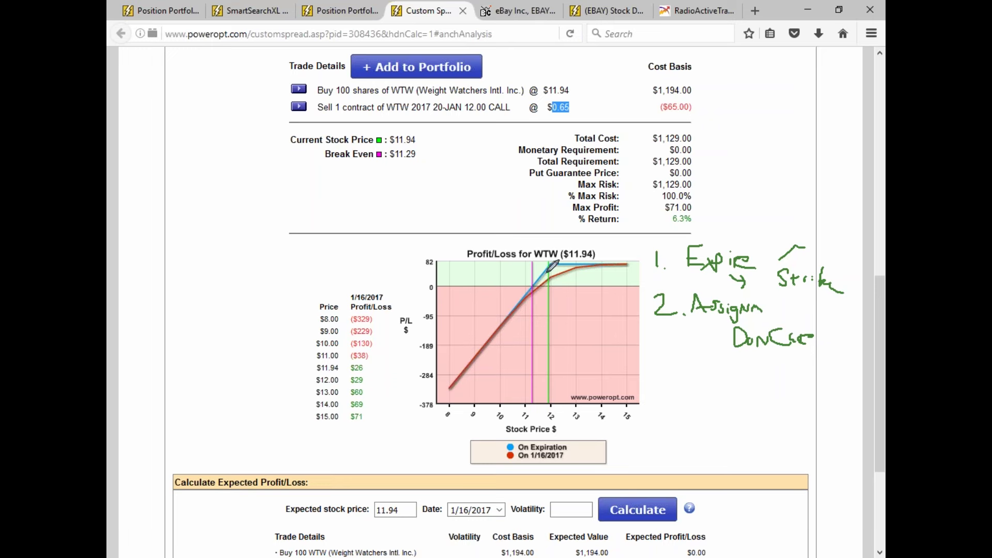
Draw an arrow from the % Return value to the chart's 12 strike bend and arrows going both ways from it.
mouse_move(665, 223)
mouse_down()
mouse_move(537, 232)
mouse_move(540, 247)
mouse_move(558, 237)
mouse_up()
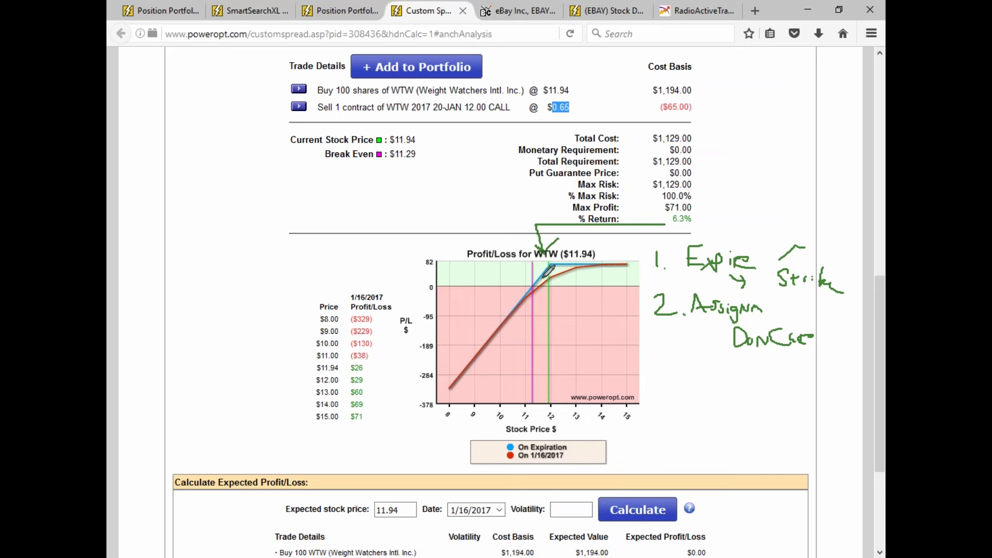
mouse_move(542, 277)
mouse_down()
mouse_move(578, 282)
mouse_move(576, 296)
mouse_up()
drag(544, 282, 532, 311)
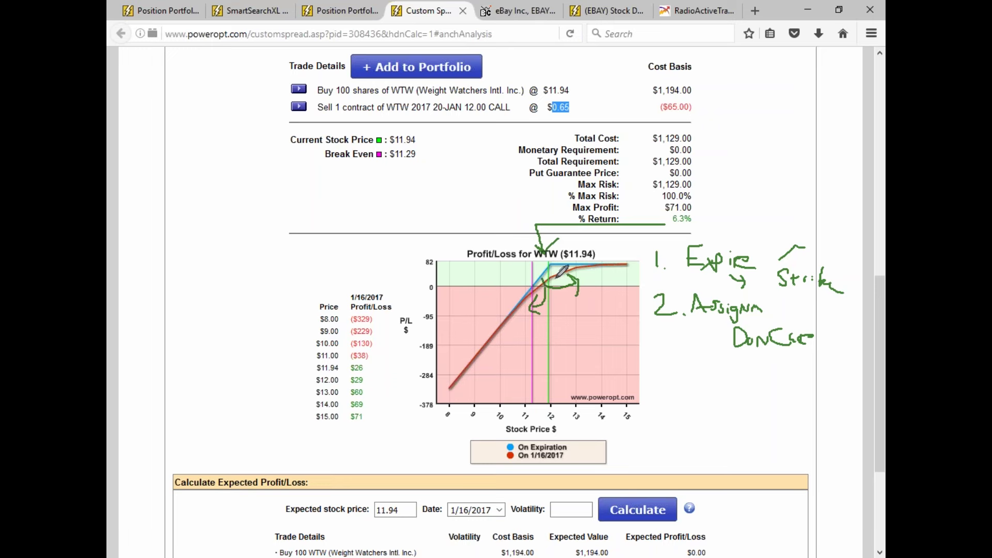
mouse_move(552, 267)
mouse_down()
mouse_move(574, 273)
mouse_move(548, 279)
mouse_move(534, 307)
mouse_up()
Handwrite a third goal "3 Both" with an arrow up to Expire, adding example figures 1250 and 125 below it.
mouse_move(651, 356)
mouse_down()
mouse_move(670, 363)
mouse_move(673, 380)
mouse_move(692, 385)
mouse_move(698, 369)
mouse_move(708, 383)
mouse_move(716, 371)
mouse_move(754, 386)
mouse_up()
mouse_move(691, 356)
mouse_down()
mouse_move(678, 270)
mouse_move(688, 278)
mouse_up()
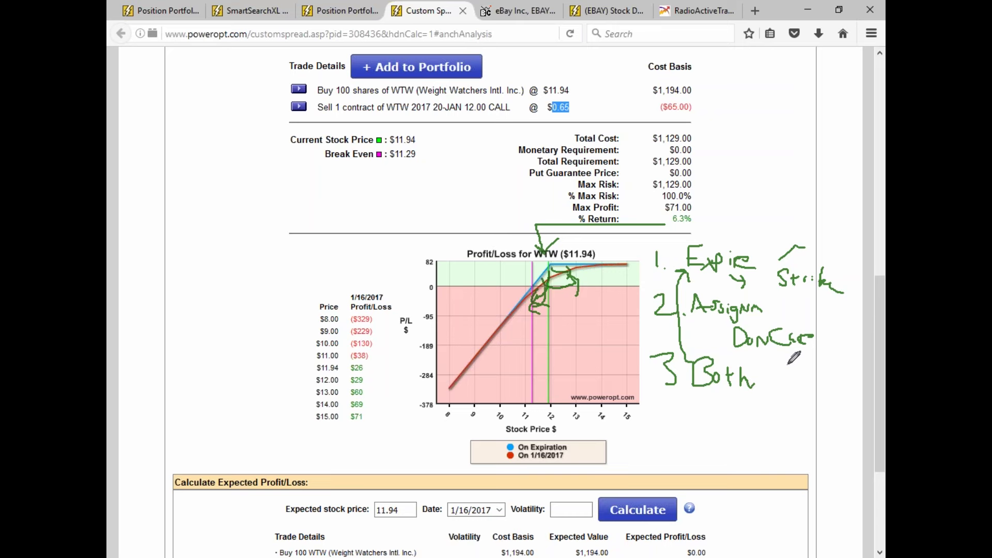
mouse_move(720, 401)
mouse_down()
mouse_move(720, 412)
mouse_move(741, 412)
mouse_move(739, 422)
mouse_move(753, 423)
mouse_move(756, 405)
mouse_up()
click(735, 410)
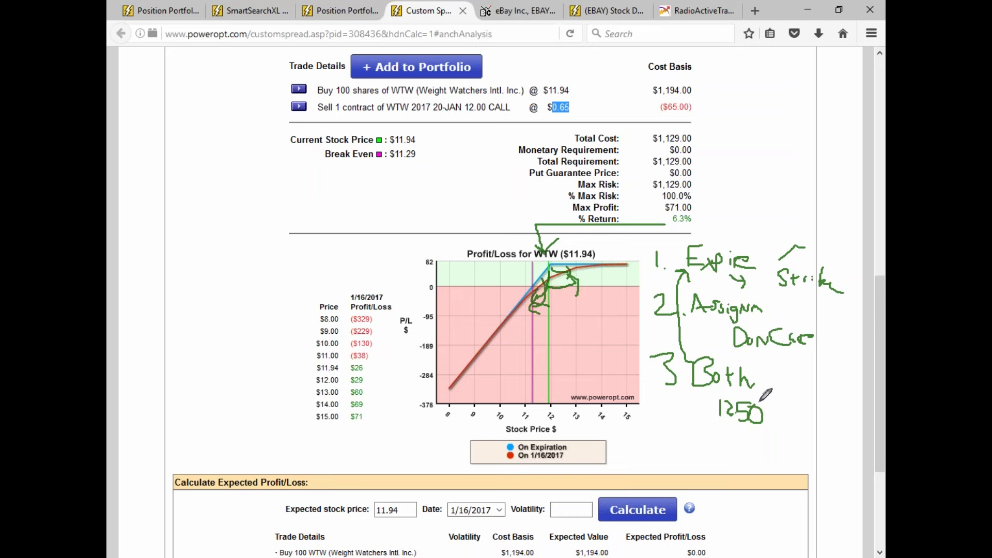
mouse_move(714, 432)
mouse_down()
mouse_move(715, 446)
mouse_move(735, 439)
mouse_move(738, 454)
mouse_move(747, 434)
mouse_up()
Cross out the call's 12.00 strike, write a circled 13.00 beneath it and draw an arrow beside the 1250 note.
mouse_move(471, 102)
mouse_down()
mouse_move(487, 114)
mouse_move(466, 117)
mouse_move(481, 131)
mouse_move(523, 126)
mouse_move(528, 142)
mouse_move(563, 132)
mouse_up()
drag(504, 152, 516, 140)
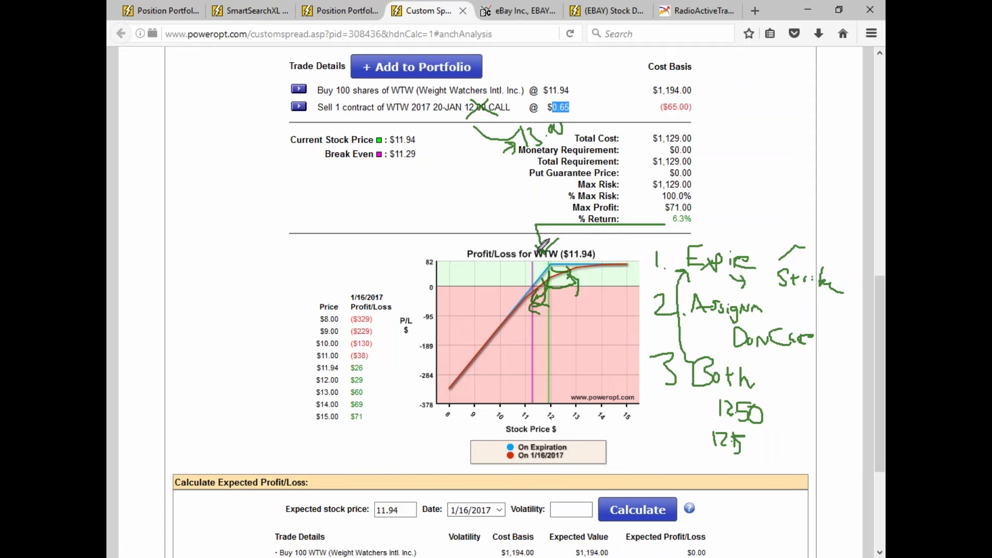
mouse_move(709, 420)
mouse_down()
mouse_move(742, 421)
mouse_move(742, 438)
mouse_move(777, 432)
mouse_move(783, 414)
mouse_move(802, 437)
mouse_up()
mouse_move(563, 122)
mouse_down()
mouse_move(525, 113)
mouse_move(569, 137)
mouse_up()
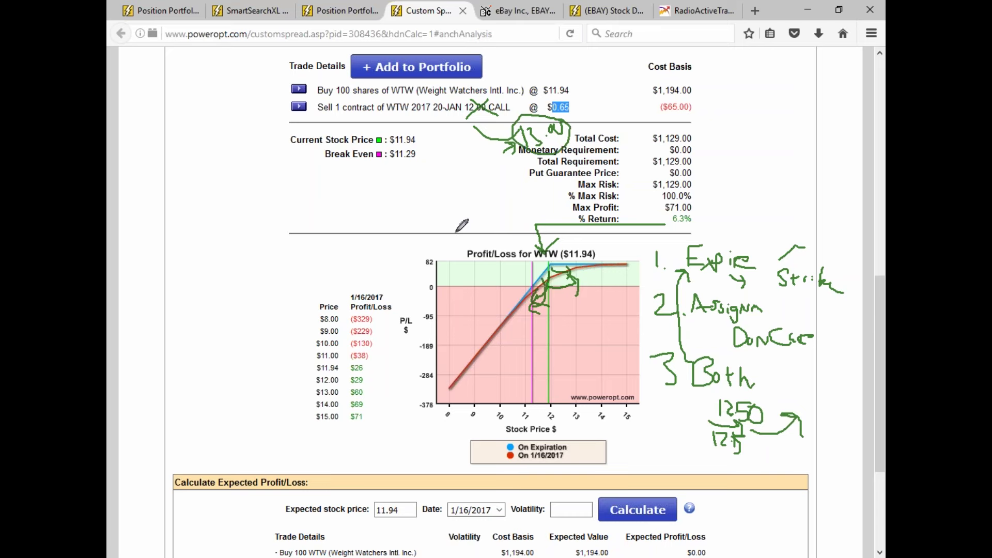
Link the Both note to the assignment note with an arrow, and add 23, a downward arrow and 80% beneath it.
drag(746, 391, 765, 391)
mouse_move(686, 363)
mouse_down()
mouse_move(708, 304)
mouse_move(712, 314)
mouse_up()
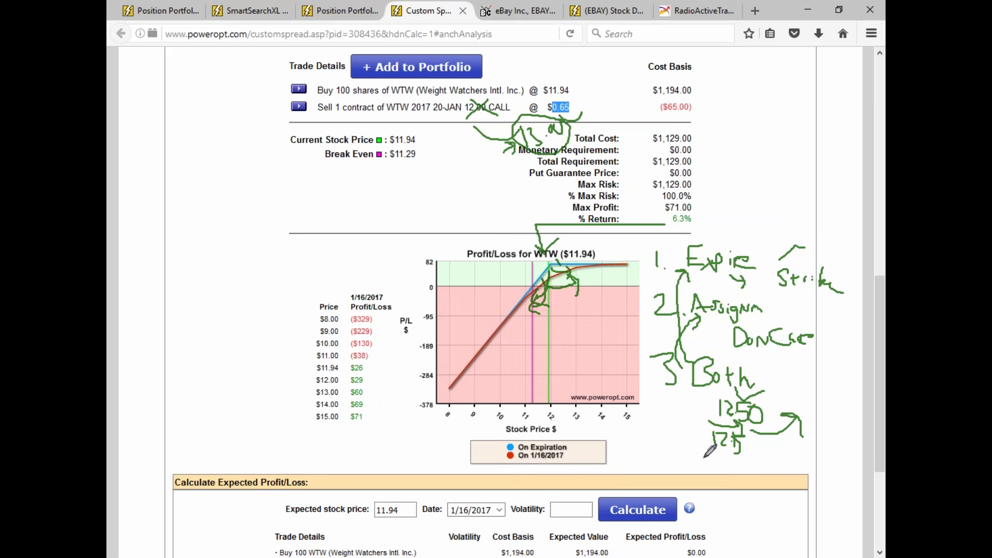
mouse_move(711, 455)
mouse_down()
mouse_move(723, 457)
mouse_move(697, 478)
mouse_up()
drag(741, 459, 736, 488)
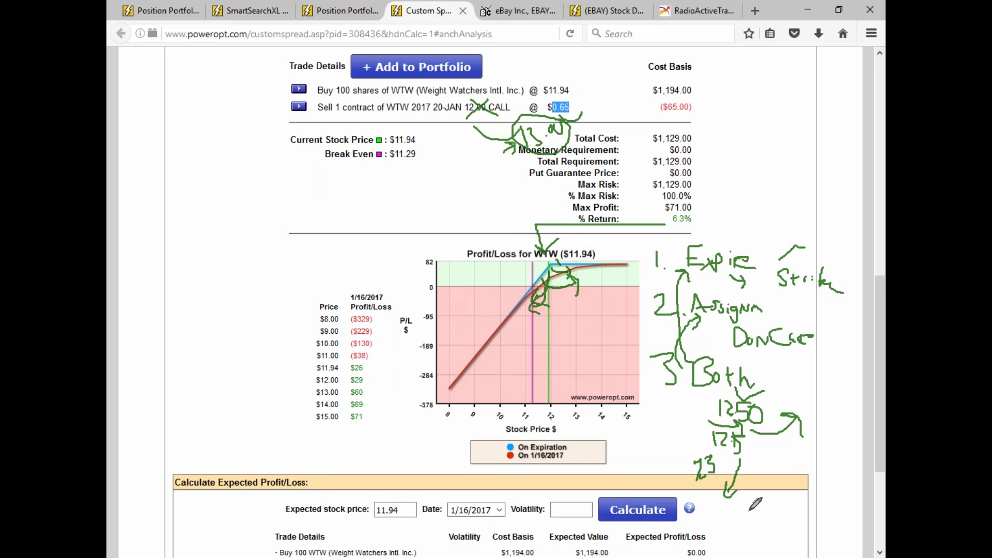
mouse_move(777, 462)
mouse_down()
mouse_move(764, 479)
mouse_move(789, 465)
mouse_move(780, 491)
mouse_move(790, 490)
mouse_up()
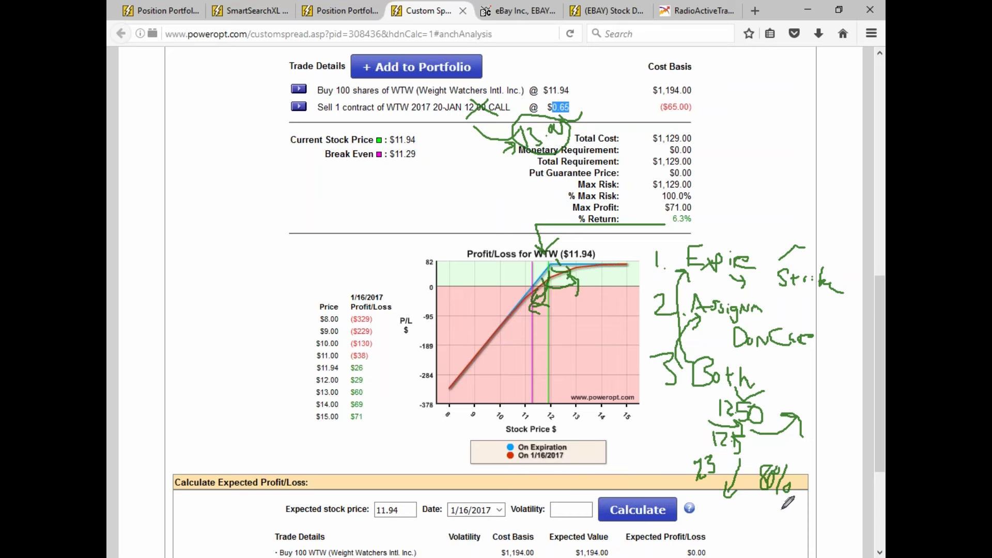
Circle the break-even price and write 11.30 below the downward arrow, with arrows marking it and the 80% note.
mouse_move(743, 457)
mouse_down()
mouse_move(744, 478)
mouse_move(760, 468)
mouse_up()
mouse_move(418, 149)
mouse_down()
mouse_move(391, 154)
mouse_move(421, 153)
mouse_up()
mouse_move(702, 508)
mouse_down()
mouse_move(701, 526)
mouse_move(743, 518)
mouse_move(735, 532)
mouse_move(747, 512)
mouse_up()
click(723, 525)
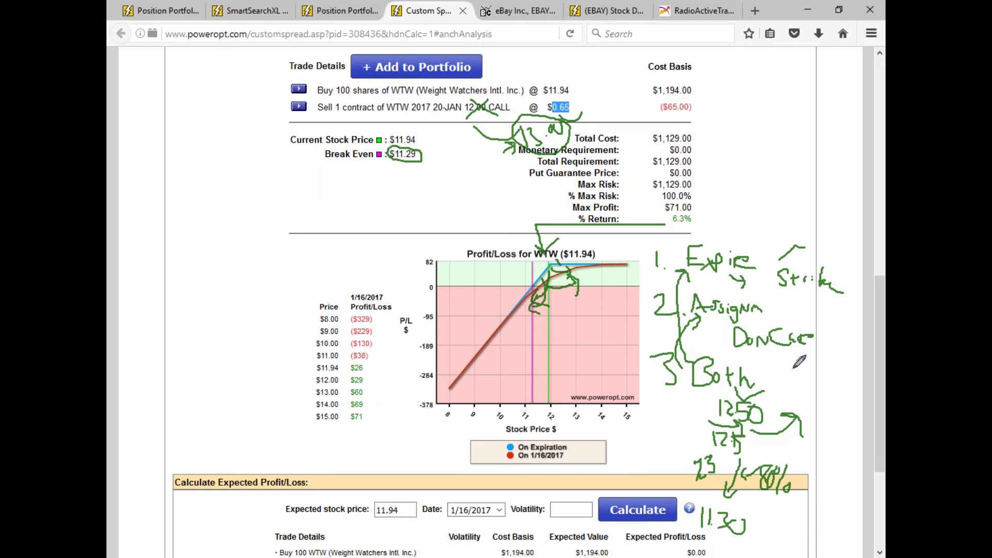
mouse_move(699, 499)
mouse_down()
mouse_move(742, 500)
mouse_move(730, 510)
mouse_up()
Circle the call's $65.00 cost basis credit, mark the totals beside it and clear all drawn annotations.
mouse_move(677, 107)
mouse_down()
mouse_move(695, 96)
mouse_move(654, 93)
mouse_move(667, 115)
mouse_move(687, 106)
mouse_up()
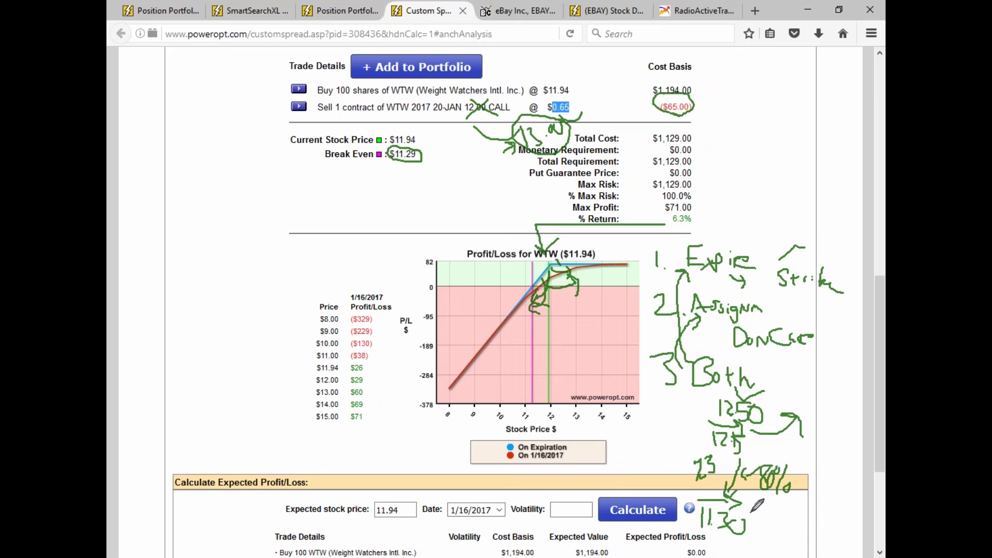
drag(693, 137, 706, 210)
key(e)
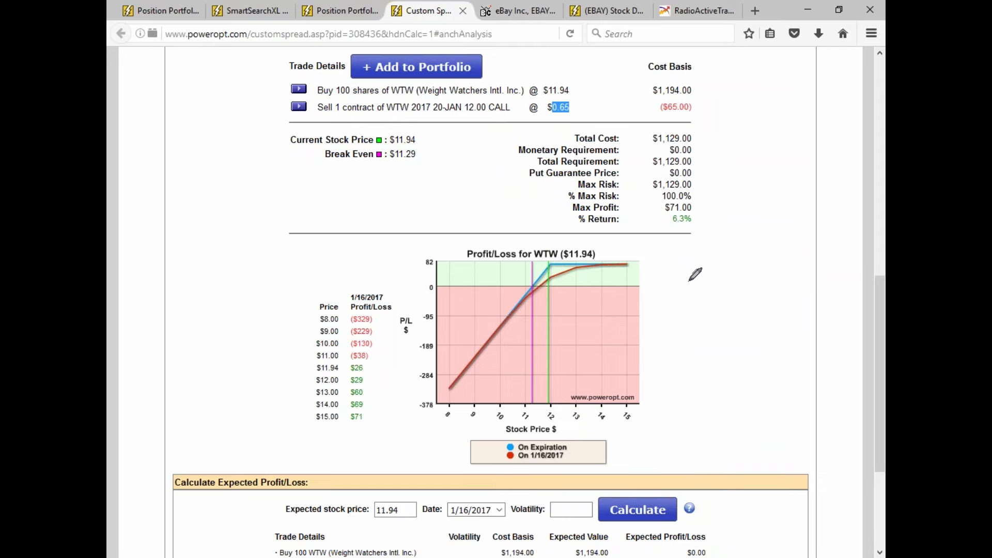
Handwrite the expiration goal's alerts beside the chart: an arrow, "Expire", "Upper Stock" and "% increase".
mouse_move(674, 238)
mouse_down()
mouse_move(705, 237)
mouse_move(700, 244)
mouse_up()
mouse_move(672, 279)
mouse_down()
mouse_move(672, 256)
mouse_move(686, 254)
mouse_move(683, 279)
mouse_move(691, 279)
mouse_move(682, 279)
mouse_move(693, 291)
mouse_move(697, 274)
mouse_move(725, 267)
mouse_move(712, 312)
mouse_move(757, 289)
mouse_move(781, 308)
mouse_up()
mouse_move(710, 320)
mouse_down()
mouse_move(713, 344)
mouse_move(727, 338)
mouse_up()
mouse_move(737, 333)
mouse_down()
mouse_move(737, 344)
mouse_move(737, 326)
mouse_move(758, 326)
mouse_move(767, 345)
mouse_move(781, 333)
mouse_move(791, 345)
mouse_up()
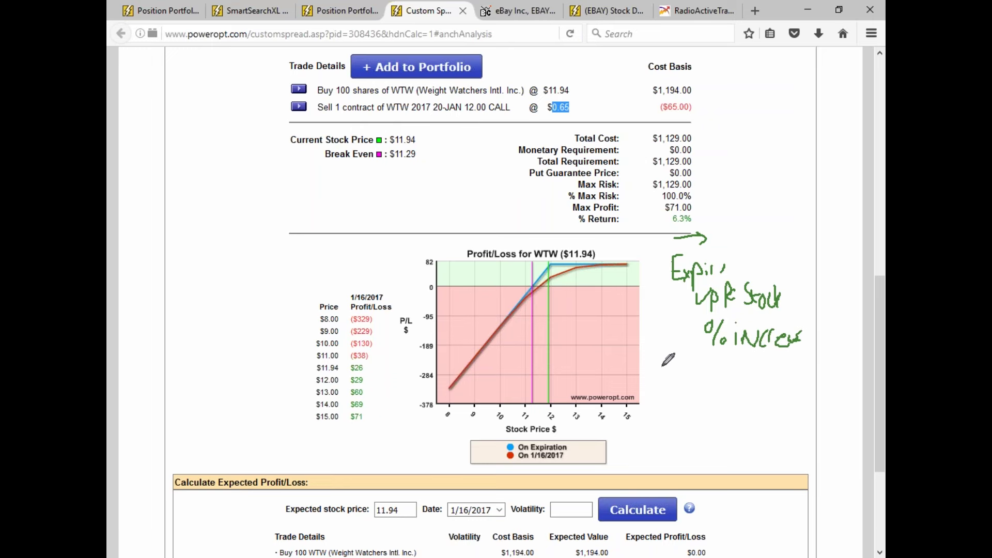
Handwrite "Assignment" with "Lower Stock" and "% decrease" below the expiration notes, followed by "Mix".
mouse_move(675, 371)
mouse_down()
mouse_move(685, 352)
mouse_move(680, 368)
mouse_move(708, 370)
mouse_up()
mouse_move(709, 356)
mouse_down()
mouse_move(712, 383)
mouse_move(764, 360)
mouse_up()
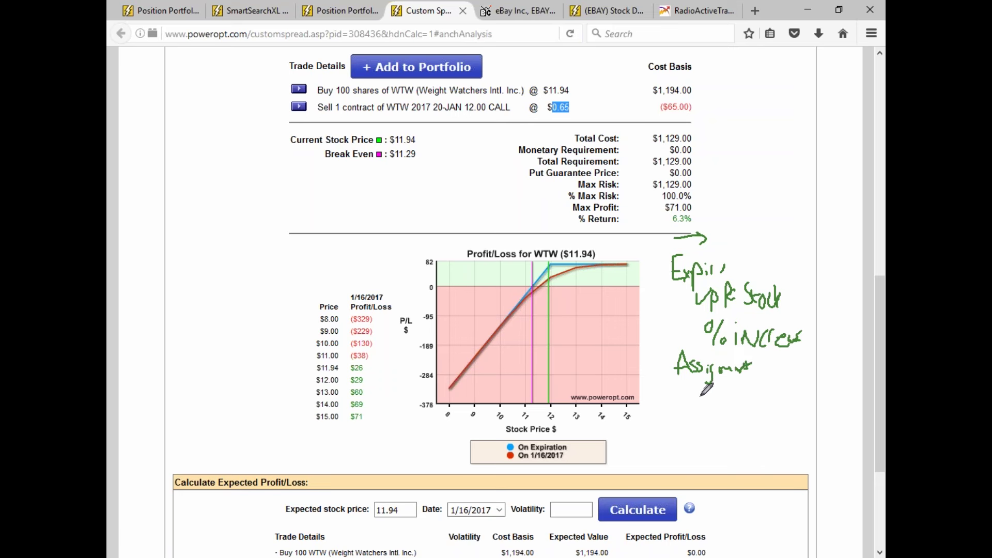
mouse_move(706, 391)
mouse_down()
mouse_move(729, 411)
mouse_move(760, 401)
mouse_move(763, 413)
mouse_move(791, 391)
mouse_move(796, 406)
mouse_up()
drag(728, 429, 737, 447)
mouse_move(746, 435)
mouse_down()
mouse_move(744, 444)
mouse_move(760, 431)
mouse_move(788, 440)
mouse_up()
mouse_move(677, 477)
mouse_down()
mouse_move(715, 457)
mouse_move(734, 462)
mouse_move(725, 467)
mouse_up()
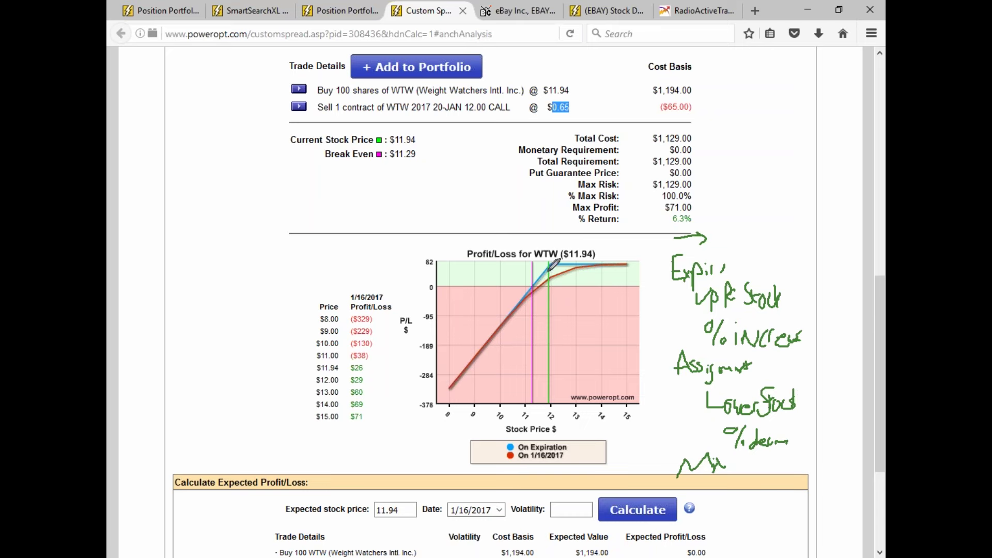
Mark both directions from the chart's 12 strike, connect the notes with a long arrow and clear all annotations.
drag(546, 269, 563, 270)
mouse_move(552, 264)
mouse_down()
mouse_move(562, 276)
mouse_move(552, 276)
mouse_move(539, 305)
mouse_up()
mouse_move(688, 321)
mouse_down()
mouse_move(688, 387)
mouse_move(666, 477)
mouse_move(759, 501)
mouse_move(755, 532)
mouse_up()
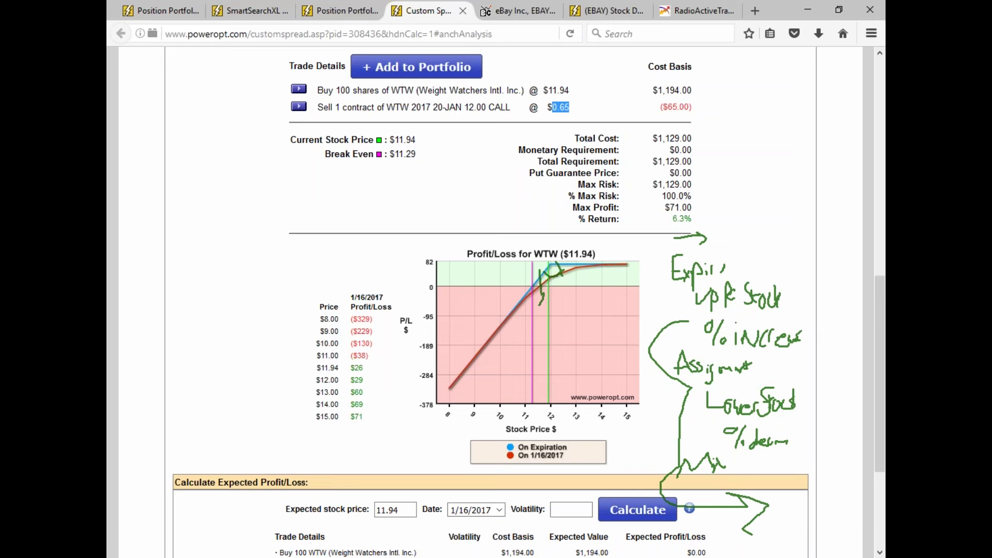
key(e)
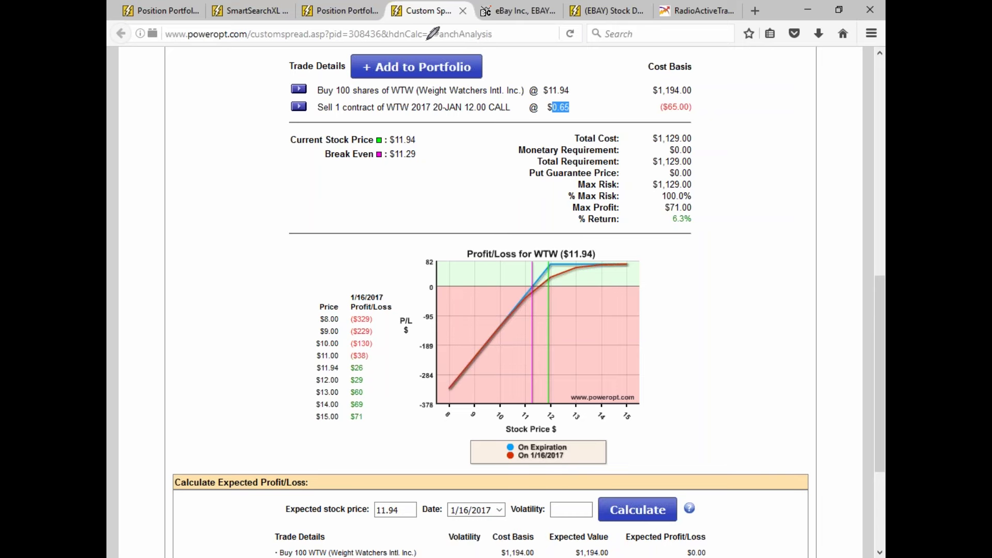
Switch to the WTW position alerts page and review the stock leg's price lower limit and % Decrease alerts.
click(358, 13)
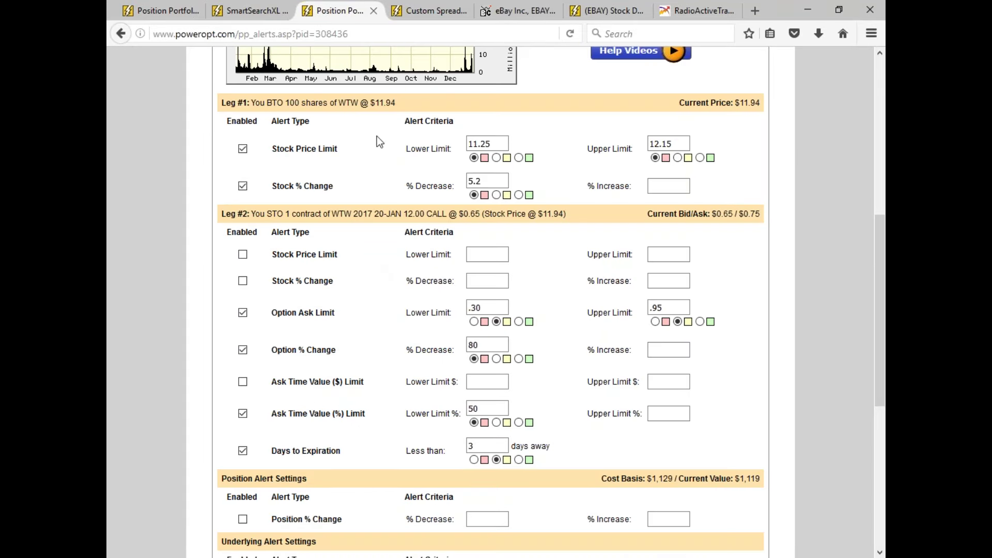
double_click(483, 144)
scroll(436, 273, up, 3)
scroll(434, 279, down, 2)
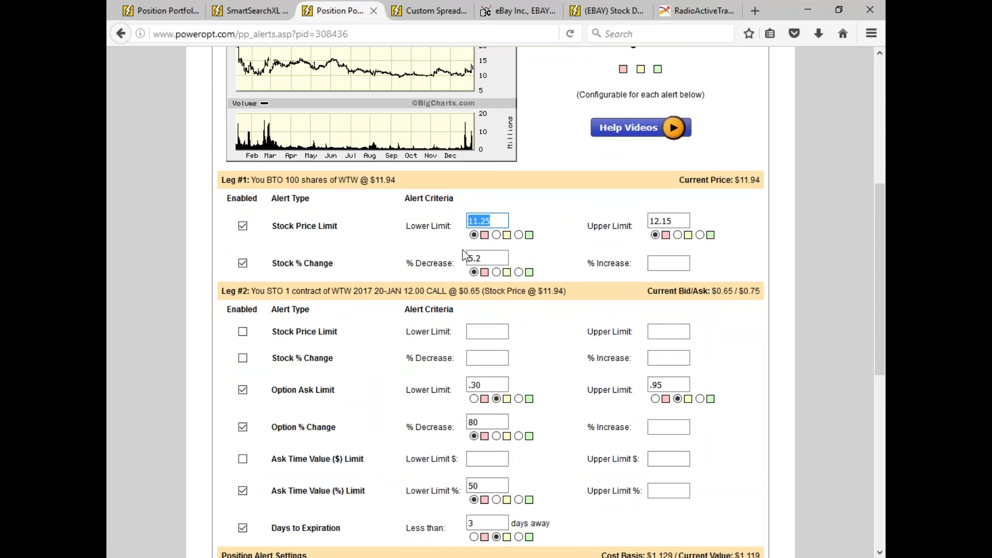
drag(454, 265, 405, 264)
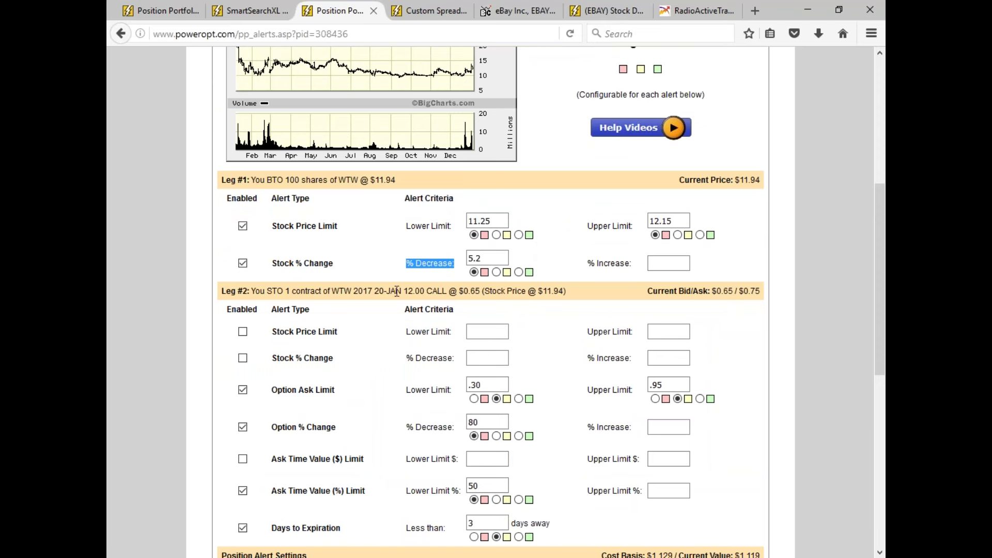
Review the call leg's % Decrease, time value and upper-side alert criteria, and the stock leg's upper price limit and % Decrease.
scroll(390, 423, down, 3)
drag(483, 344, 463, 343)
click(462, 343)
drag(480, 409, 470, 413)
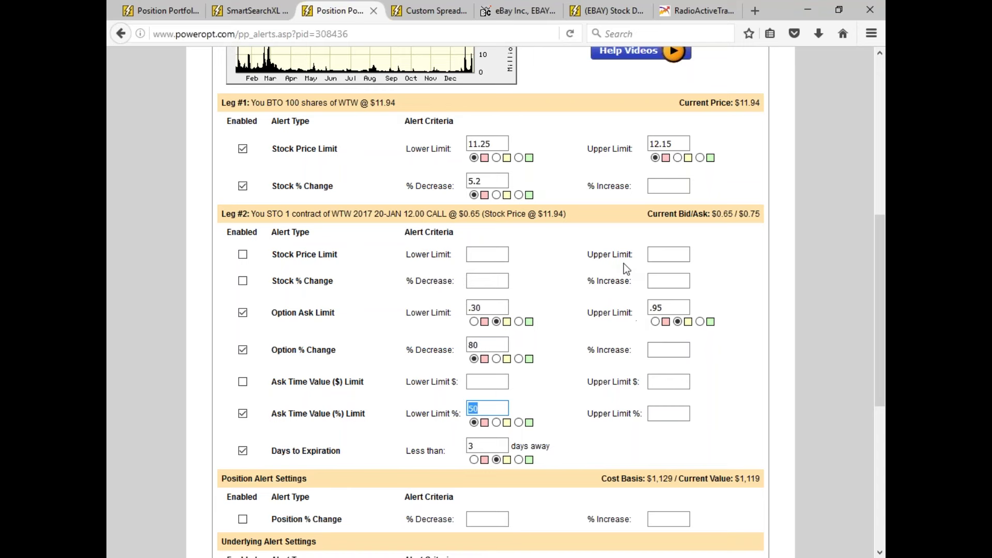
drag(592, 282, 632, 283)
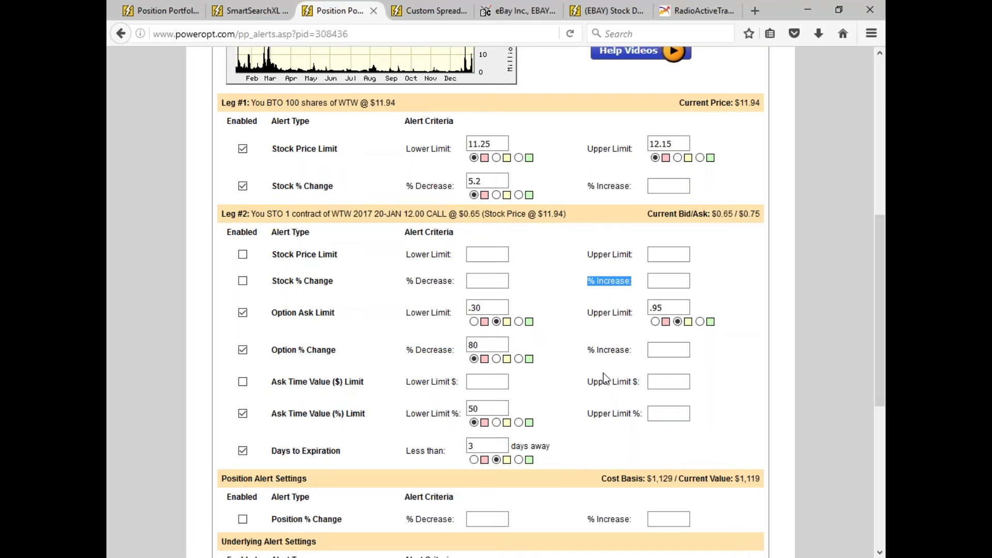
drag(587, 381, 644, 381)
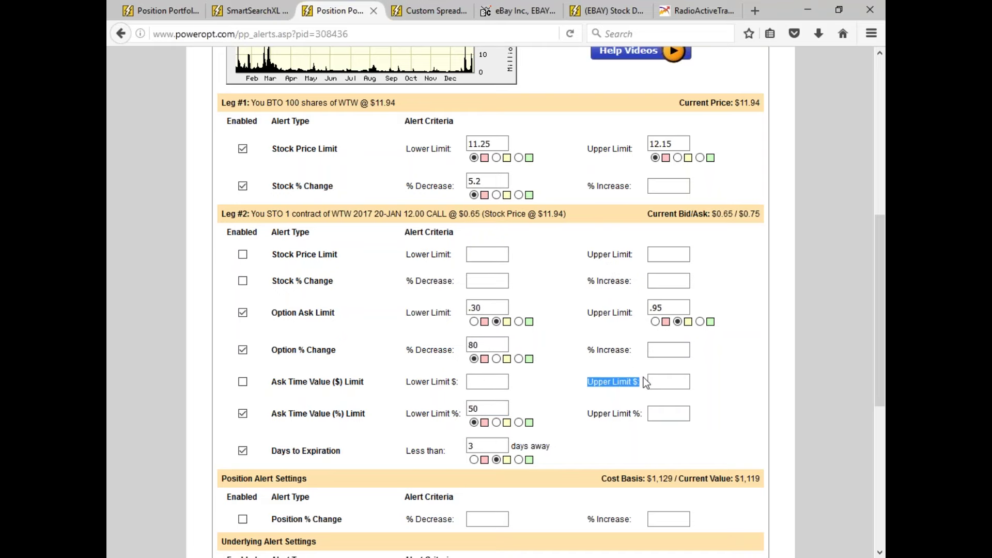
drag(406, 349, 463, 363)
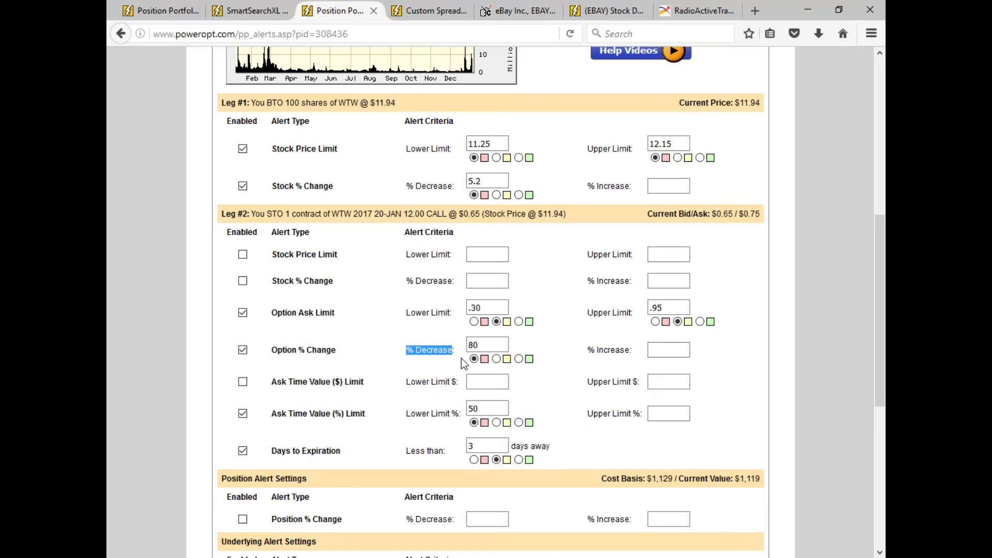
click(677, 140)
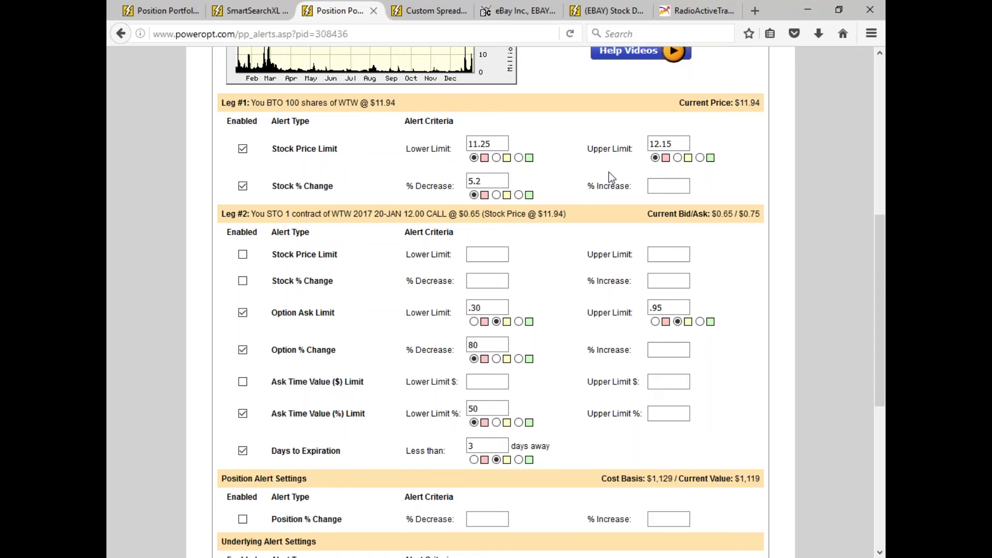
drag(498, 181, 448, 184)
Set the 52 Week High alert to trigger when the stock price is greater than (>) the 52 week high.
scroll(544, 279, down, 6)
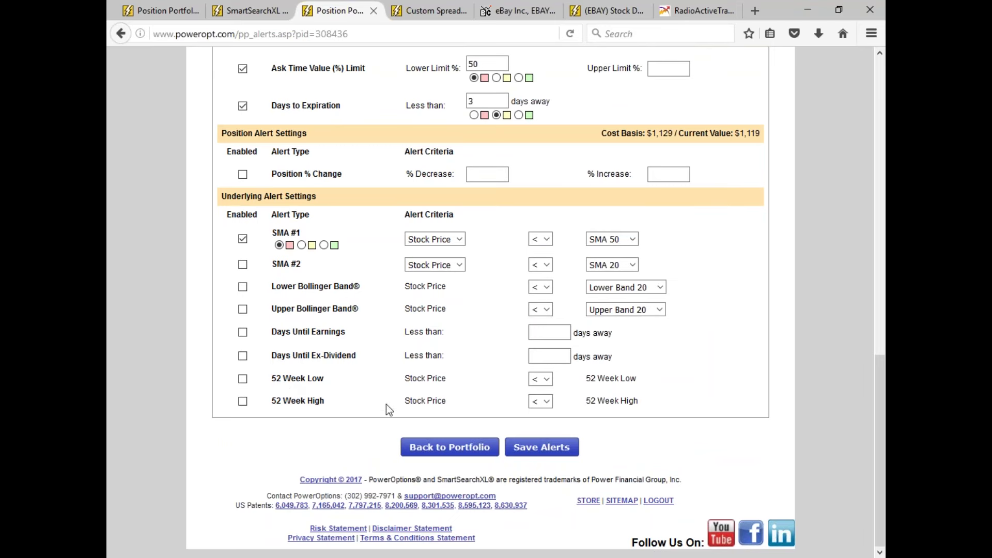
click(547, 402)
click(541, 430)
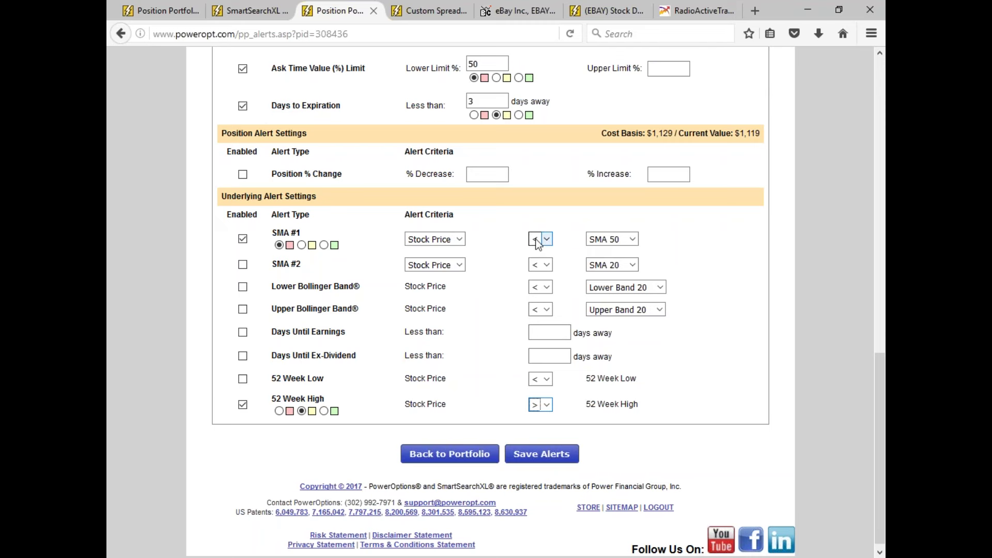
click(612, 238)
click(683, 247)
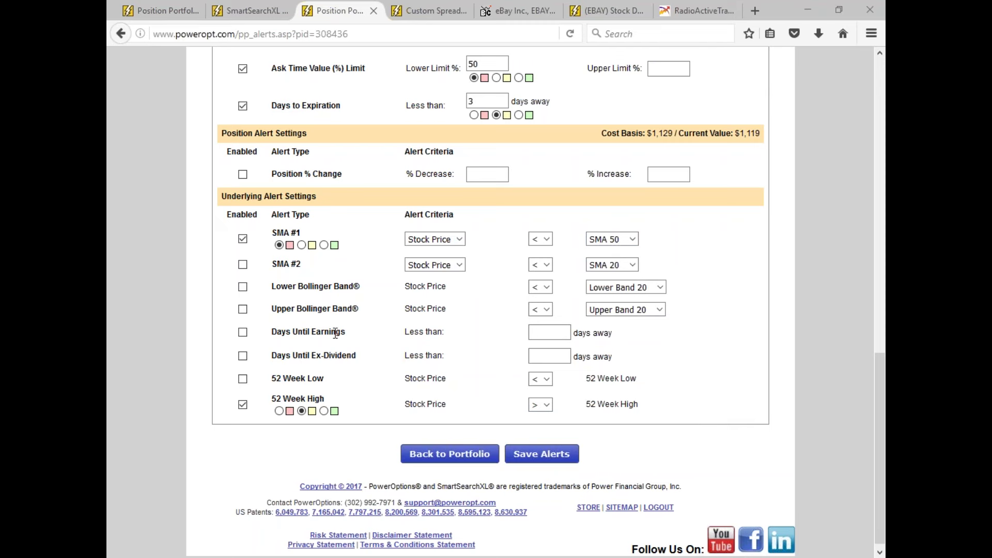
Set the Days Until Earnings alert to less than 4 days away.
drag(402, 332, 496, 339)
click(554, 334)
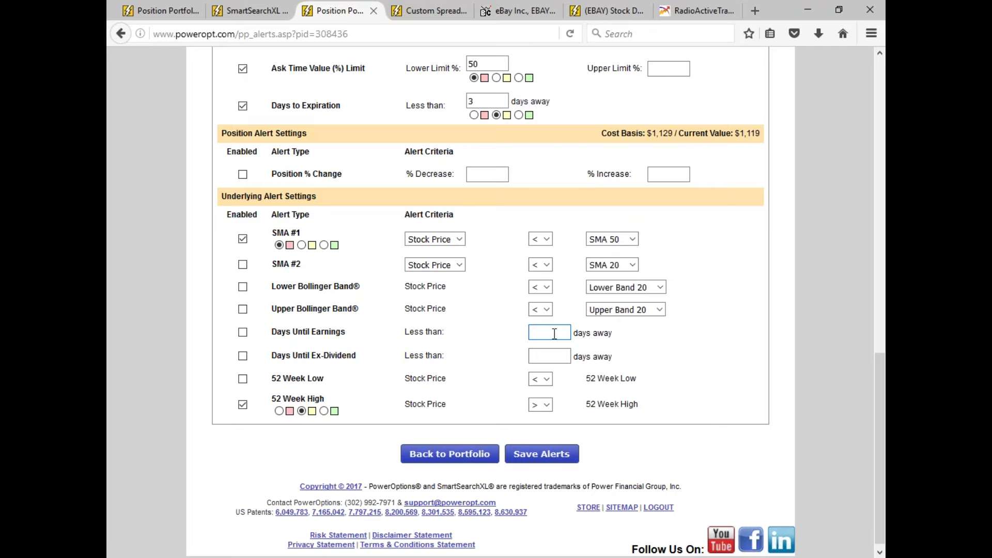
drag(275, 337, 344, 333)
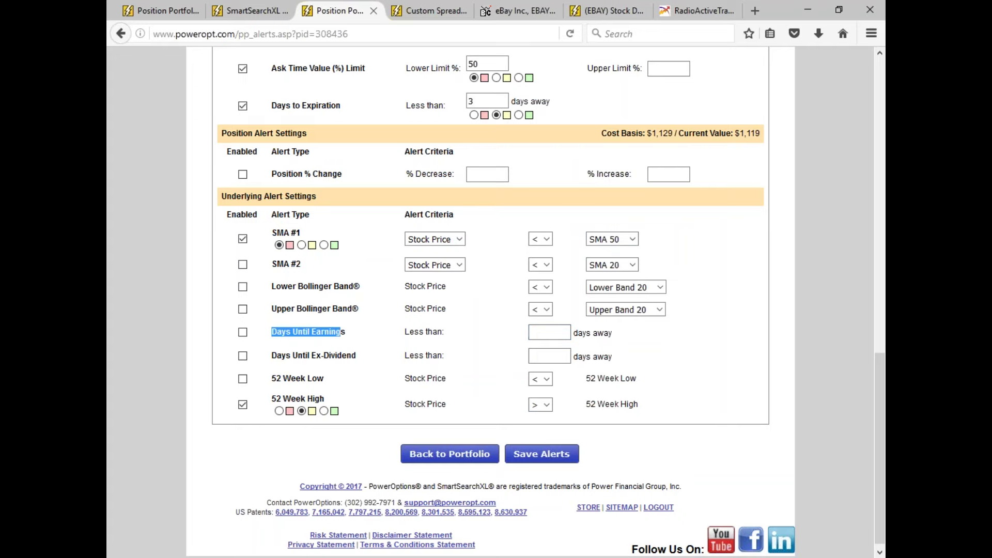
click(542, 334)
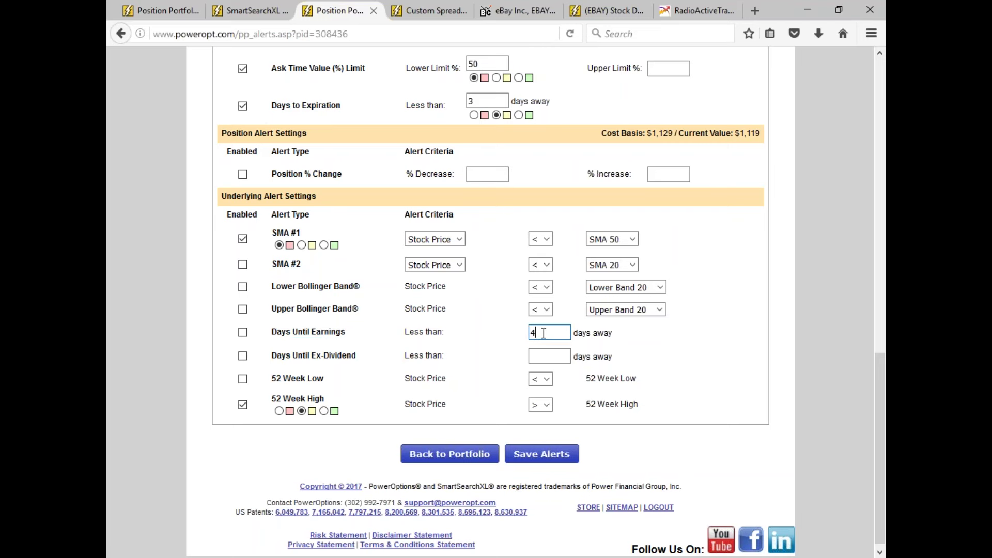
text(4)
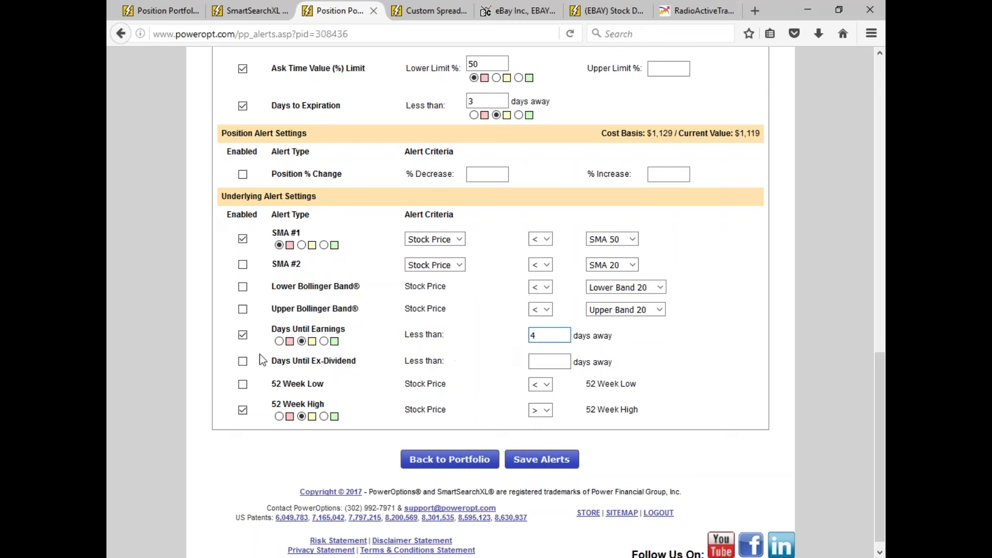
Enable the Days Until Ex-Dividend alert and set it to less than 4 days away.
click(244, 362)
click(539, 362)
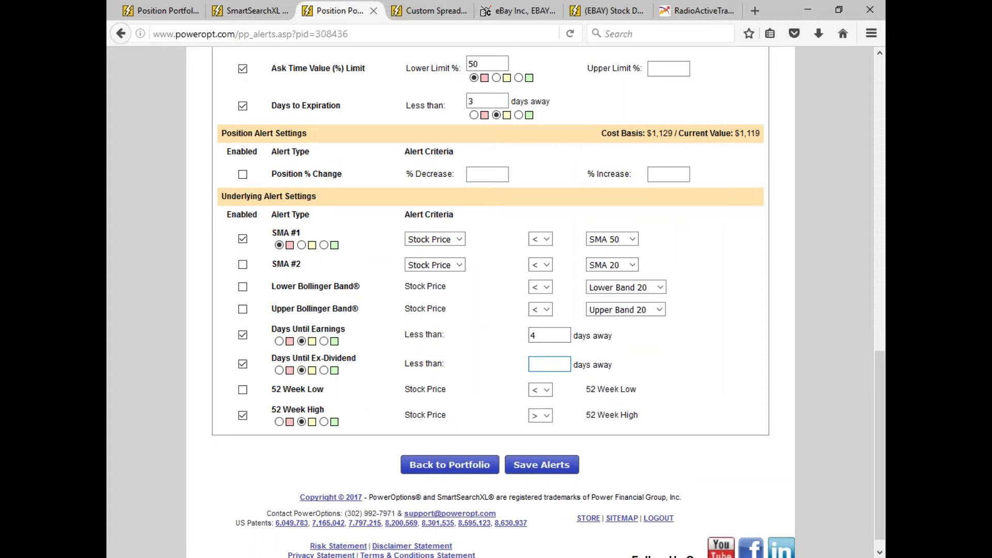
text(4)
drag(316, 358, 357, 358)
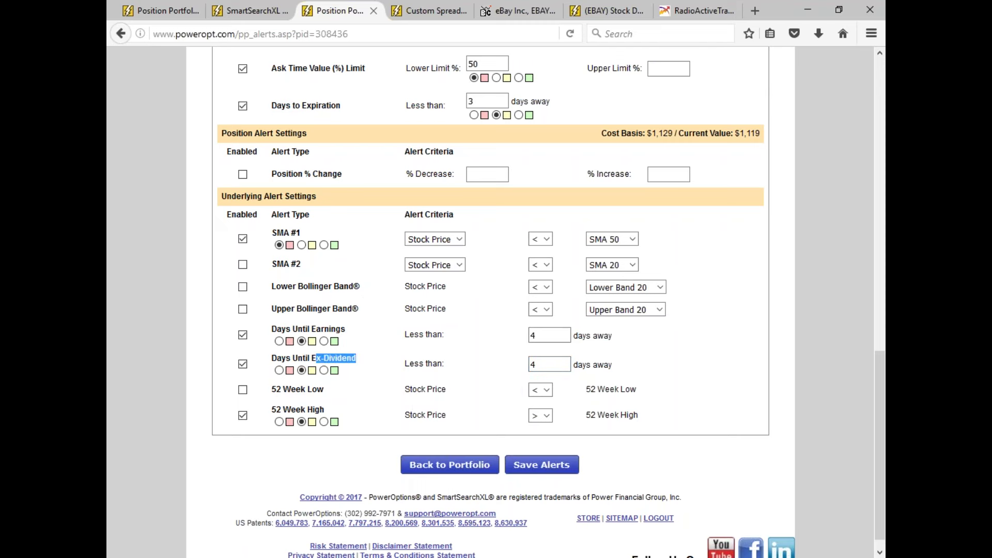
click(382, 356)
click(548, 364)
Go from the position alerts to the Married Put search page and bring up its Options filters.
scroll(718, 304, up, 5)
scroll(718, 305, up, 5)
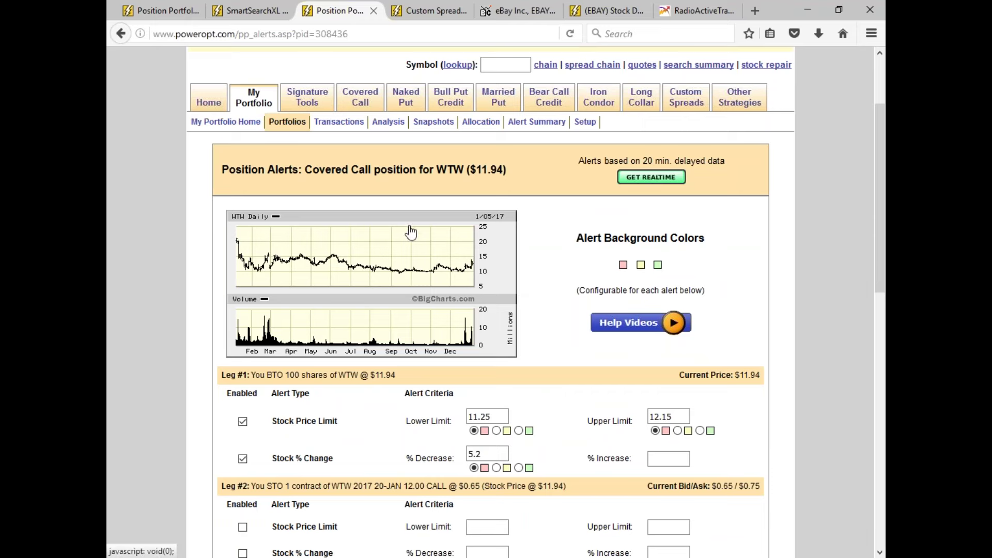
click(208, 106)
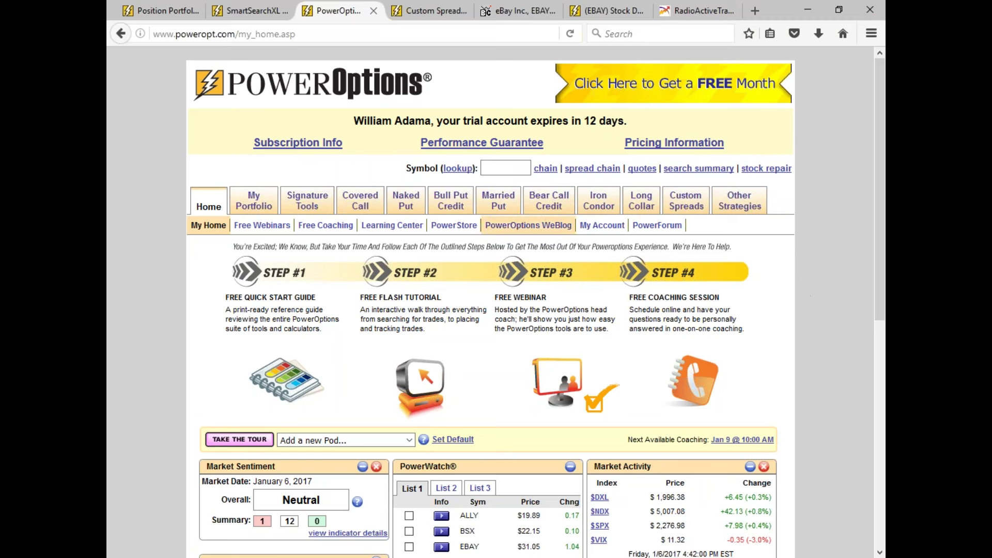
click(498, 201)
scroll(725, 299, down, 3)
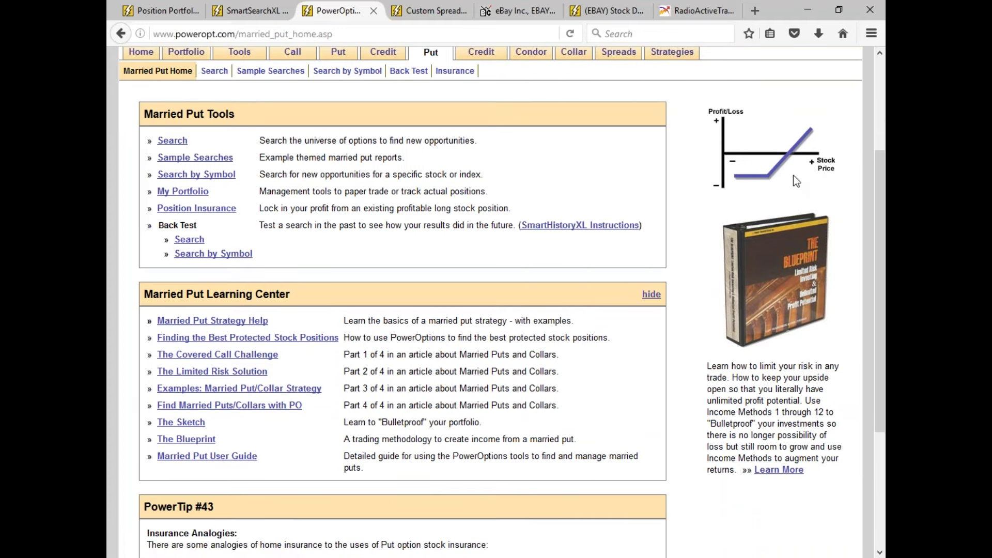
scroll(711, 271, up, 3)
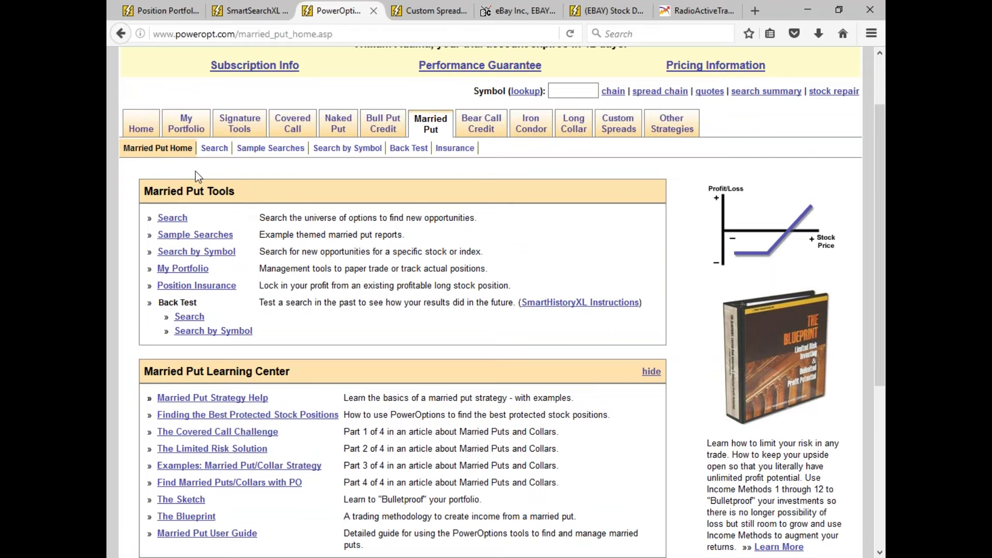
click(214, 149)
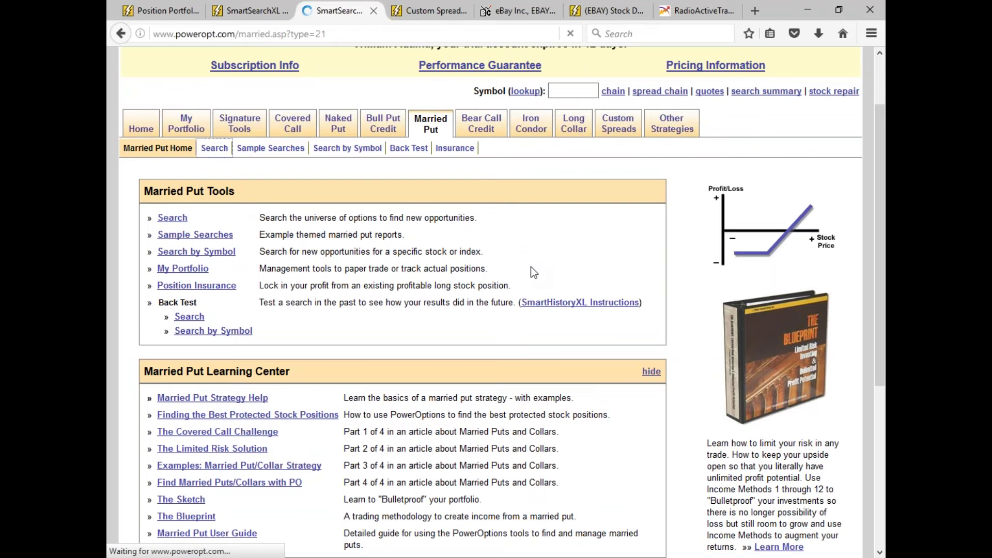
scroll(531, 267, down, 6)
scroll(496, 302, down, 10)
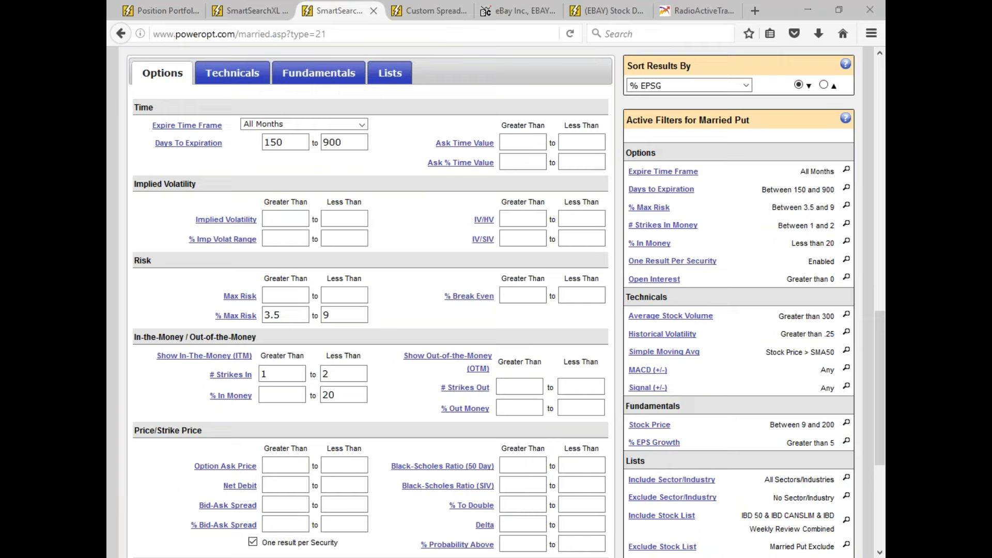
Review the married put ranges for Days To Expiration, % Max Risk, # Strikes In and % In Money.
mouse_move(261, 133)
mouse_down()
mouse_move(247, 147)
mouse_move(260, 162)
mouse_move(296, 169)
mouse_up()
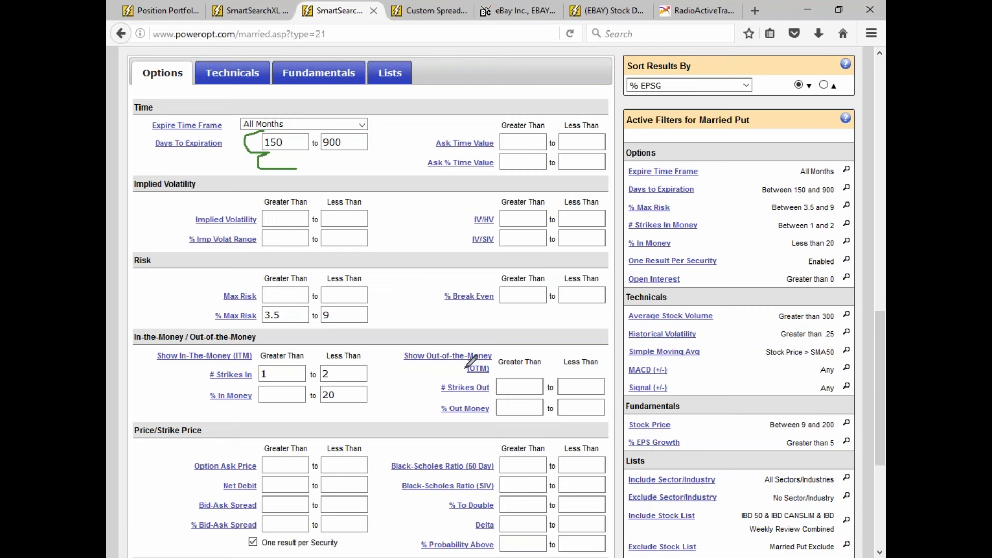
mouse_move(293, 305)
mouse_down()
mouse_move(219, 292)
mouse_move(261, 335)
mouse_move(362, 310)
mouse_move(283, 303)
mouse_up()
mouse_move(282, 356)
mouse_down()
mouse_move(214, 373)
mouse_move(338, 415)
mouse_move(302, 356)
mouse_move(258, 361)
mouse_up()
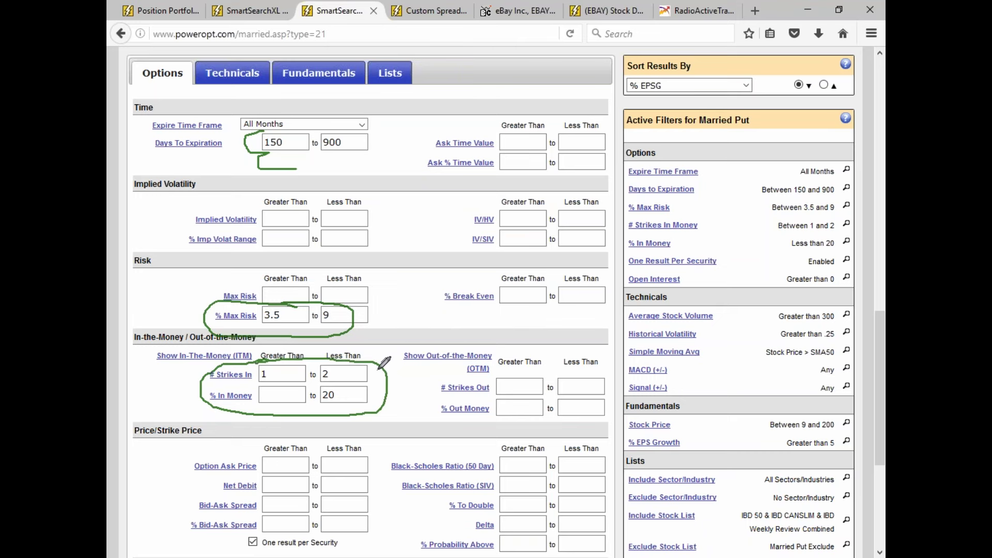
mouse_move(368, 127)
mouse_down()
mouse_move(380, 165)
mouse_move(382, 392)
mouse_up()
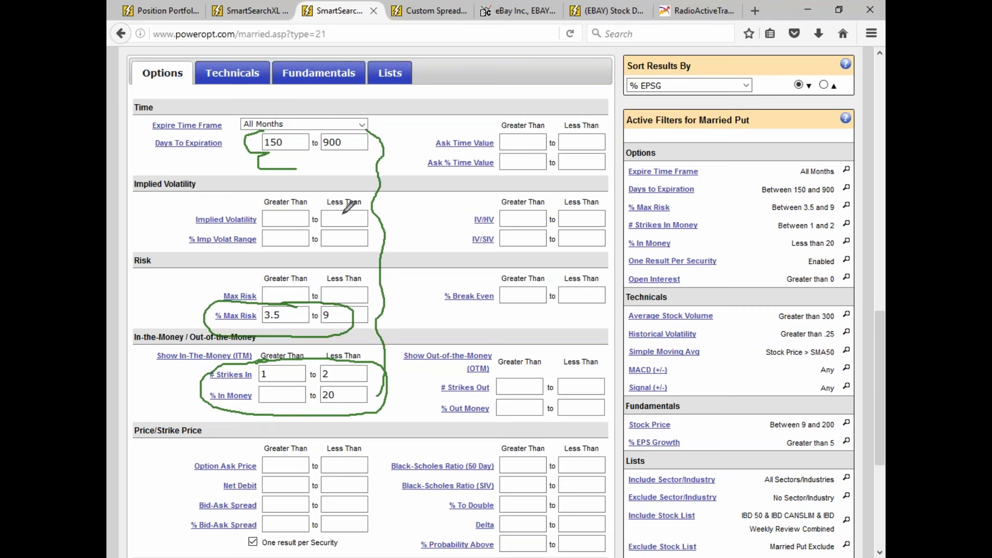
mouse_move(256, 127)
mouse_down()
mouse_move(233, 143)
mouse_move(200, 269)
mouse_move(210, 399)
mouse_move(233, 422)
mouse_up()
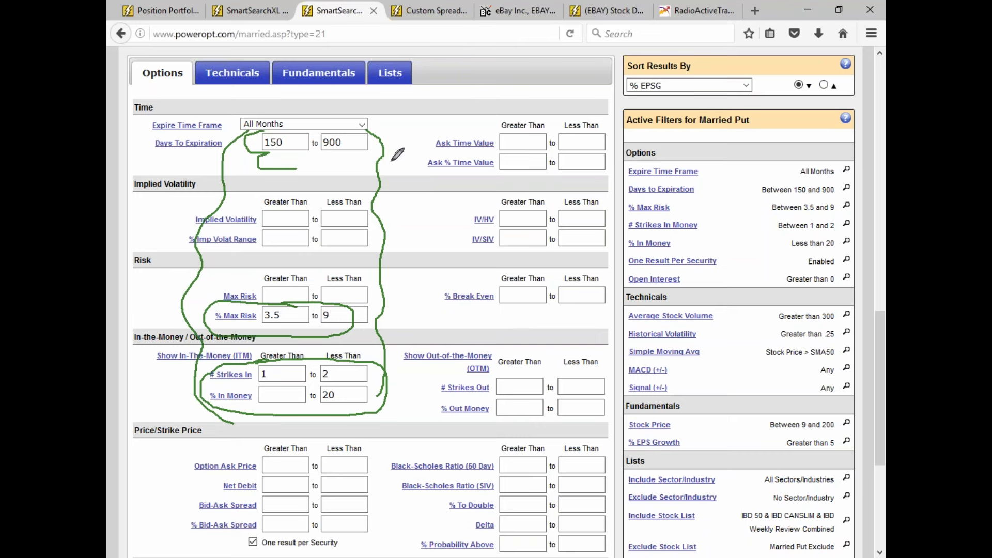
mouse_move(386, 138)
mouse_down()
mouse_move(408, 138)
mouse_move(391, 168)
mouse_move(398, 148)
mouse_move(399, 166)
mouse_move(394, 150)
mouse_move(402, 166)
mouse_move(408, 150)
mouse_move(455, 157)
mouse_up()
mouse_move(385, 289)
mouse_down()
mouse_move(399, 305)
mouse_move(389, 313)
mouse_move(418, 286)
mouse_move(419, 306)
mouse_move(432, 290)
mouse_move(433, 310)
mouse_move(451, 293)
mouse_up()
drag(443, 290, 444, 309)
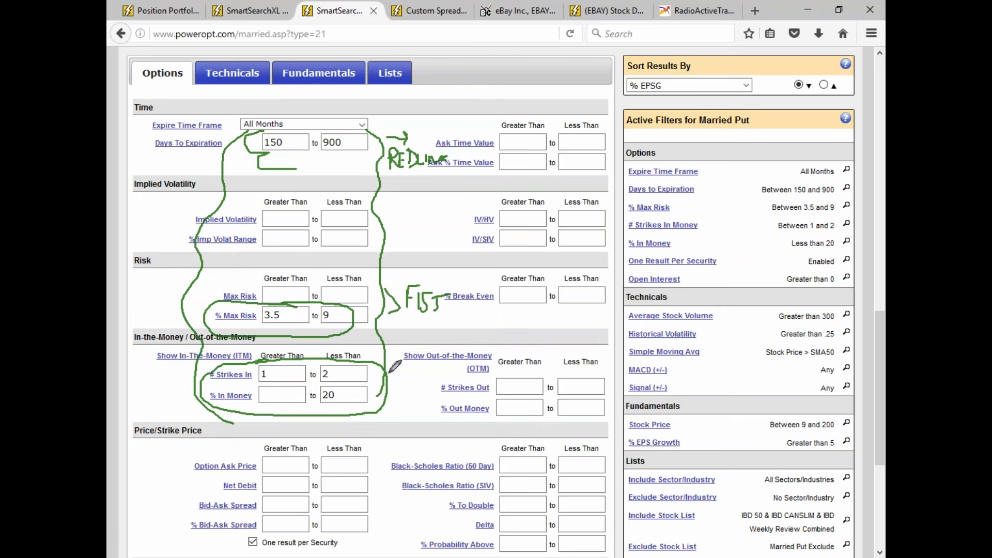
mouse_move(398, 399)
mouse_down()
mouse_move(411, 375)
mouse_move(422, 396)
mouse_move(435, 373)
mouse_move(454, 396)
mouse_up()
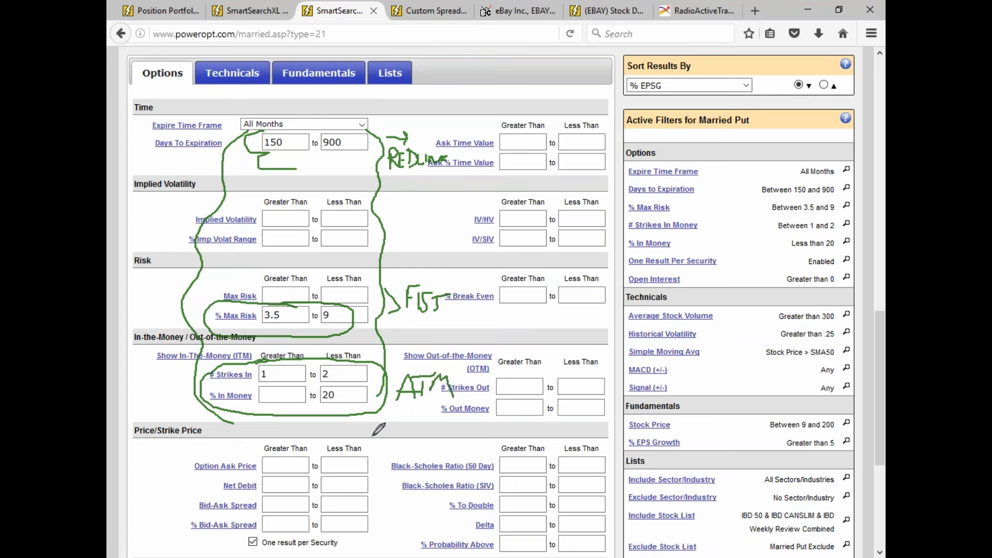
Examine the upper limits of # Strikes In and % In Money against a sketched at-the-money curve, clearing the markings.
mouse_move(363, 445)
mouse_down()
mouse_move(437, 407)
mouse_move(462, 434)
mouse_up()
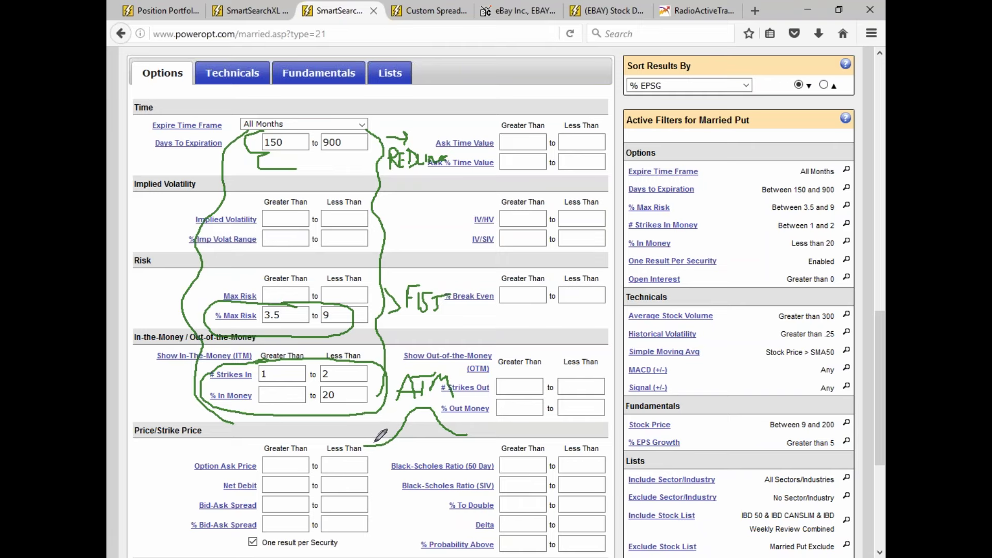
drag(377, 444, 414, 407)
drag(454, 425, 454, 440)
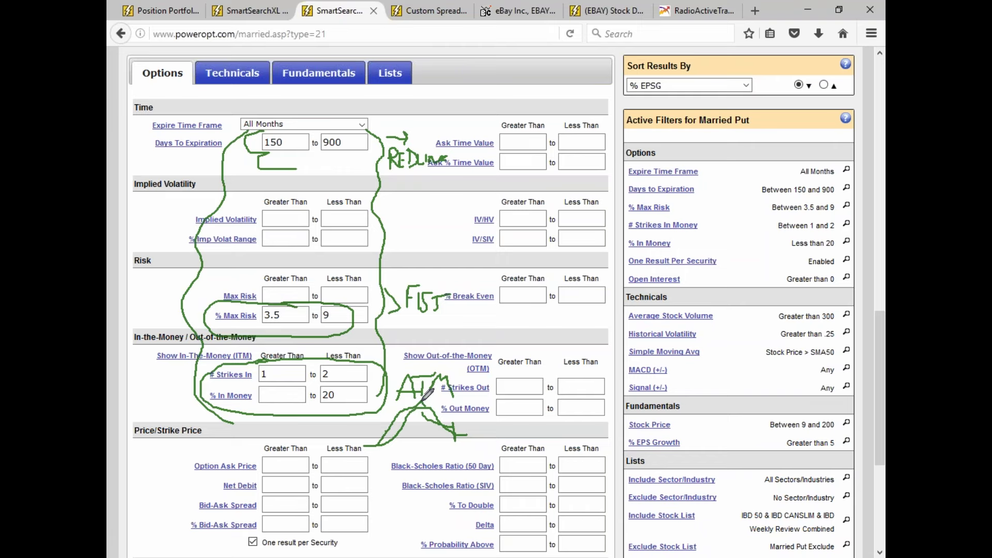
drag(412, 426, 445, 434)
mouse_move(331, 369)
mouse_down()
mouse_move(347, 370)
mouse_move(342, 398)
mouse_up()
drag(342, 391, 336, 398)
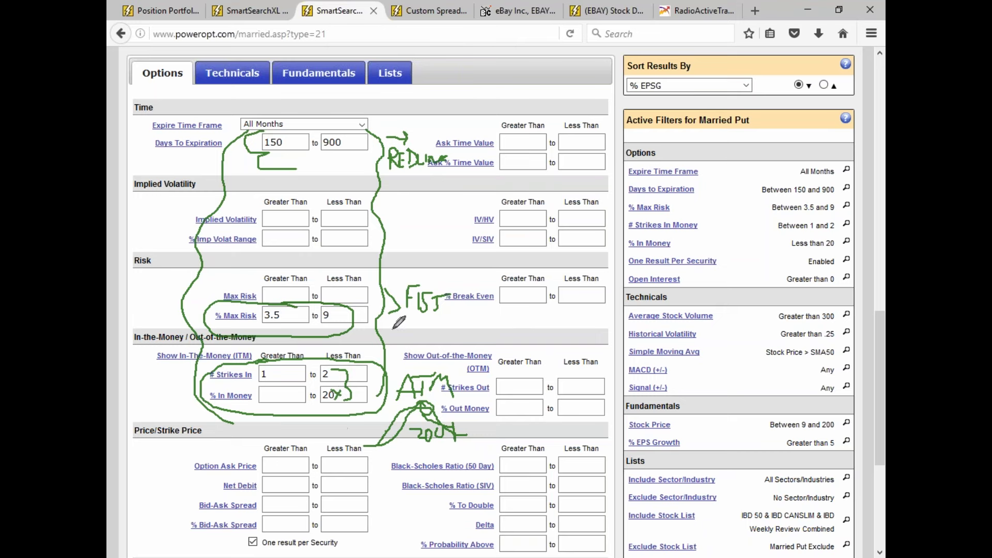
mouse_move(394, 319)
mouse_down()
mouse_move(412, 327)
mouse_move(398, 327)
mouse_up()
mouse_move(389, 176)
mouse_down()
mouse_move(402, 187)
mouse_move(390, 188)
mouse_up()
key(Escape)
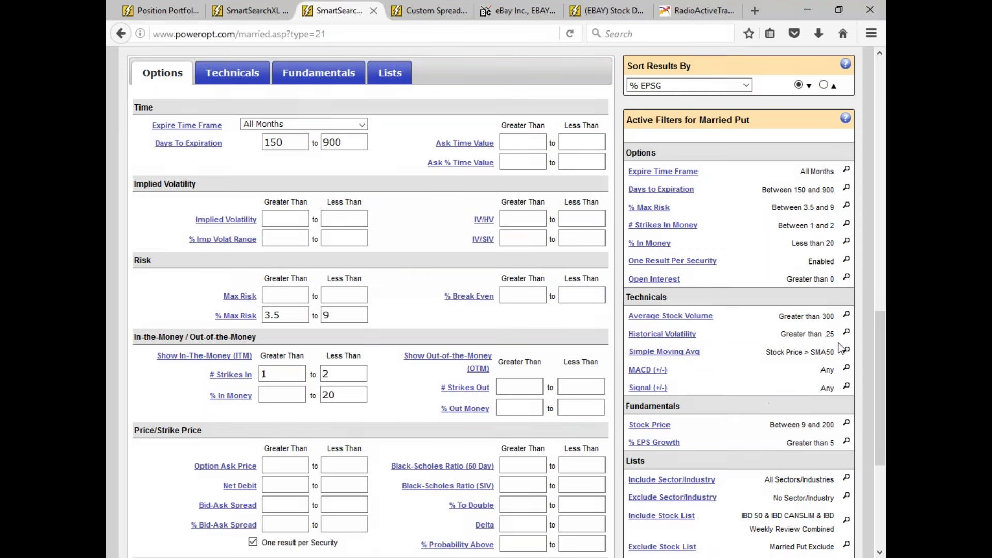
Review the active filters for Historical Volatility, Simple Moving Avg, Stock Price, % EPS Growth and Include Stock List.
mouse_move(815, 325)
mouse_down()
mouse_move(775, 330)
mouse_move(834, 338)
mouse_move(798, 321)
mouse_move(762, 356)
mouse_move(847, 357)
mouse_move(774, 343)
mouse_up()
mouse_move(775, 504)
mouse_down()
mouse_move(739, 503)
mouse_move(832, 534)
mouse_move(790, 505)
mouse_up()
mouse_move(824, 416)
mouse_down()
mouse_move(771, 417)
mouse_move(811, 432)
mouse_move(802, 415)
mouse_move(790, 453)
mouse_move(842, 439)
mouse_up()
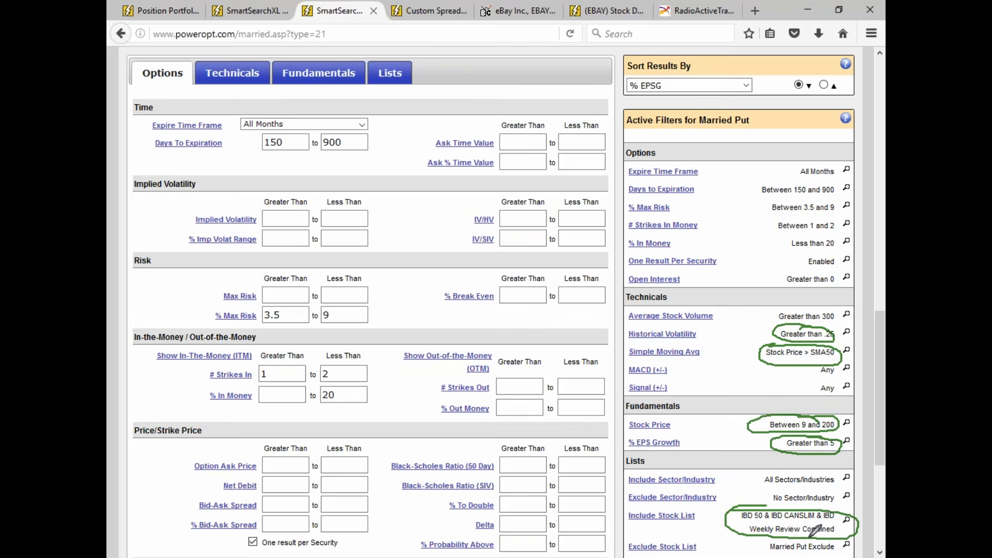
key(Escape)
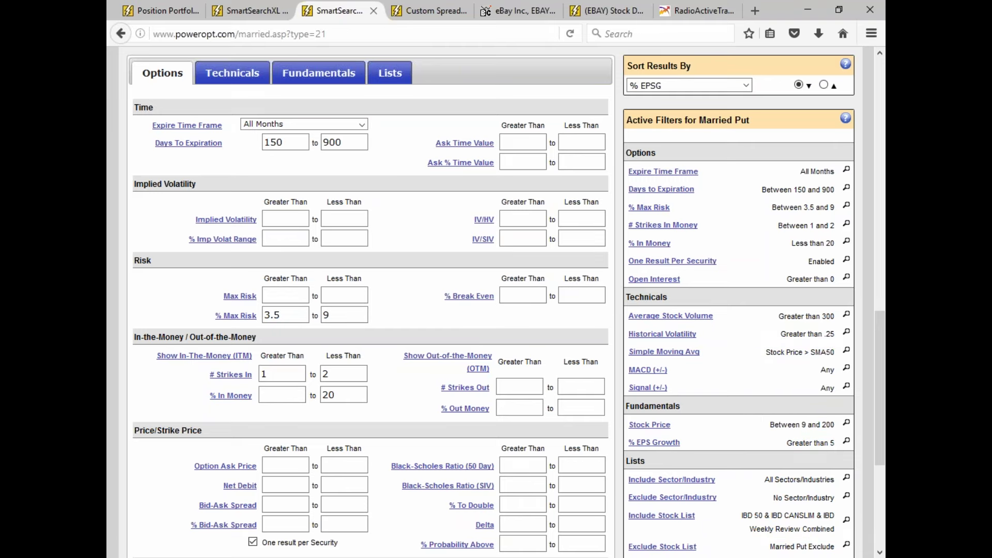
Clear all married put search filters and set Days To Expiration from 150 to 900.
scroll(749, 352, up, 5)
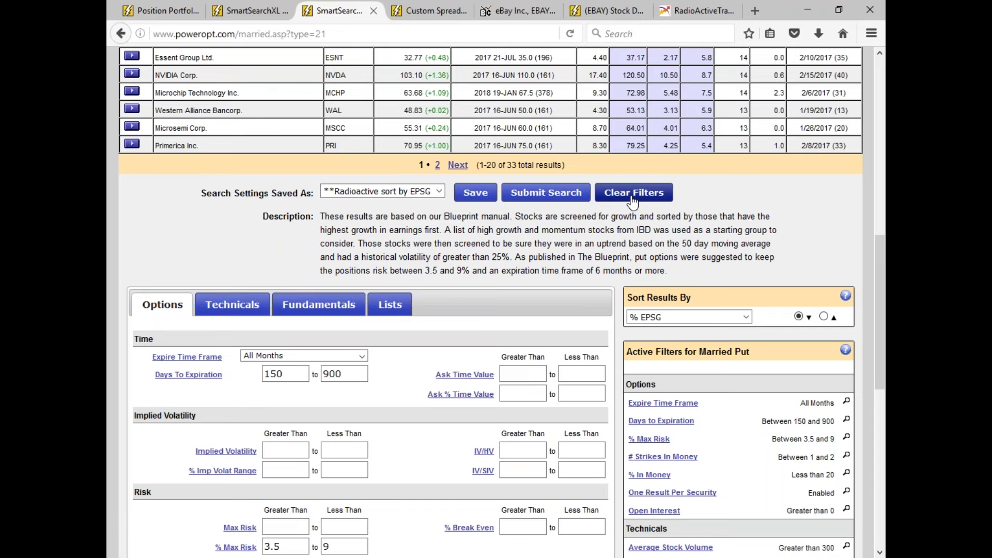
click(632, 199)
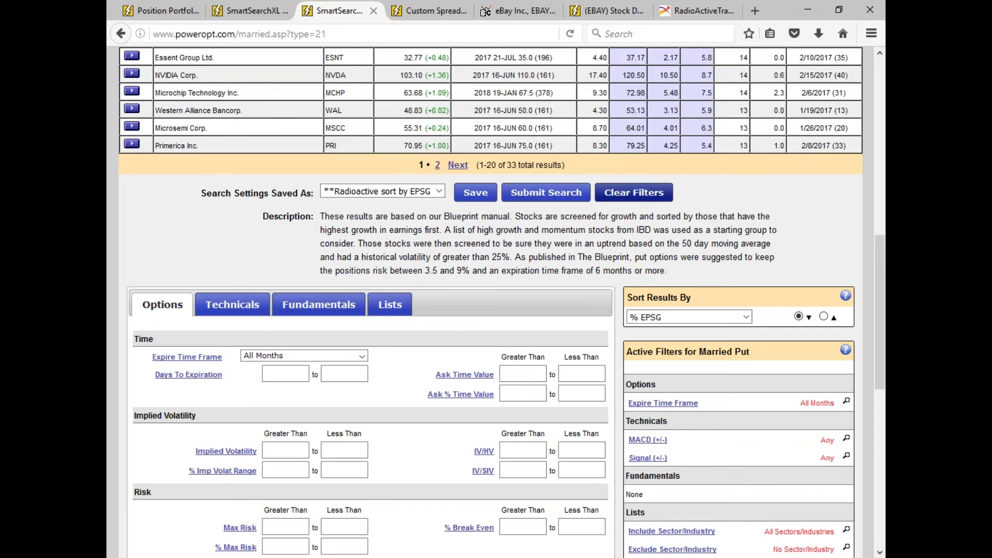
scroll(491, 302, down, 3)
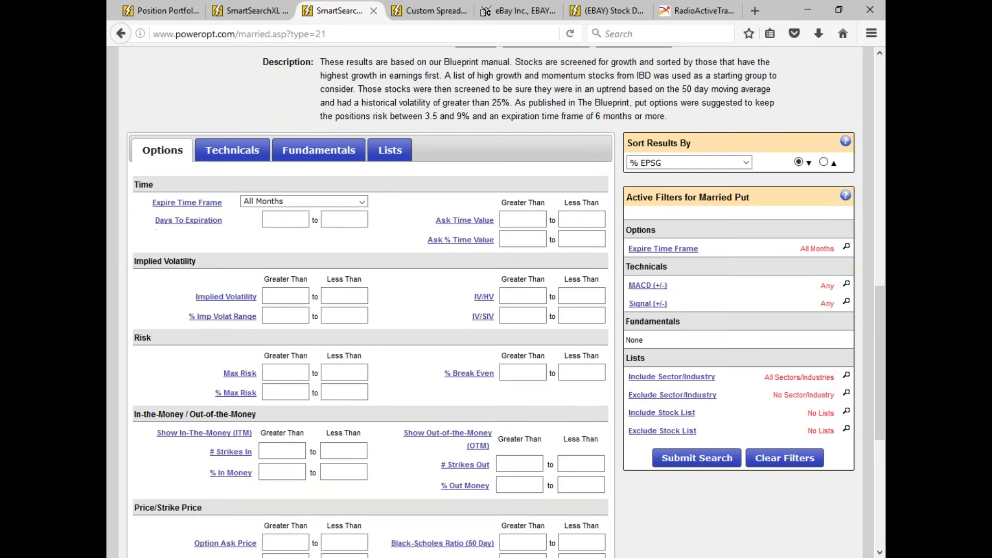
click(265, 219)
text(150)
click(355, 223)
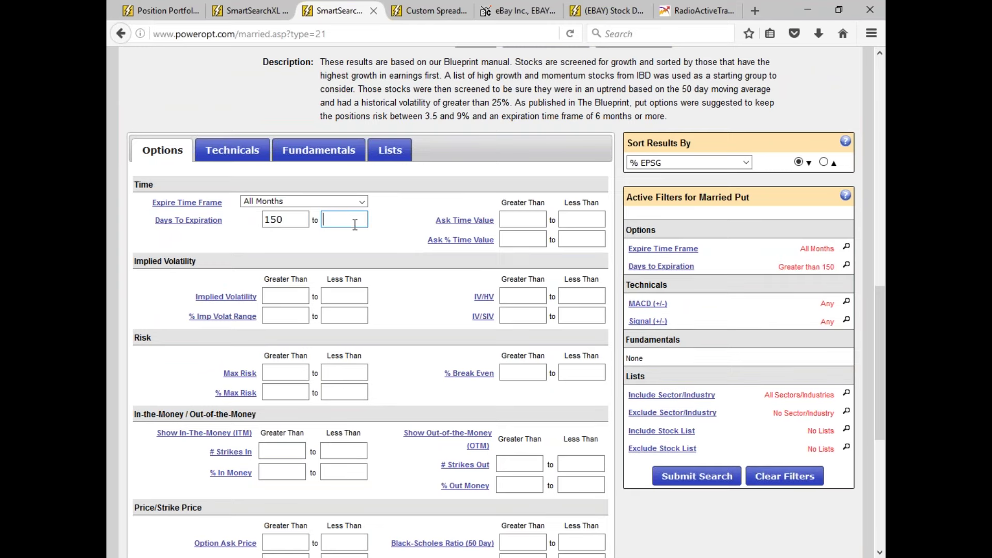
text(900)
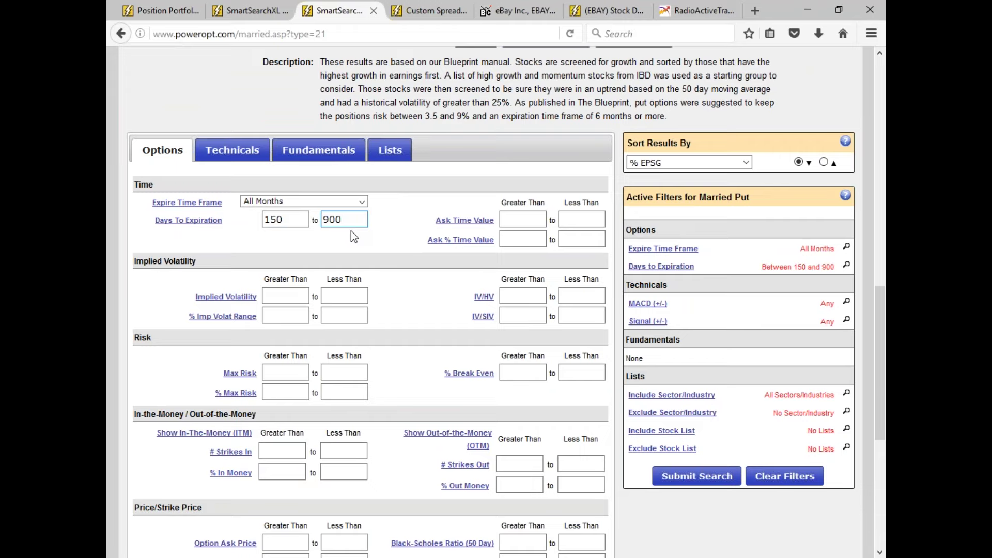
Set the % Max Risk filter from 3.5 to 7.5.
scroll(351, 231, down, 3)
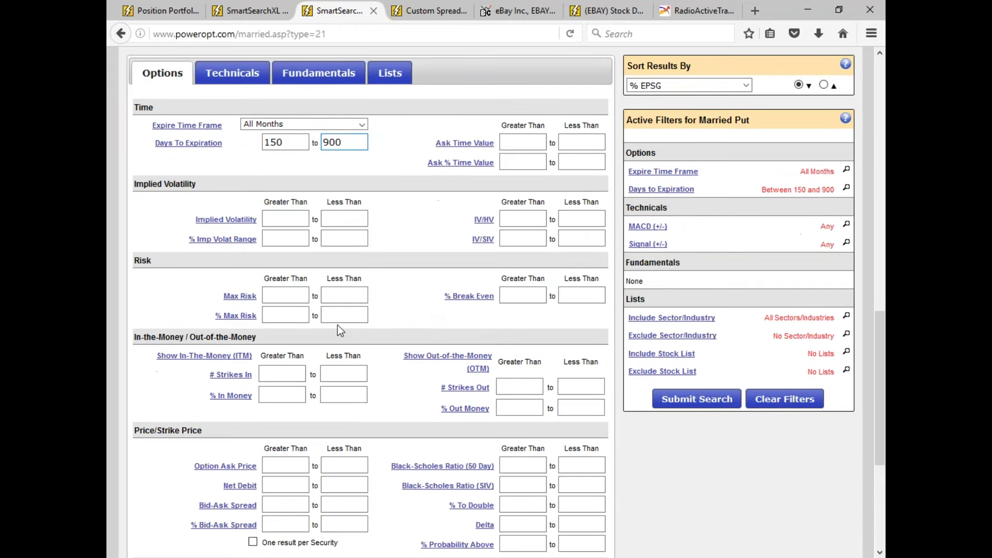
click(303, 316)
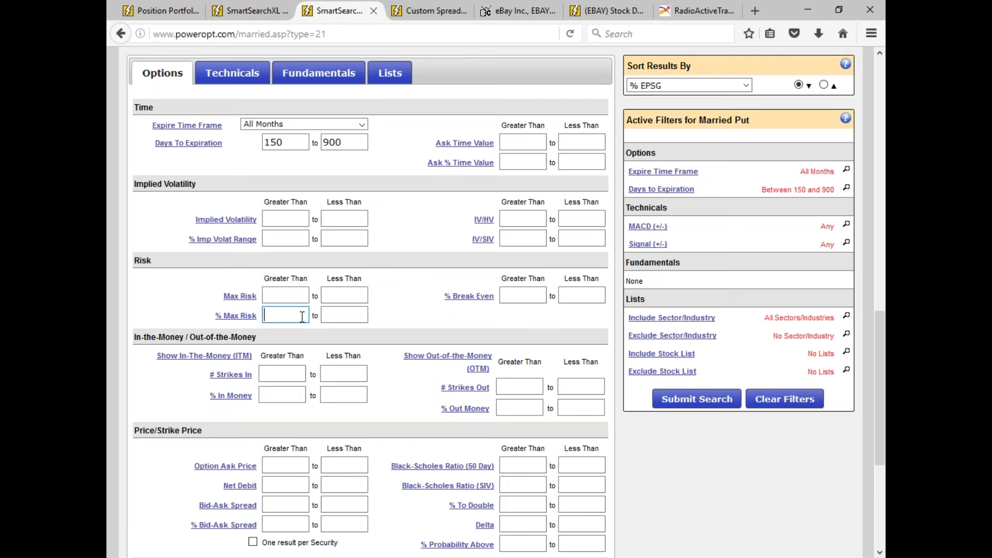
text(3.5)
click(353, 317)
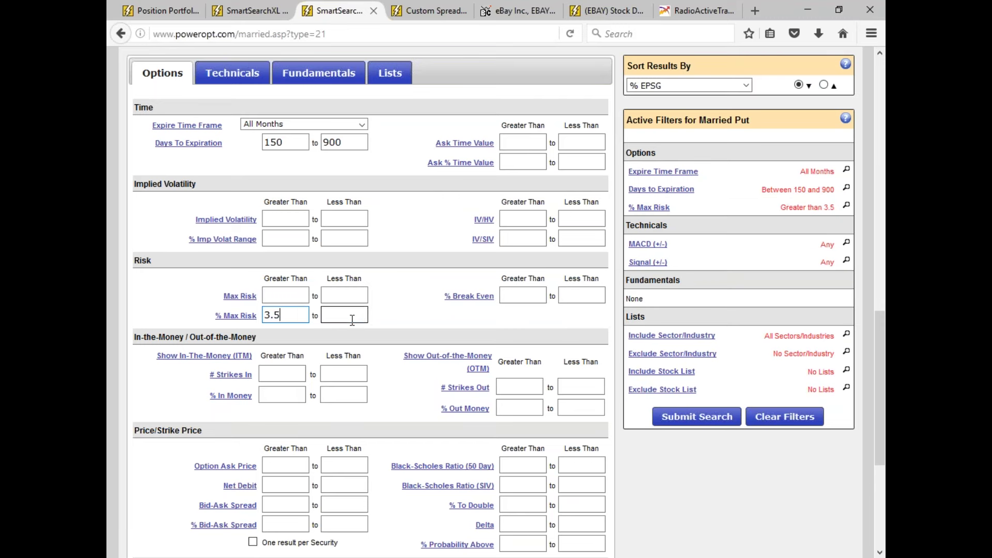
text(7.5)
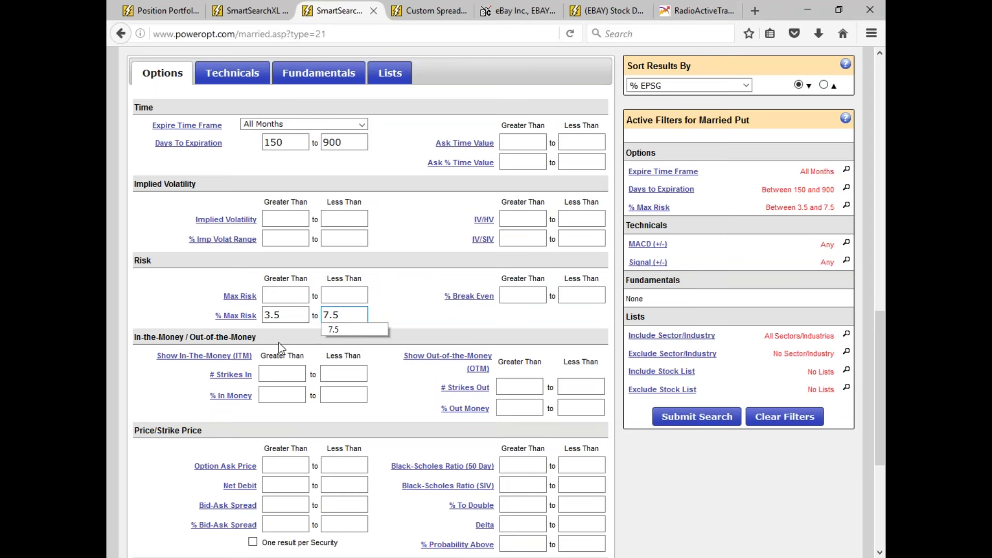
drag(282, 317, 237, 317)
click(282, 315)
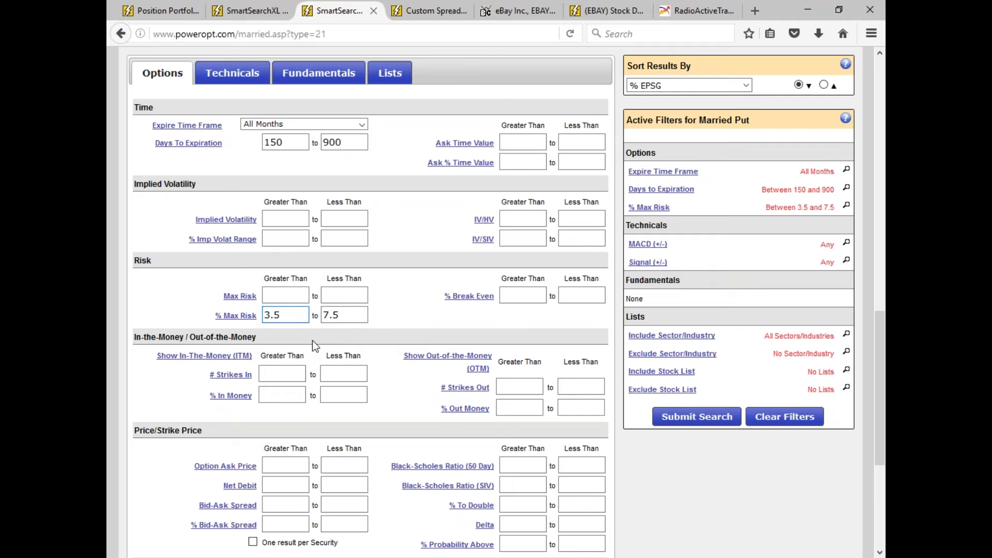
Limit % In Money to less than 15 and set Open Interest to greater than 5.
scroll(314, 346, down, 3)
click(338, 317)
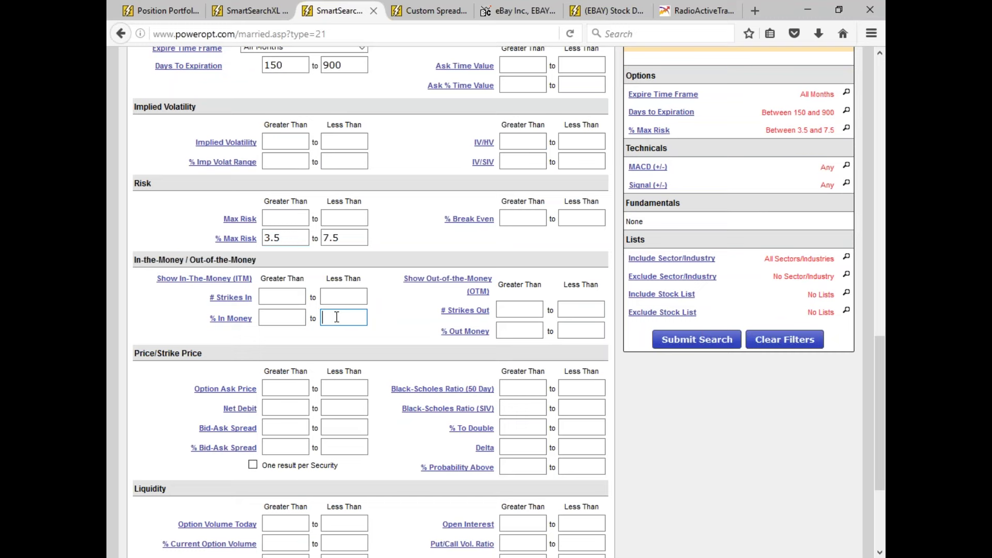
click(330, 316)
text(15)
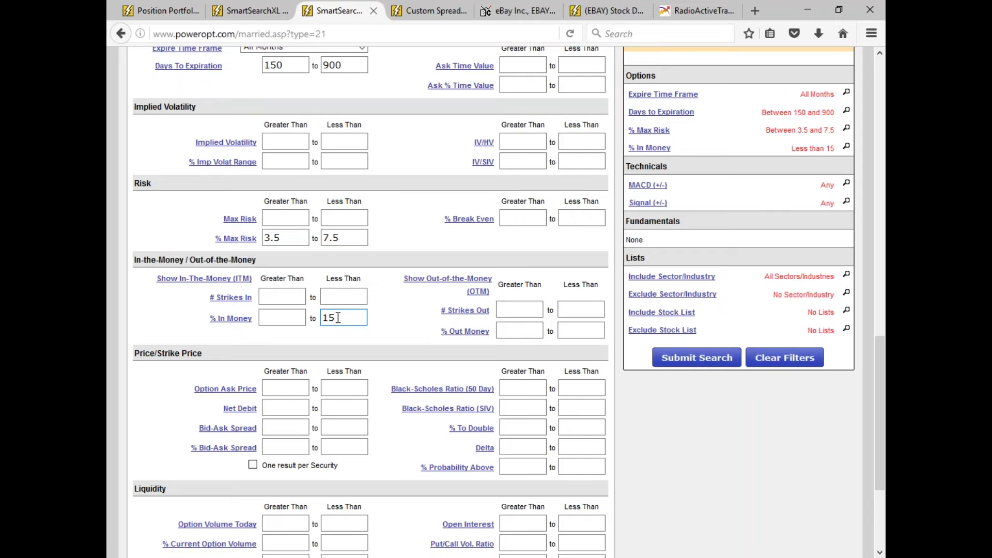
scroll(338, 317, down, 3)
click(534, 373)
text(5)
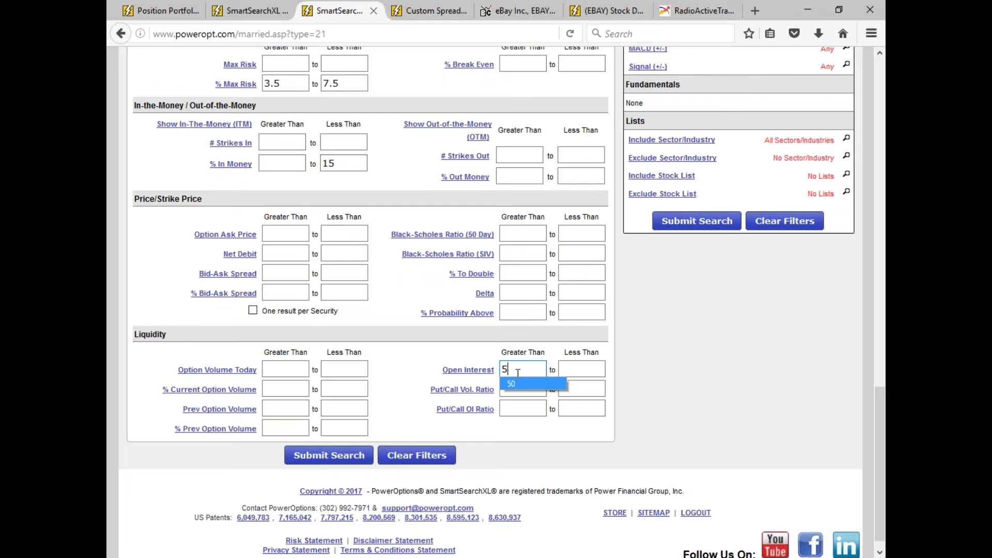
Review the values entered for the Days To Expiration, % Max Risk and % In Money filters.
scroll(394, 140, up, 3)
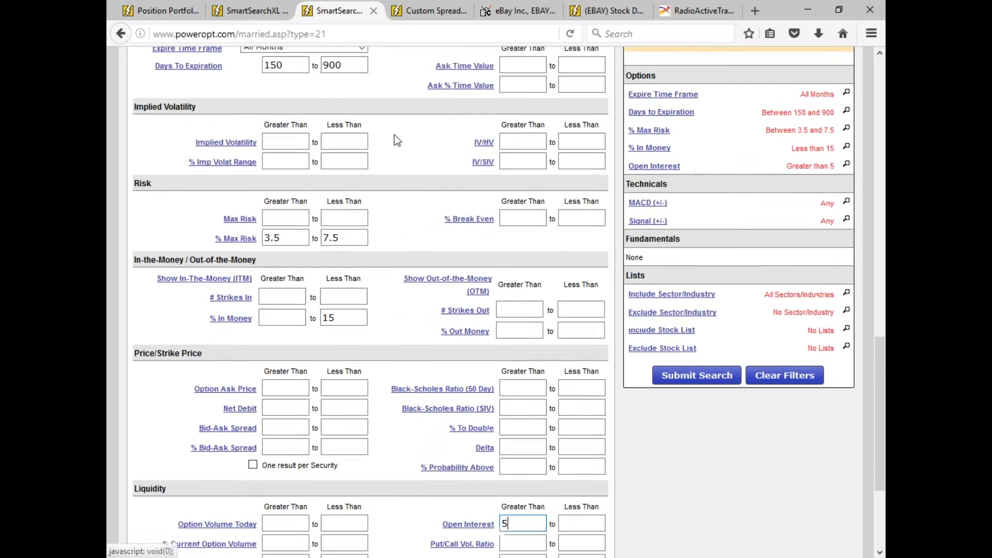
scroll(373, 107, up, 2)
click(265, 142)
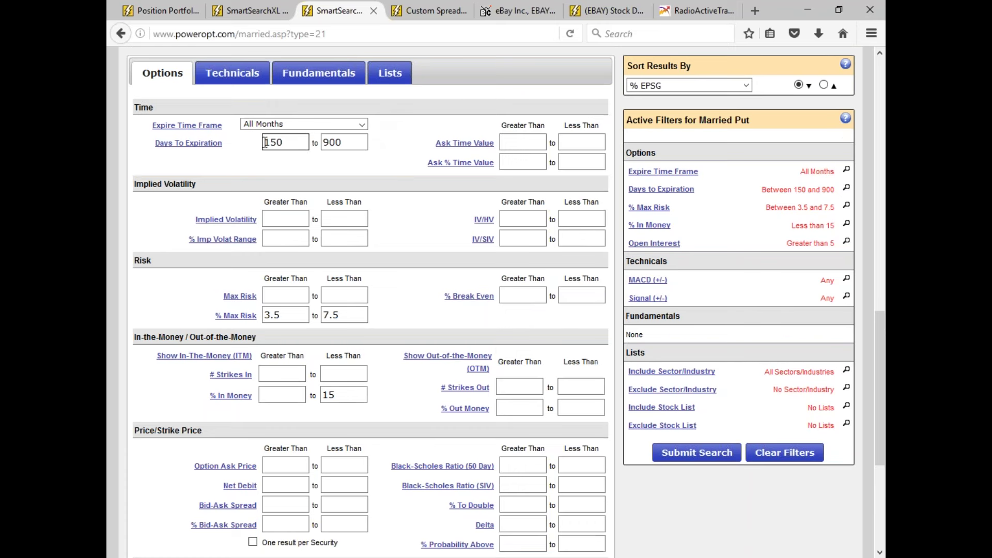
double_click(265, 142)
double_click(268, 313)
double_click(324, 394)
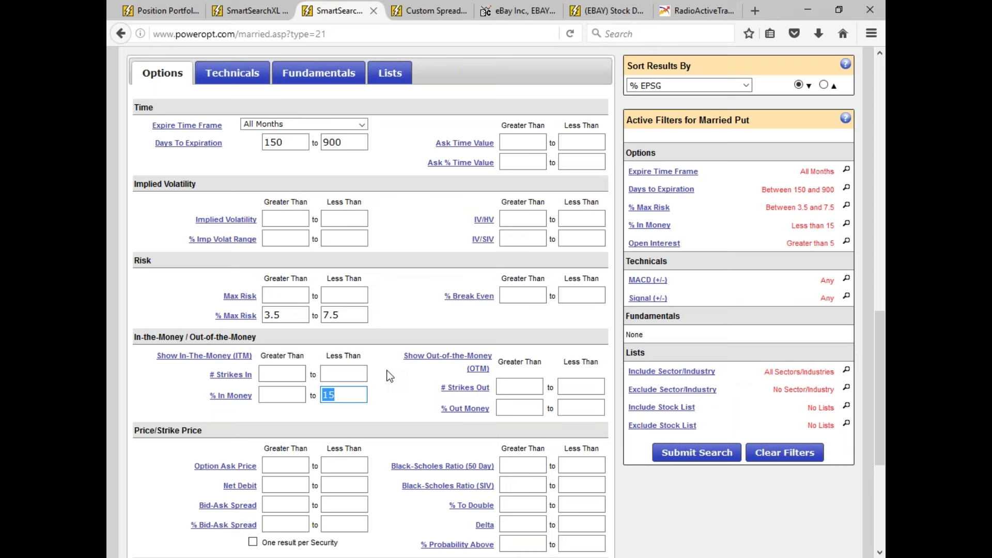
click(378, 414)
Include the Dow 30 Industrials stock list in the married put search and submit the search.
click(389, 72)
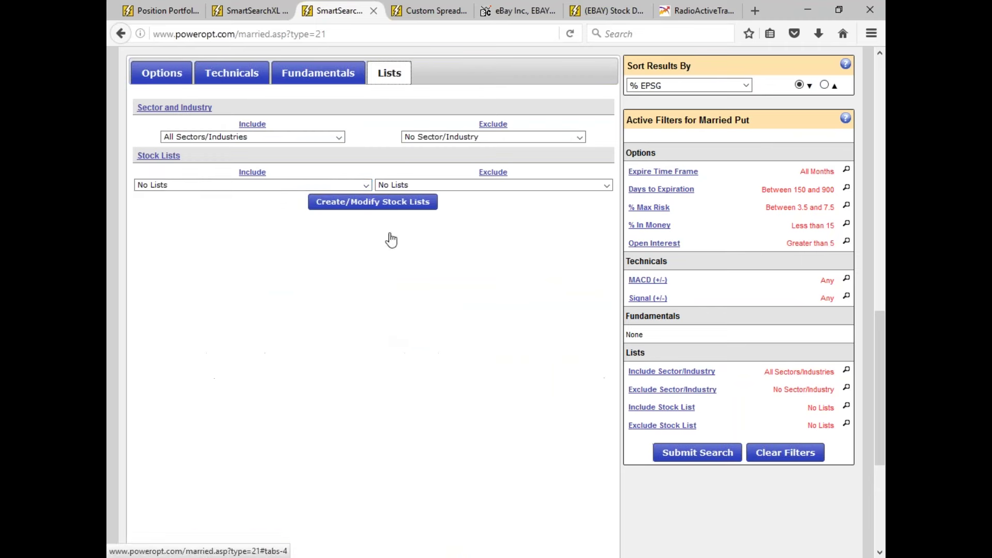
click(278, 185)
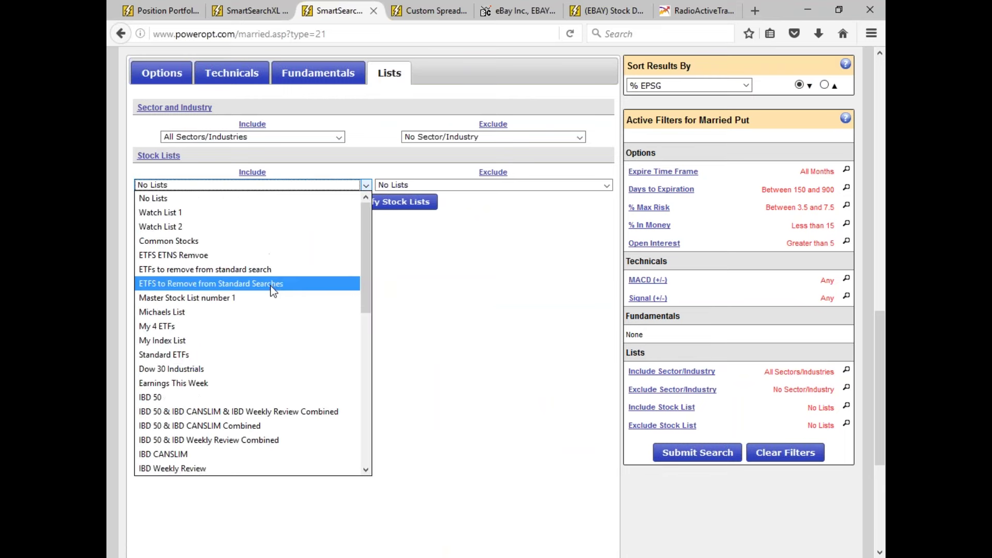
scroll(248, 282, down, 2)
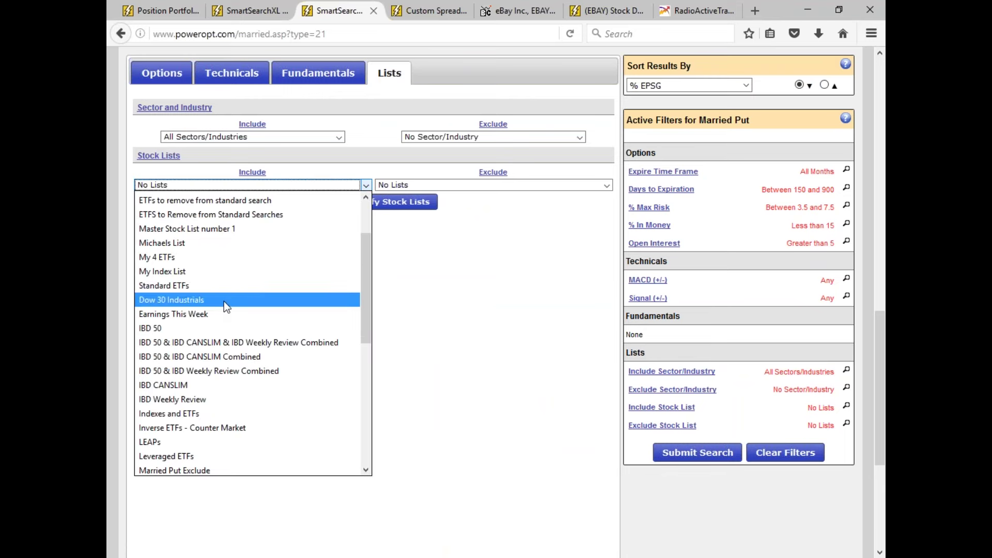
click(226, 300)
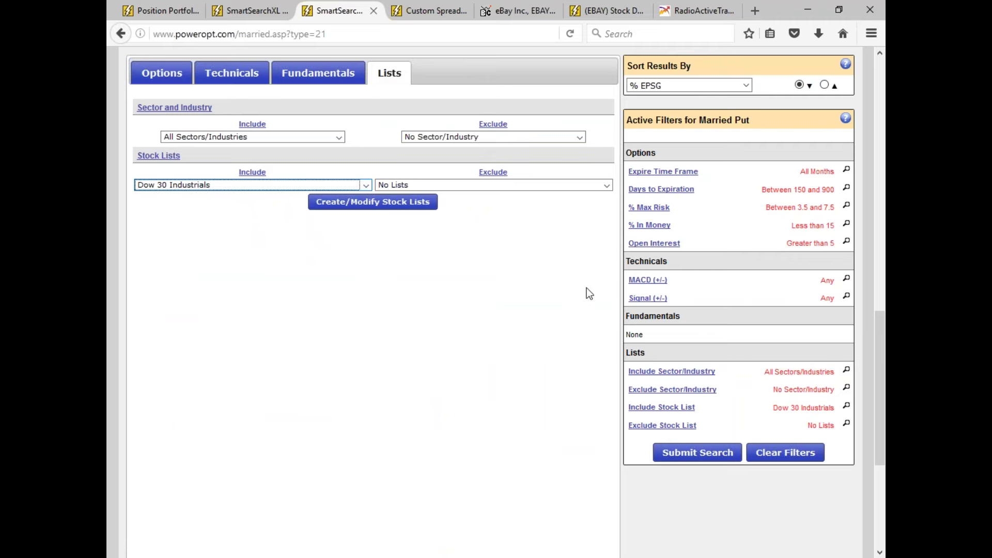
drag(755, 187, 835, 190)
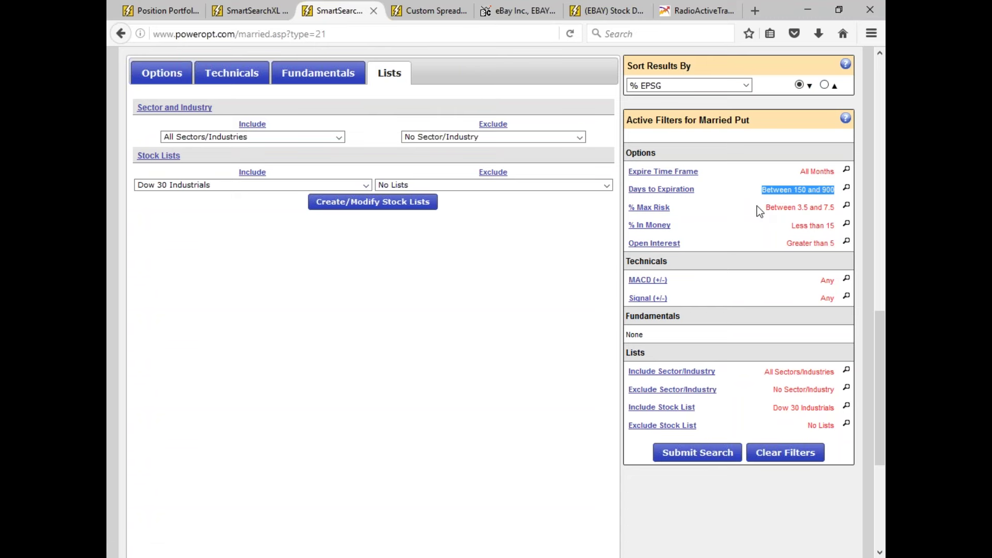
click(692, 460)
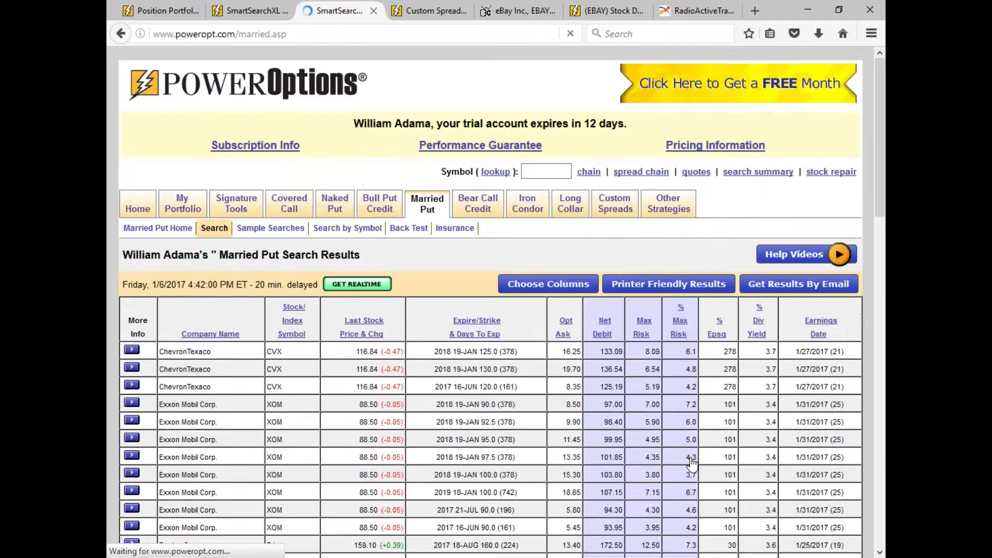
Look through the married put search results for the Dow 30 stocks.
scroll(612, 468, down, 4)
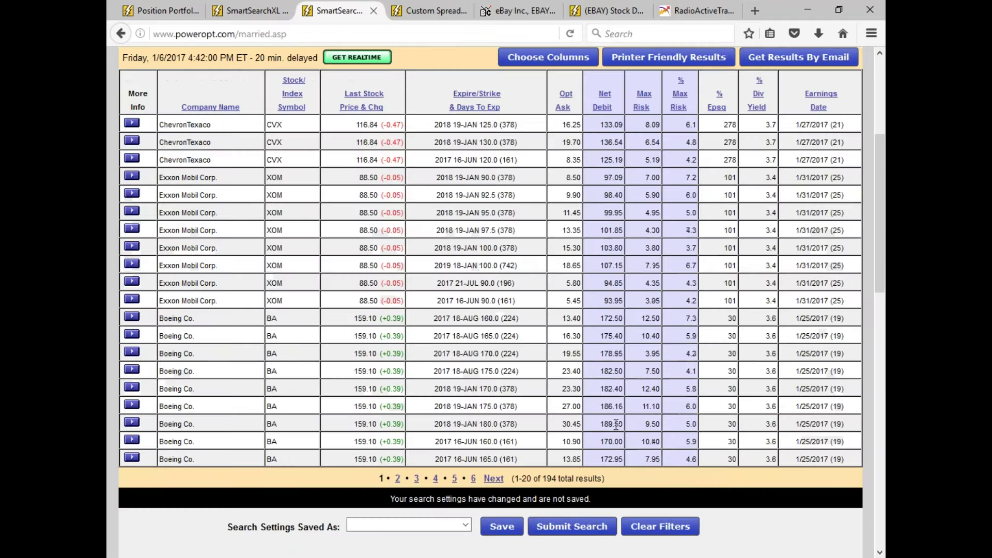
scroll(612, 467, down, 1)
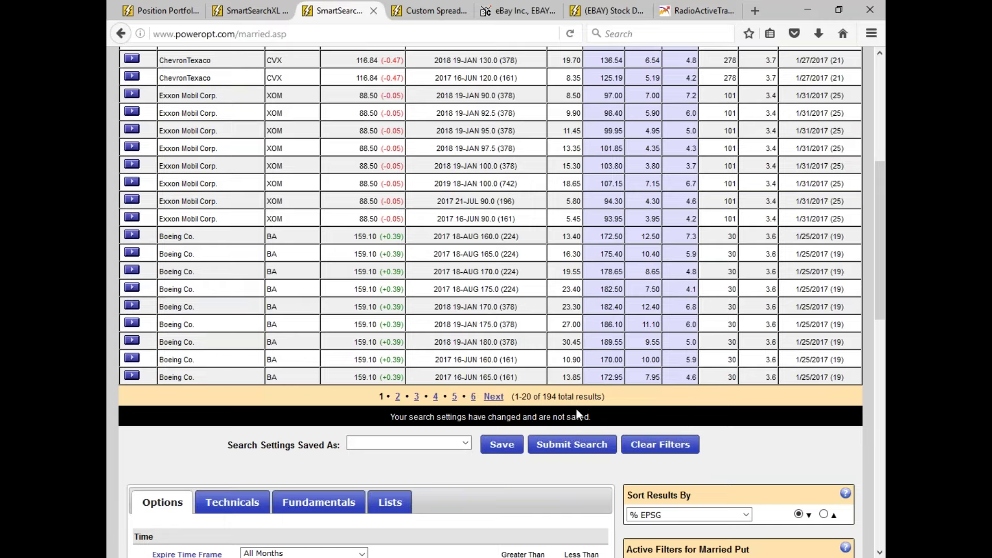
scroll(576, 407, up, 3)
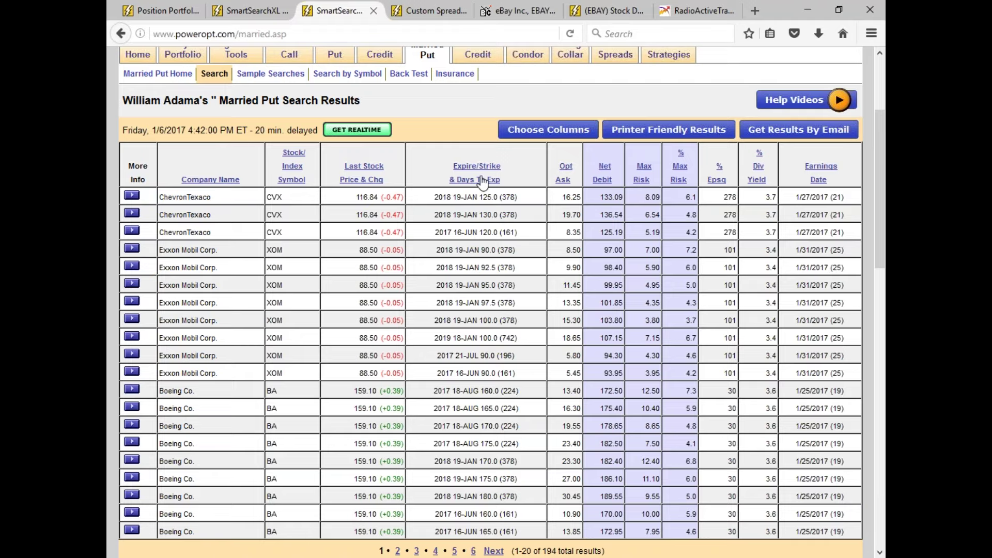
scroll(619, 155, down, 2)
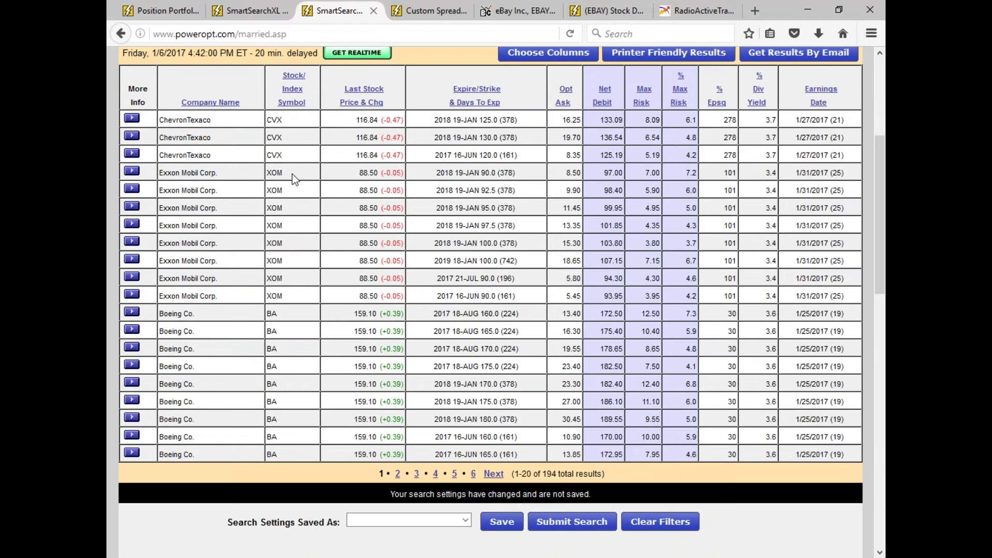
scroll(294, 278, down, 2)
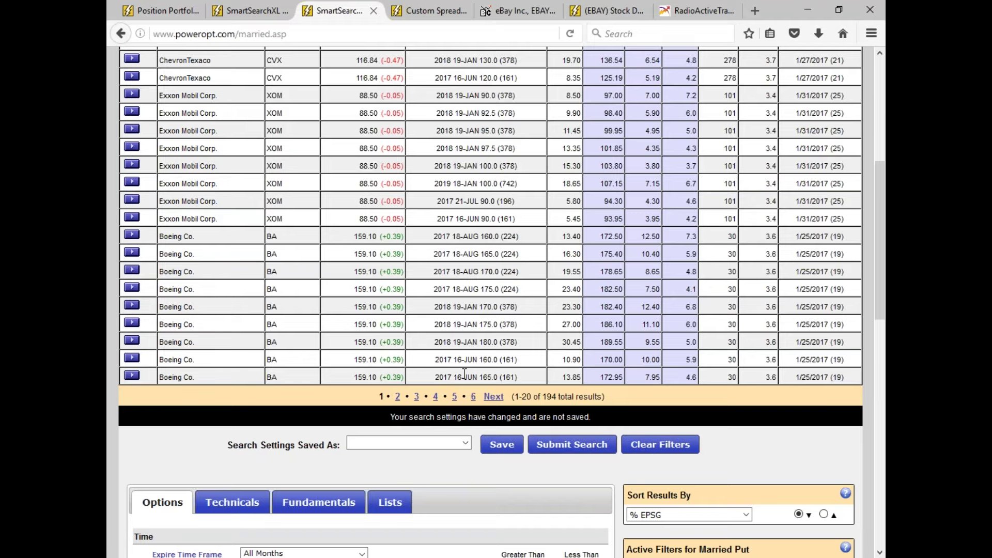
Set the % Max Risk filter from 3.0 to 6 and rerun the search.
scroll(464, 373, down, 7)
scroll(350, 309, down, 2)
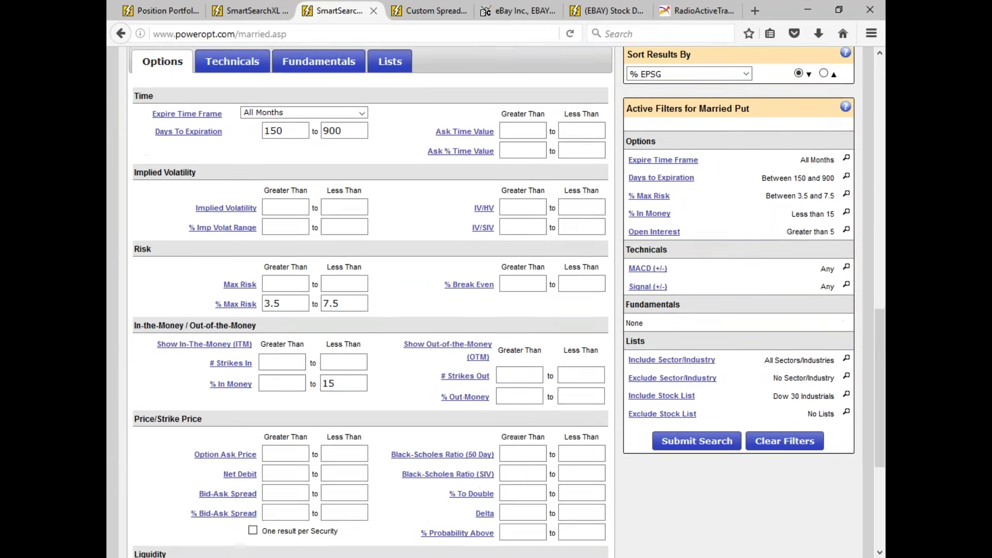
click(350, 281)
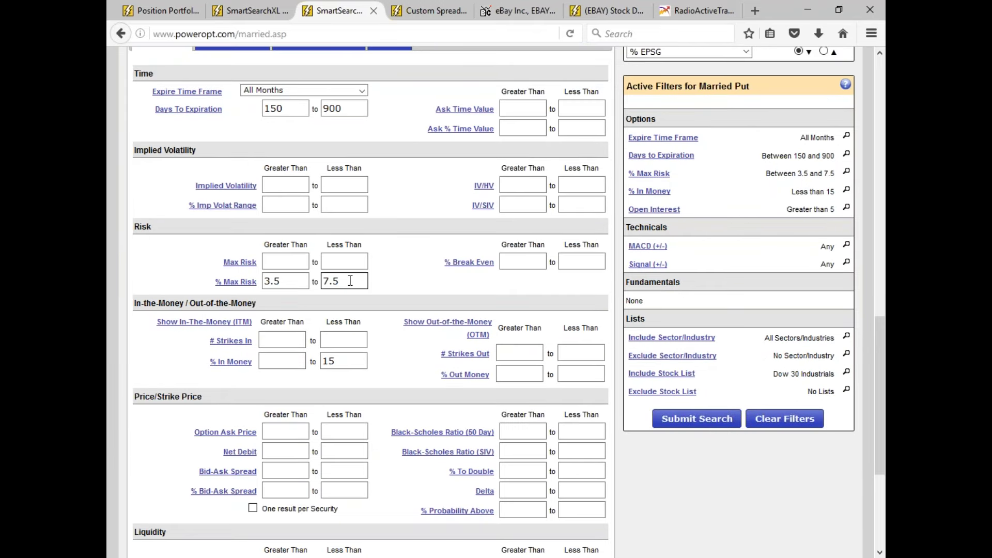
click(304, 282)
drag(279, 280, 260, 279)
key(BackSpace)
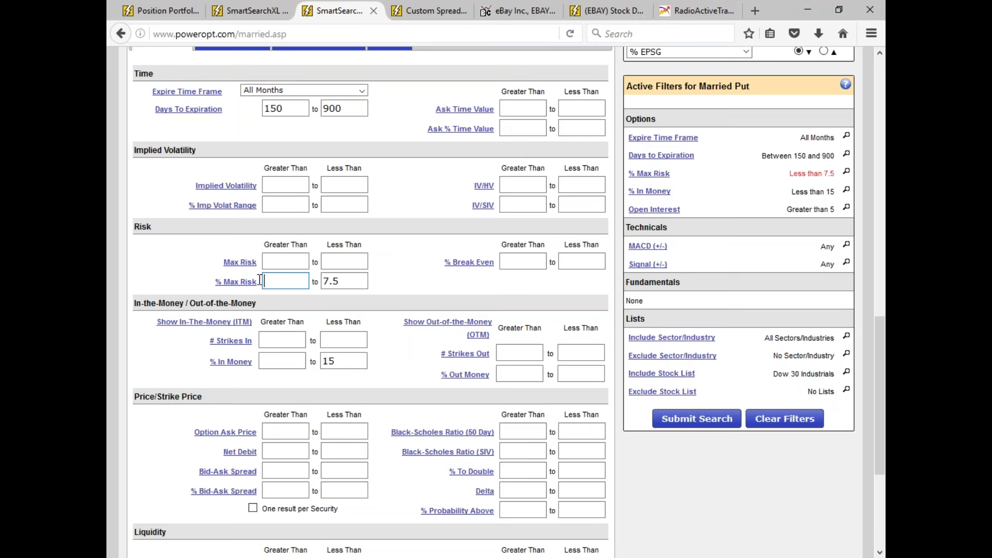
text(3.0)
key(Tab)
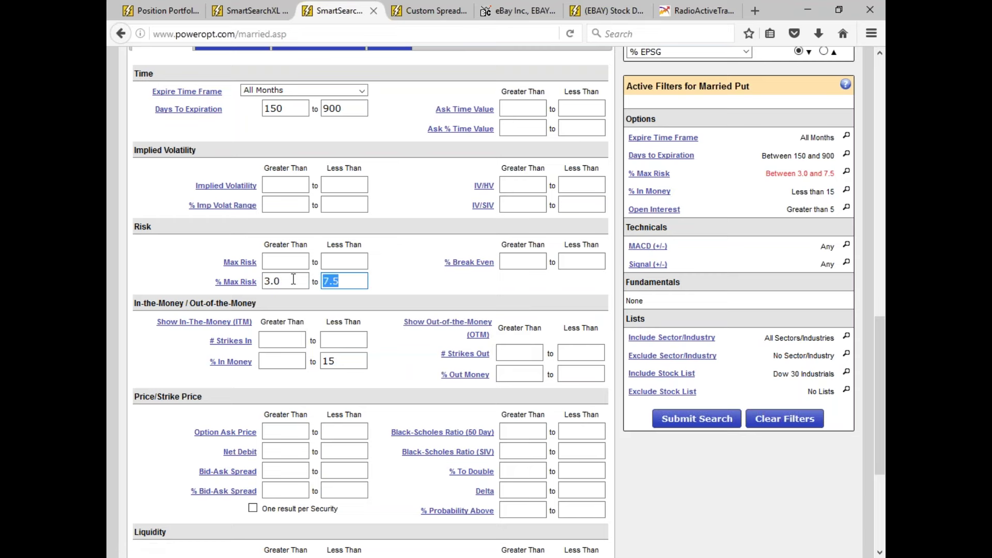
key(BackSpace)
text(6)
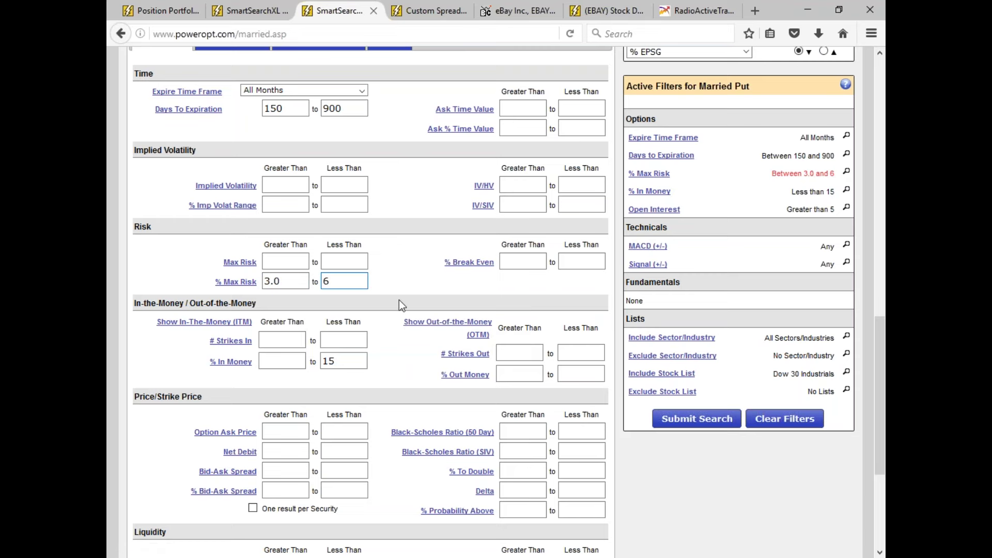
click(685, 423)
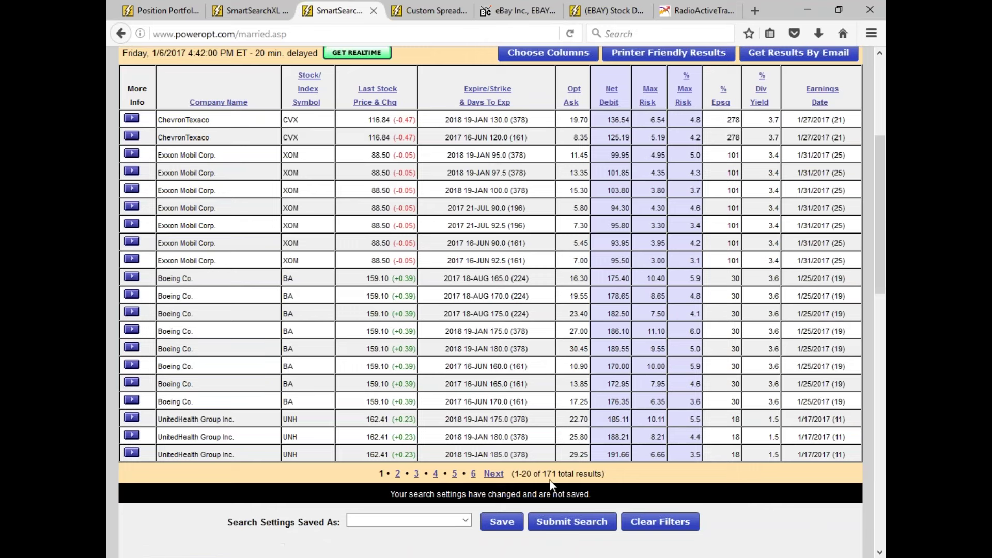
Limit % In Money to less than 10 and submit the married put search again.
drag(543, 473, 559, 474)
drag(489, 137, 535, 142)
scroll(545, 204, down, 8)
click(349, 436)
key(BackSpace)
key(BackSpace)
text(10)
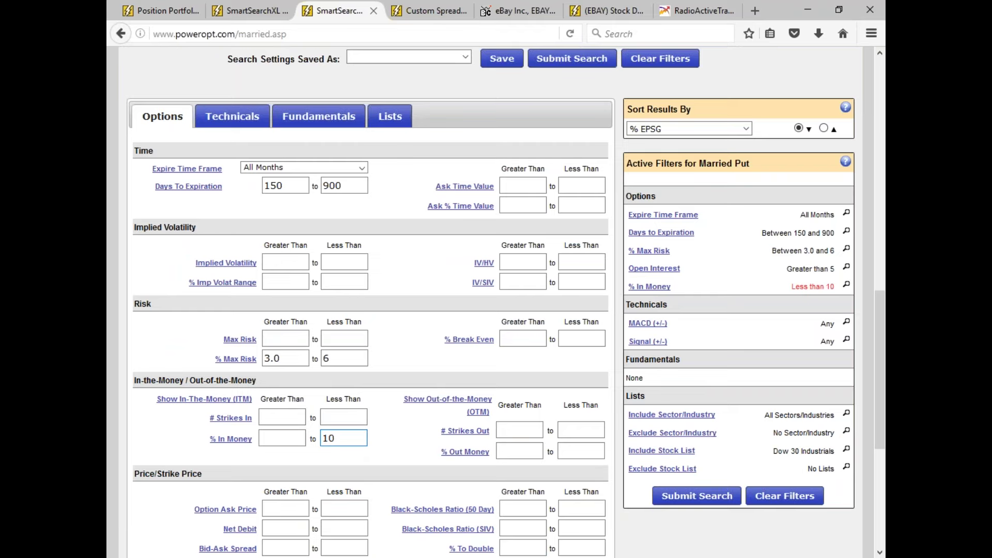
click(713, 493)
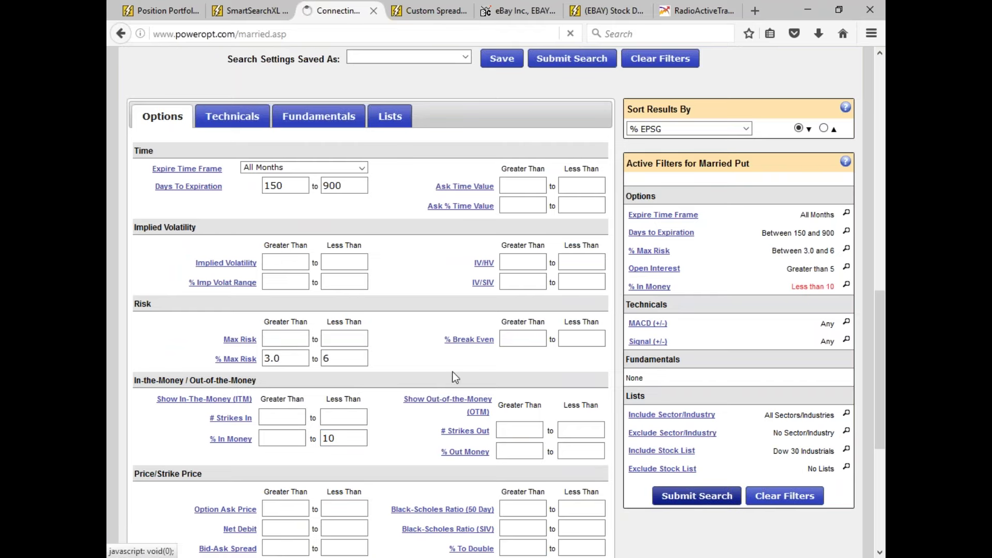
Clear the Days To Expiration range, set Expire Time Frame to Jan 2018 Leaps and rerun the search.
scroll(417, 242, down, 6)
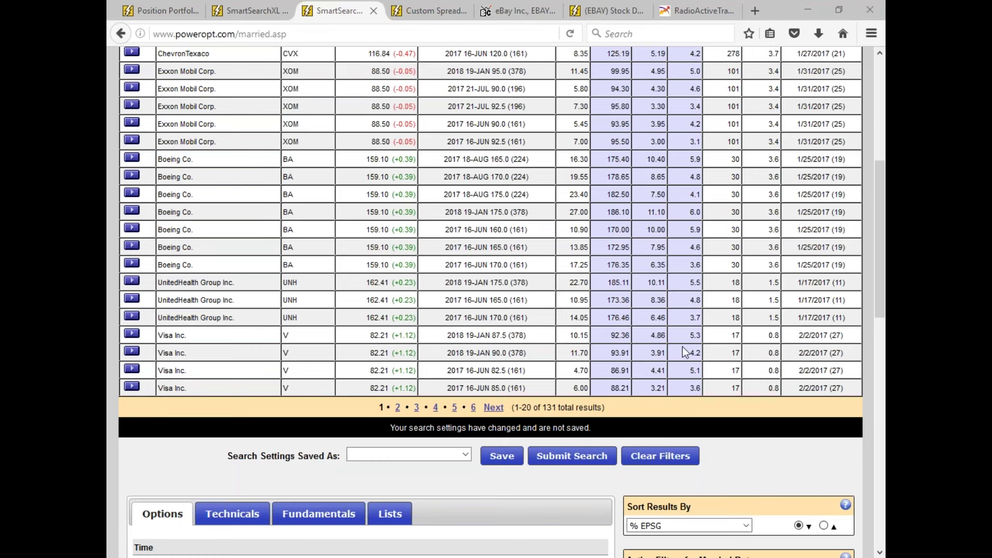
scroll(364, 457, down, 5)
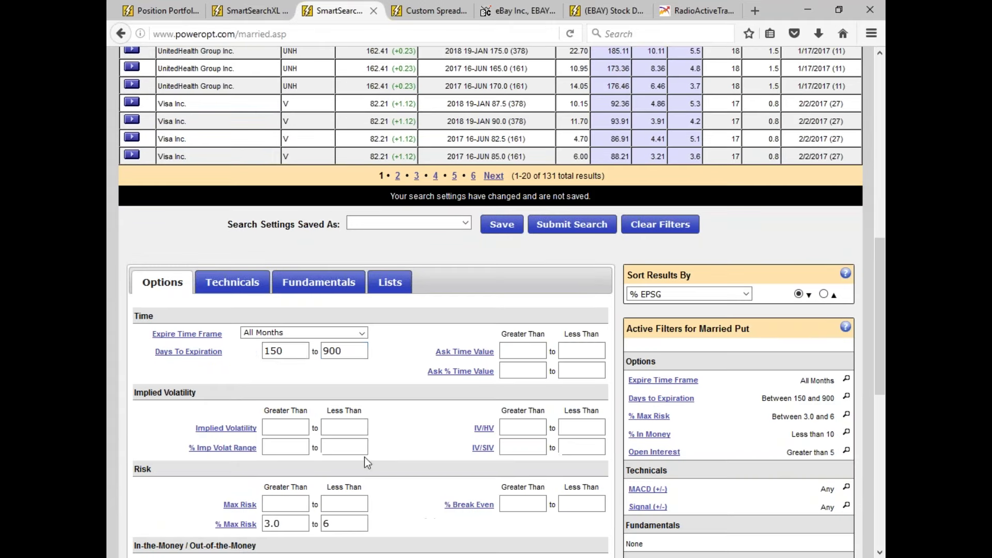
click(344, 351)
drag(343, 351, 302, 353)
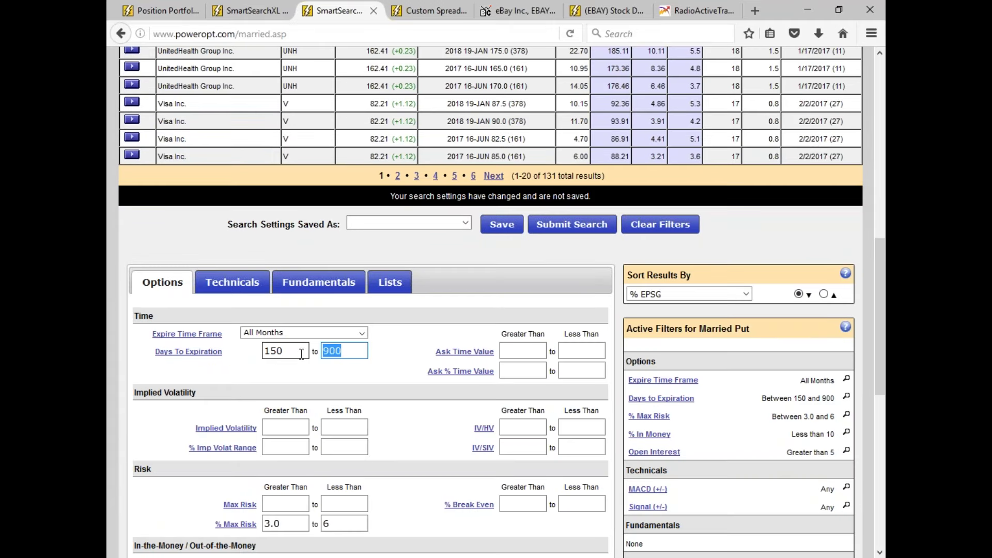
key(BackSpace)
double_click(302, 353)
key(BackSpace)
click(330, 334)
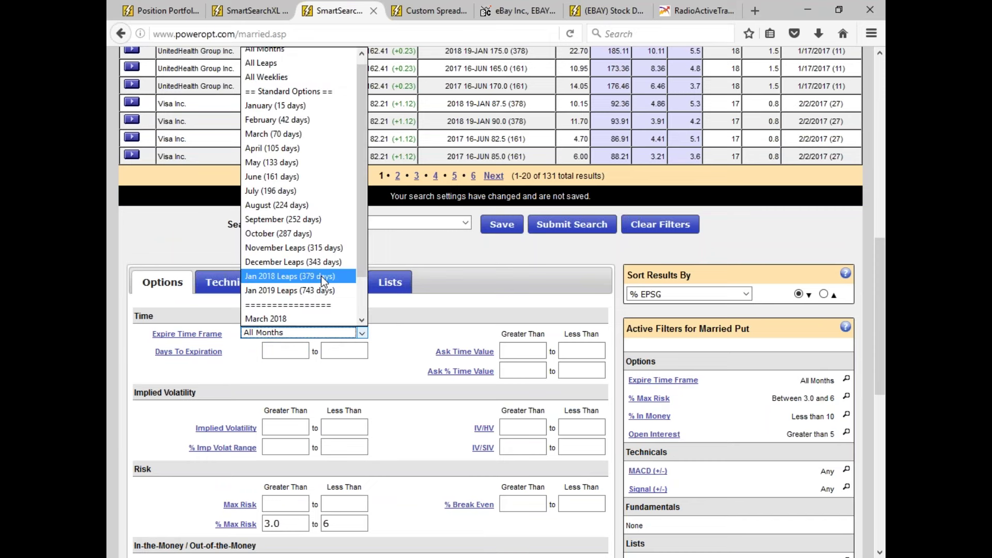
click(323, 276)
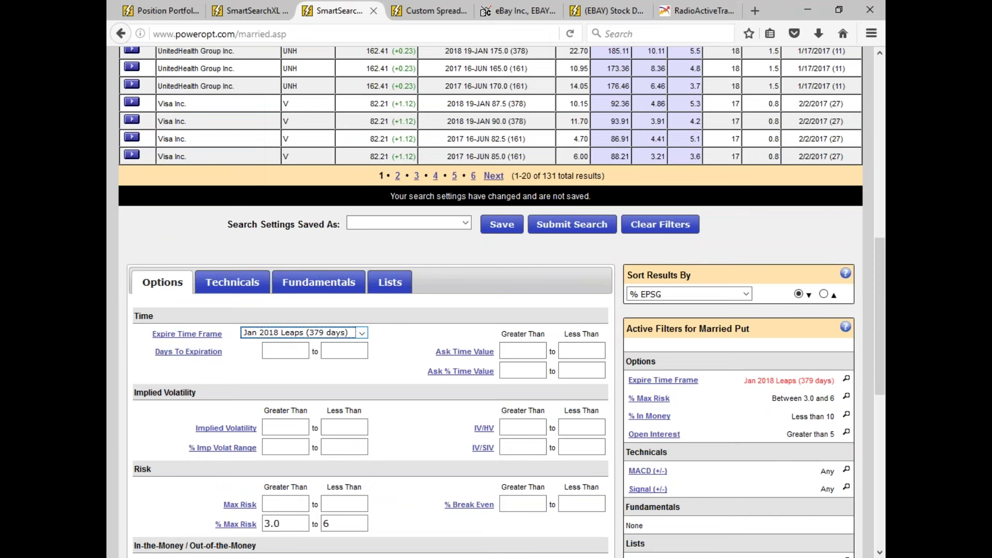
click(569, 226)
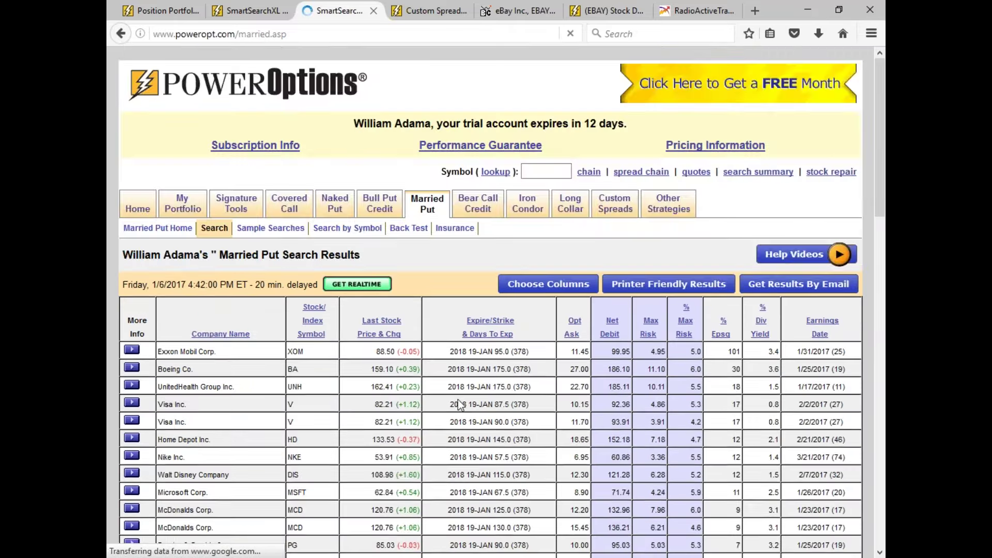
Examine the January 2018 results, including the total number of results and the % Max Risk column.
scroll(457, 399, down, 5)
drag(507, 473, 587, 503)
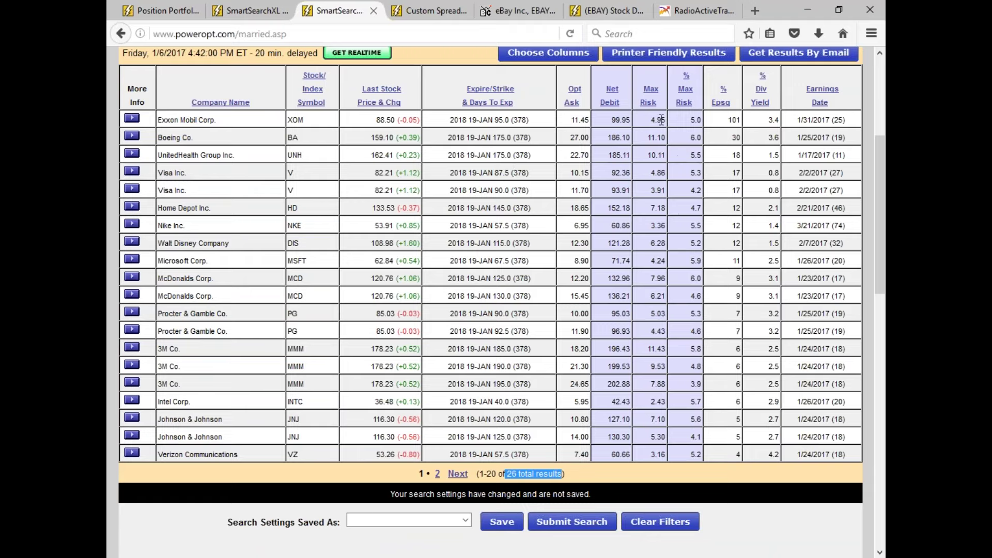
double_click(695, 138)
scroll(668, 246, down, 3)
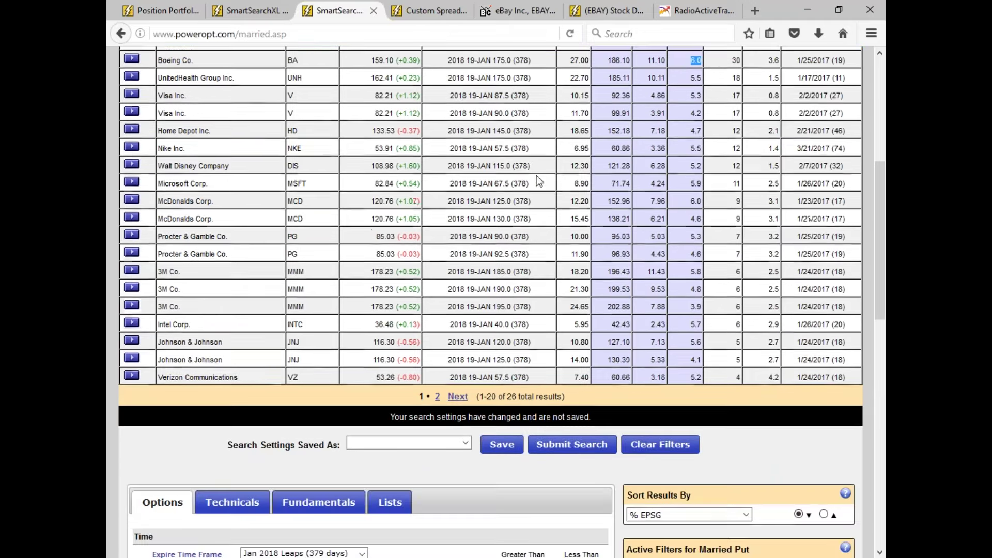
Set Expire Time Frame to All Months and Days To Expiration from 150 to 400, and rerun the search.
scroll(544, 277, down, 9)
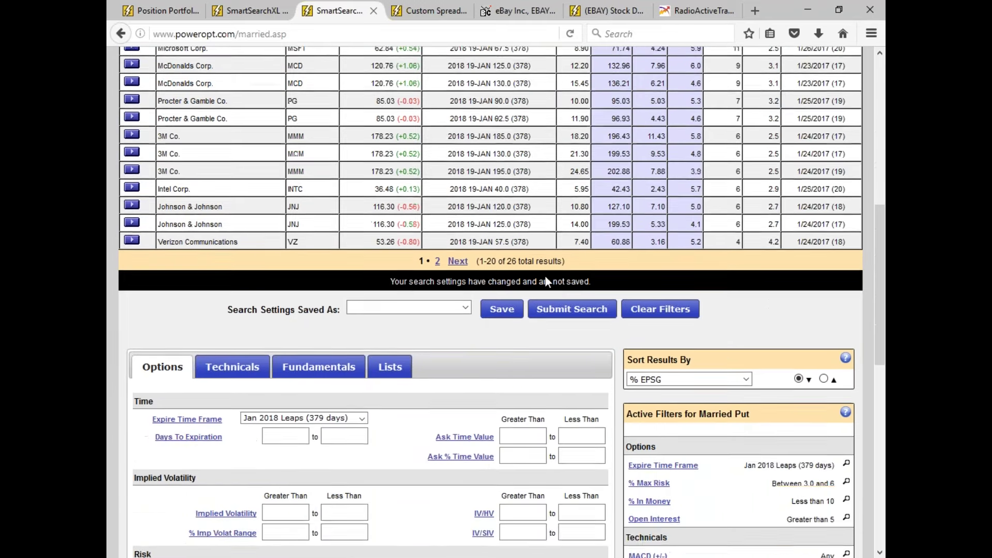
scroll(544, 277, down, 2)
click(345, 246)
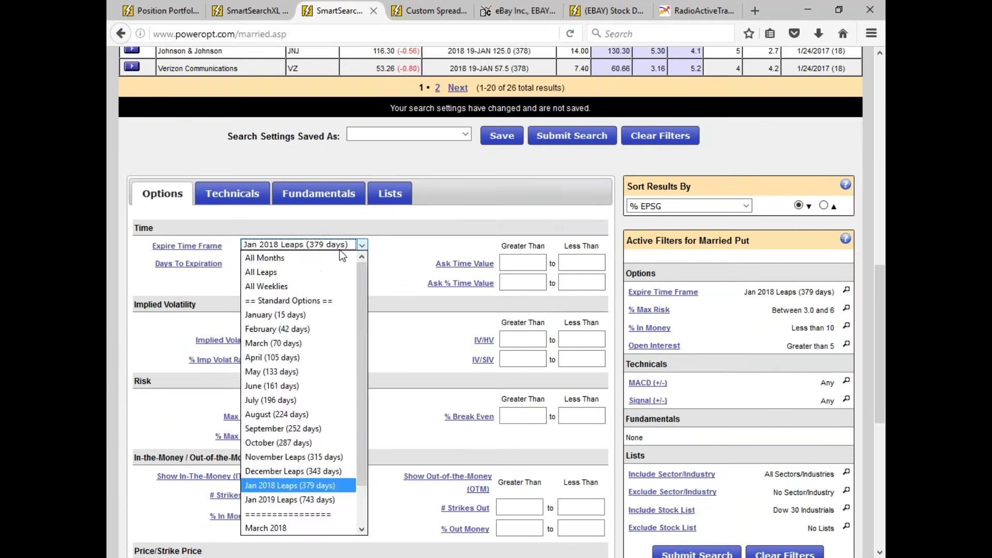
click(281, 263)
click(286, 261)
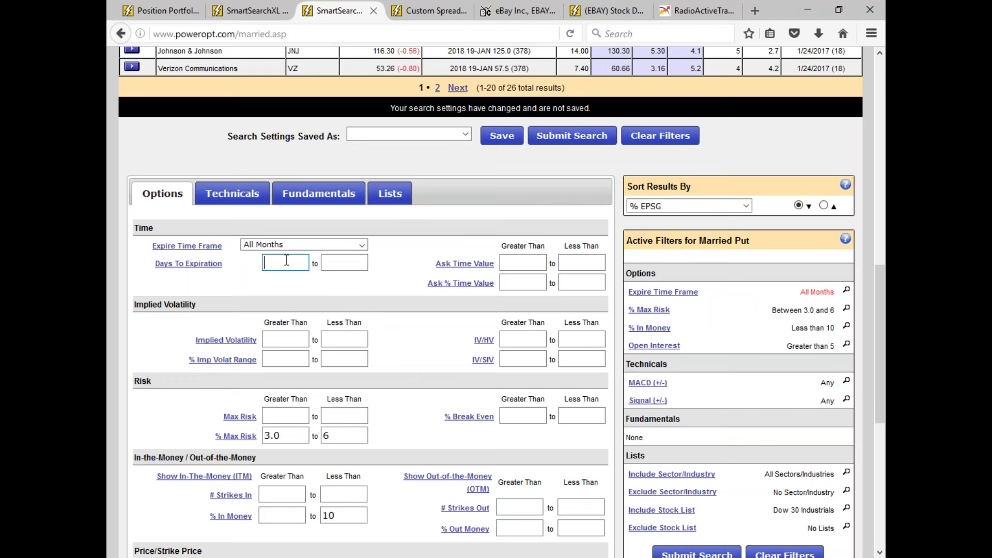
text(150)
click(327, 263)
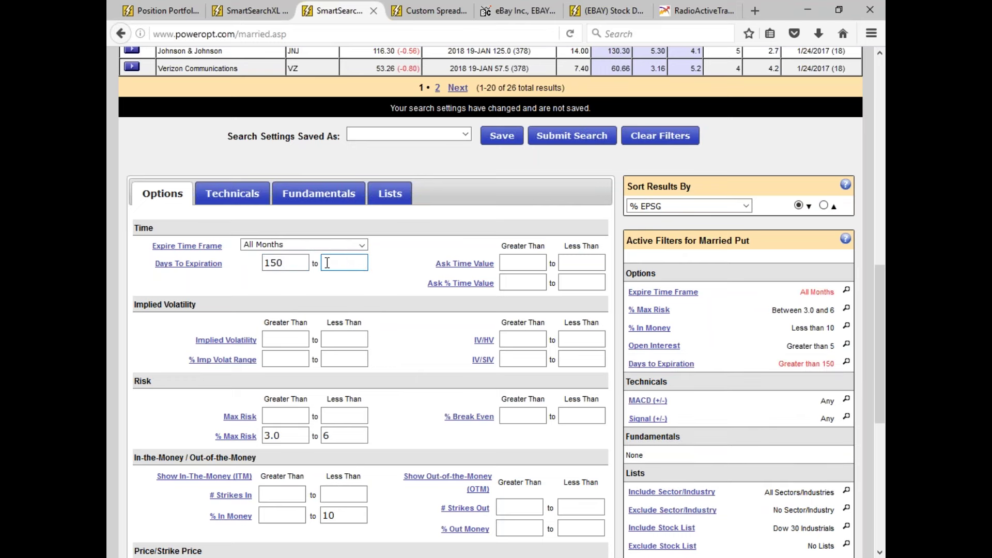
text(400)
click(564, 144)
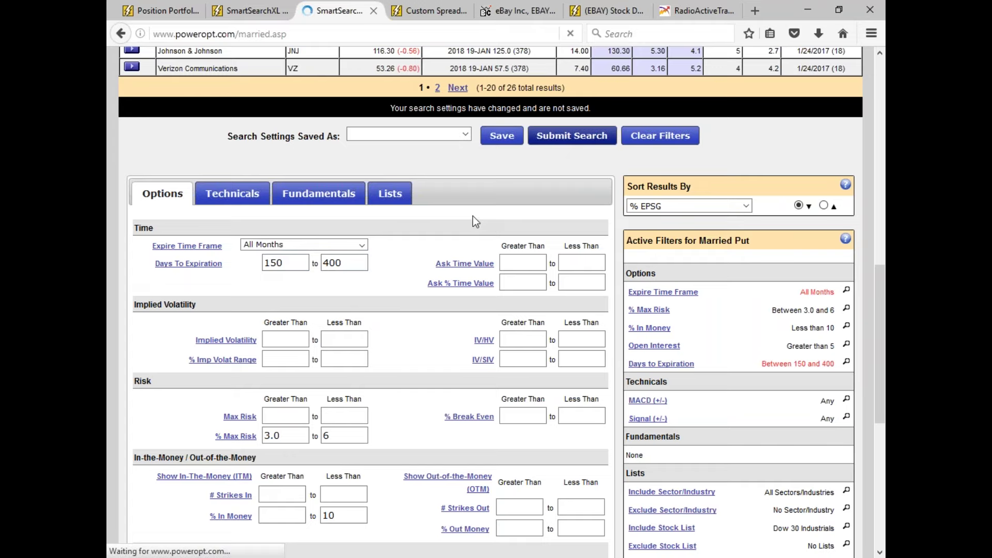
Examine the all-months married put results, including Boeing's January 2018 days to expiration and the last stock prices.
scroll(472, 216, down, 4)
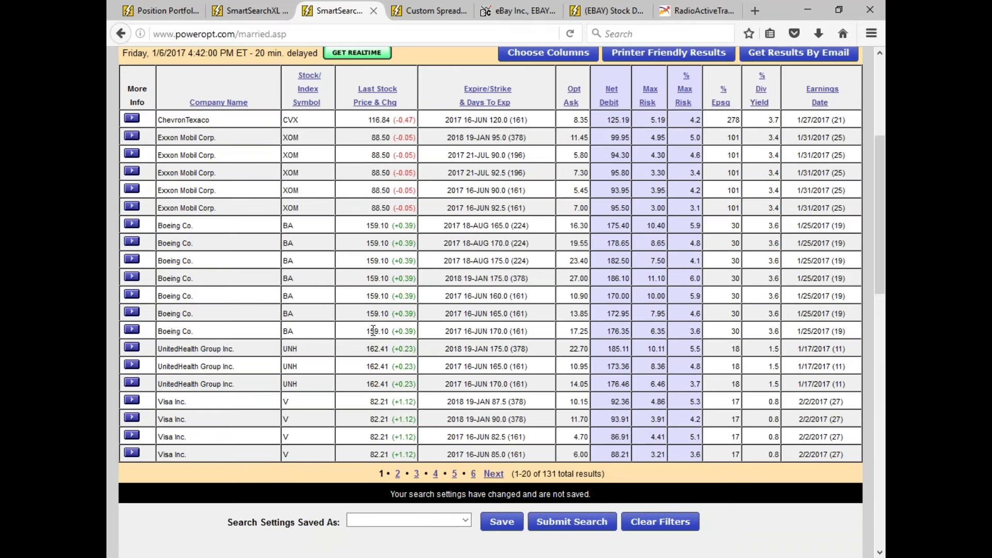
drag(512, 279, 528, 279)
scroll(551, 303, down, 3)
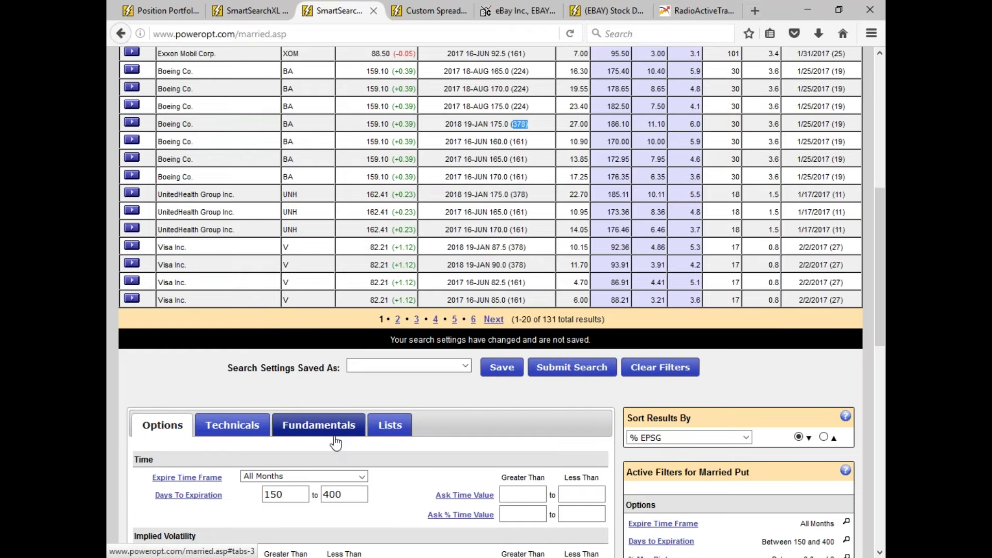
scroll(336, 443, down, 3)
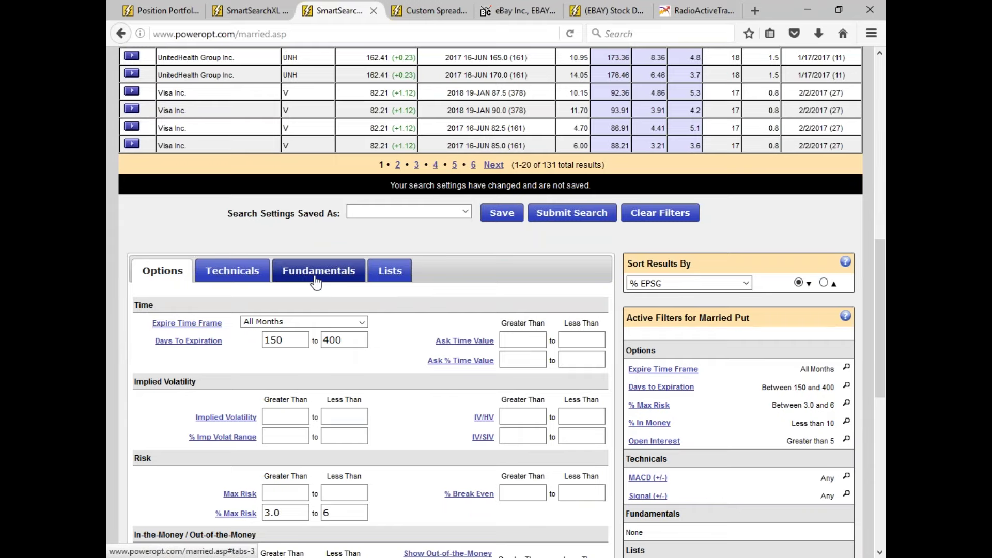
scroll(316, 283, up, 6)
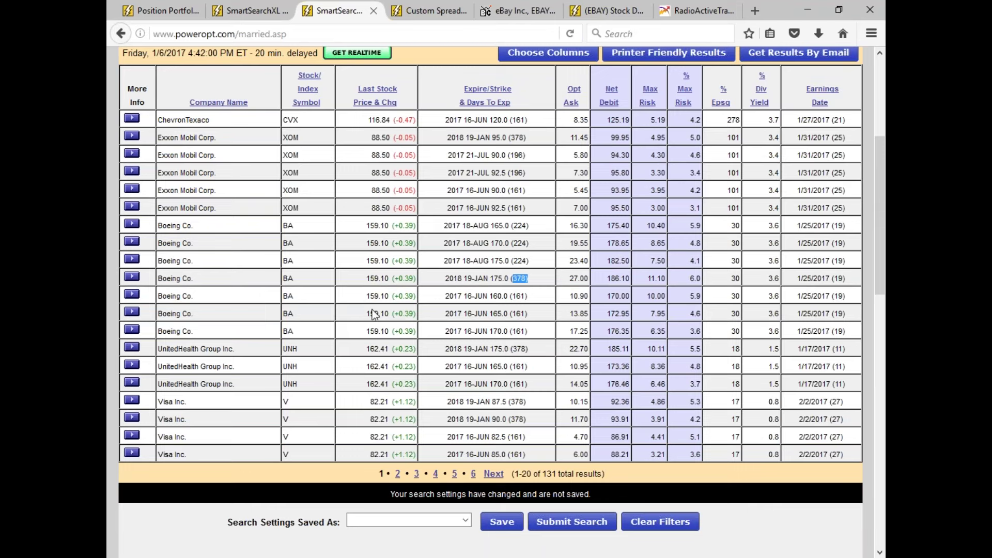
drag(367, 376, 380, 374)
double_click(380, 366)
double_click(370, 313)
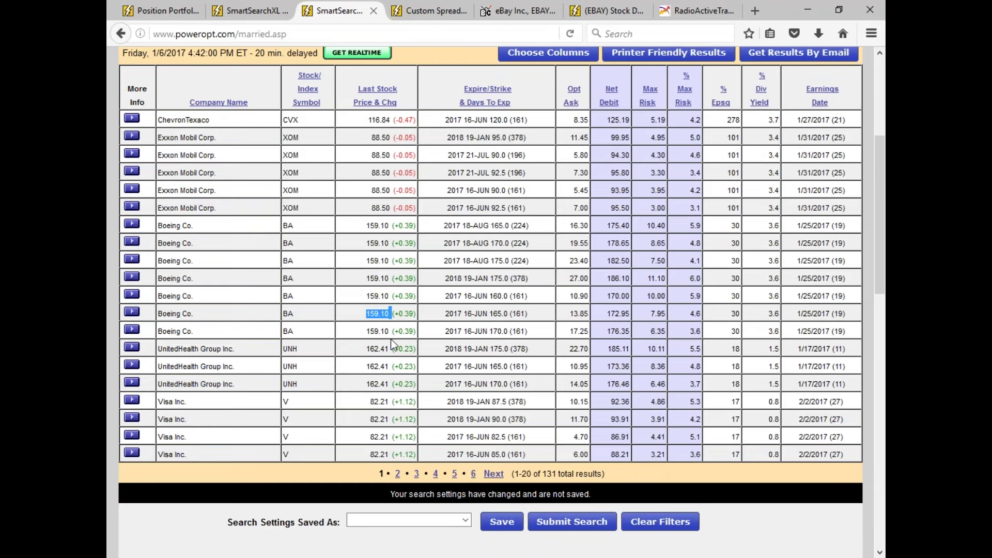
Restrict Stock Price in the fundamental filters to between 5 and 85, and submit the married put search again.
scroll(390, 339, down, 7)
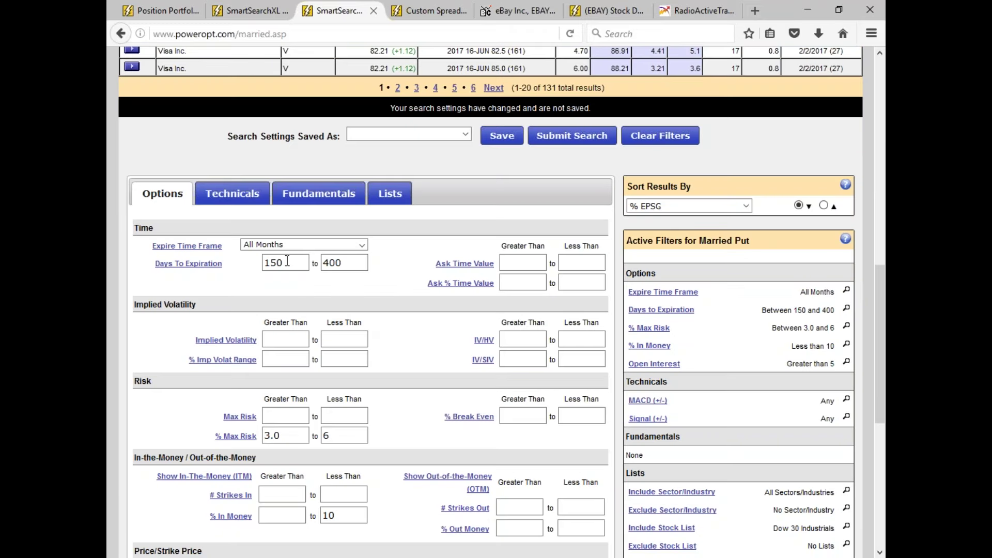
click(319, 193)
click(304, 259)
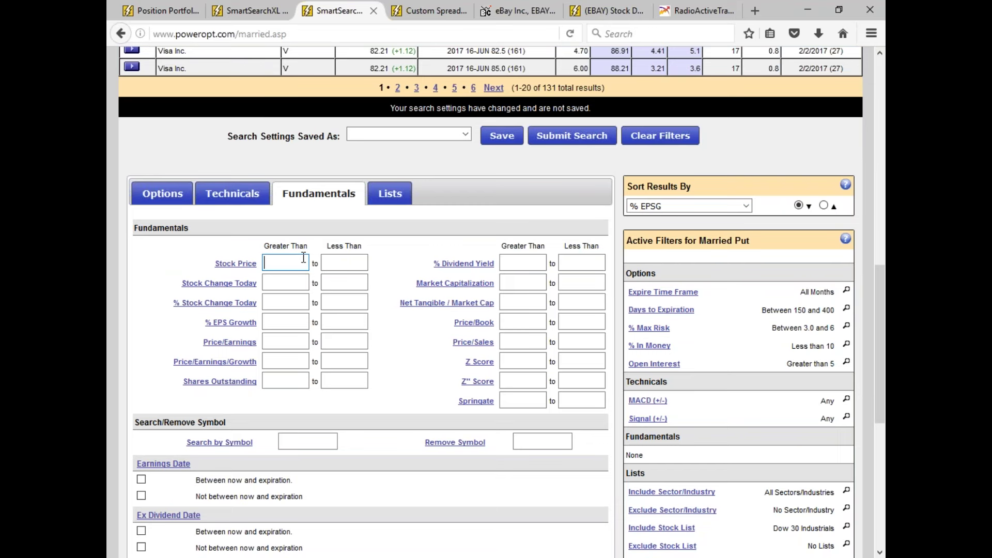
text(5)
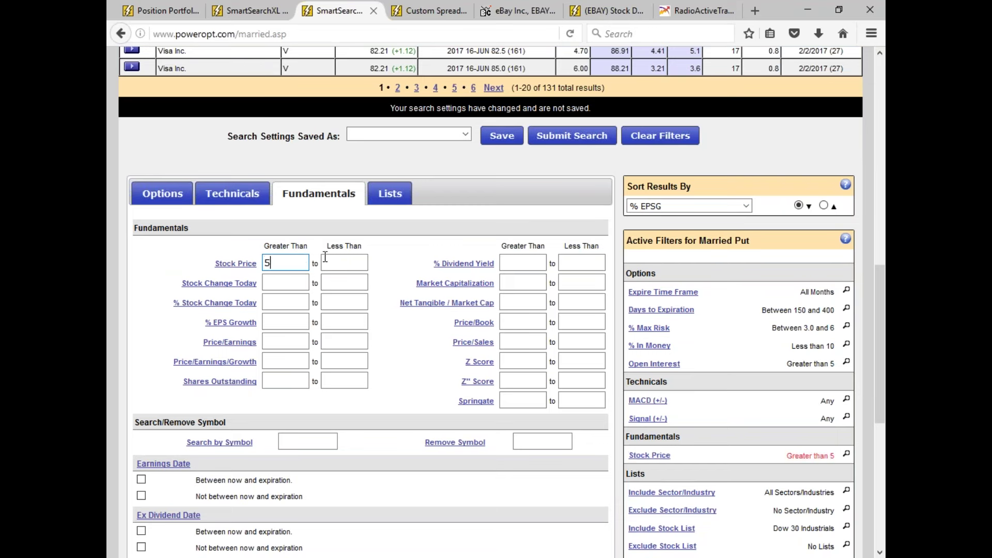
click(340, 262)
text(85)
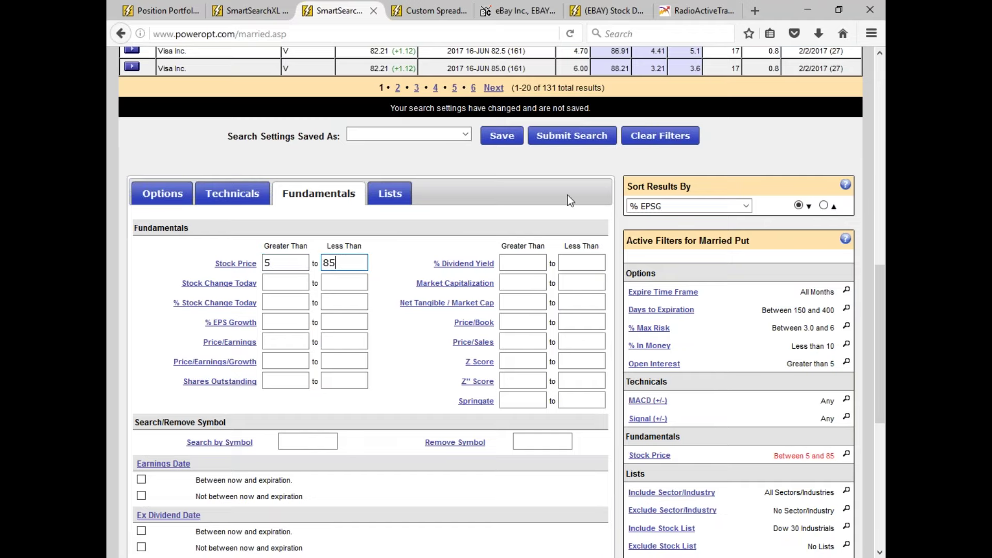
click(573, 140)
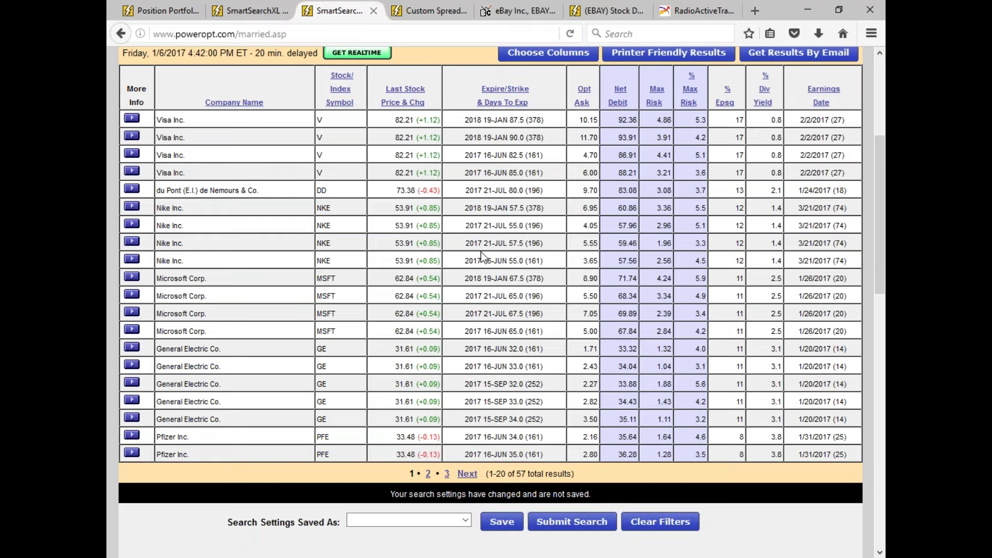
Require % EPS Growth greater than 5 in the fundamental filters and rerun the search.
scroll(480, 252, down, 9)
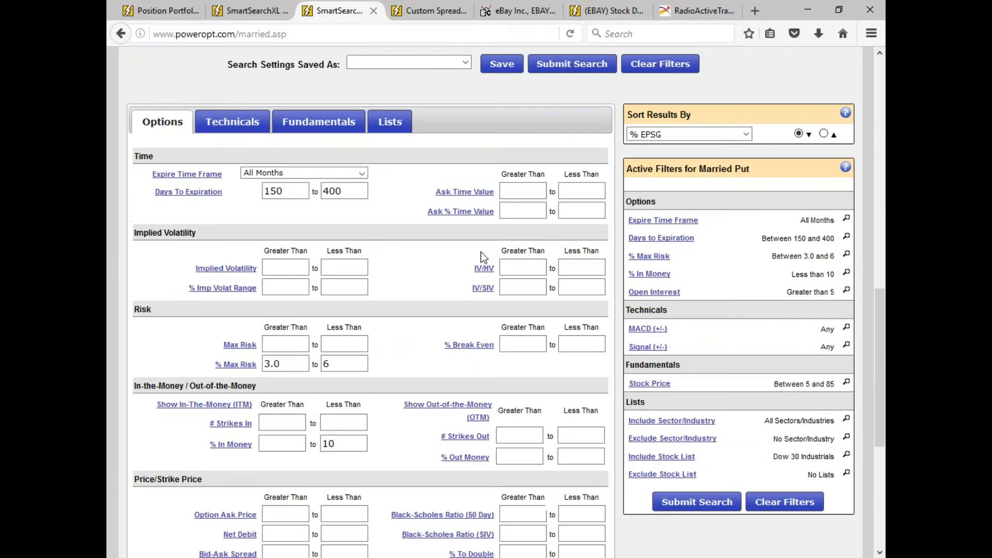
click(327, 124)
scroll(373, 224, down, 3)
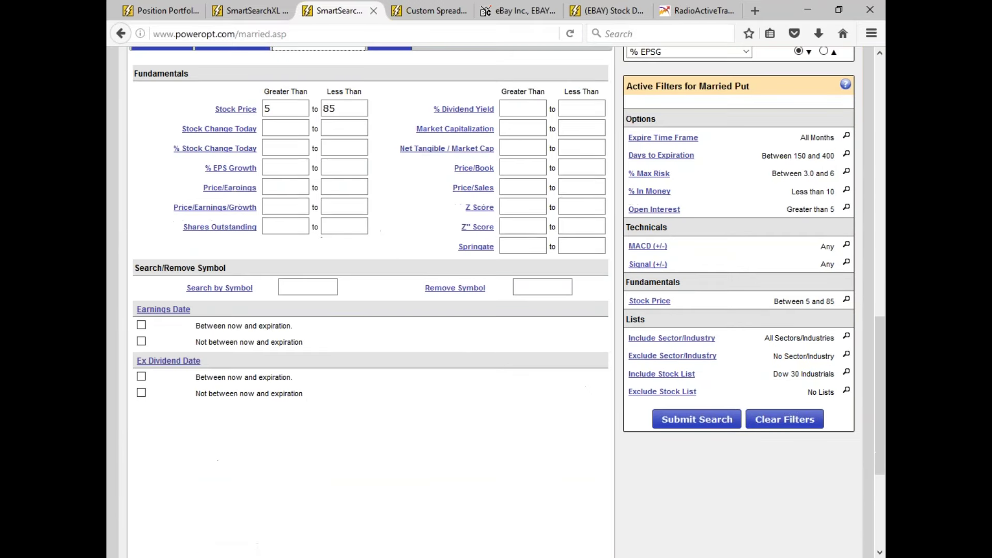
click(284, 165)
text(5)
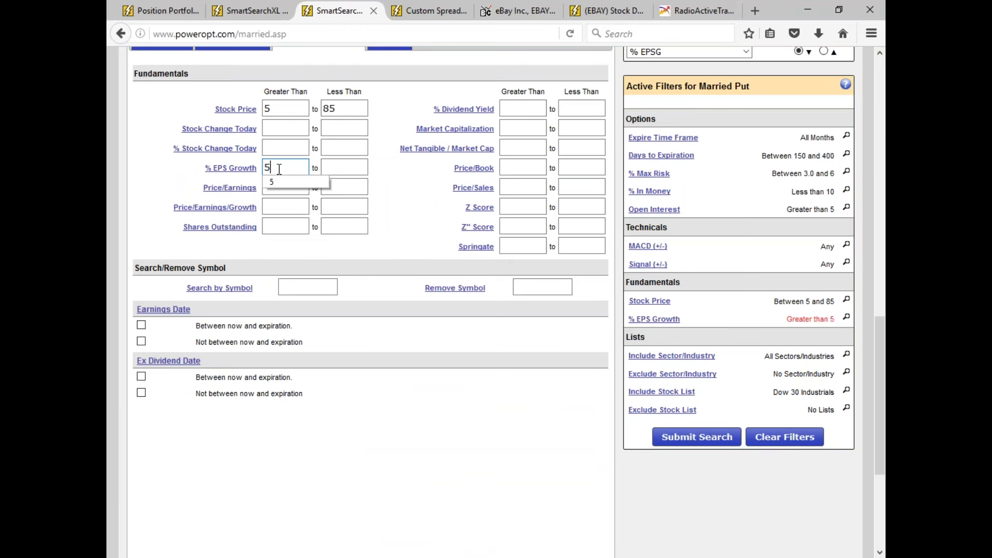
key(Down)
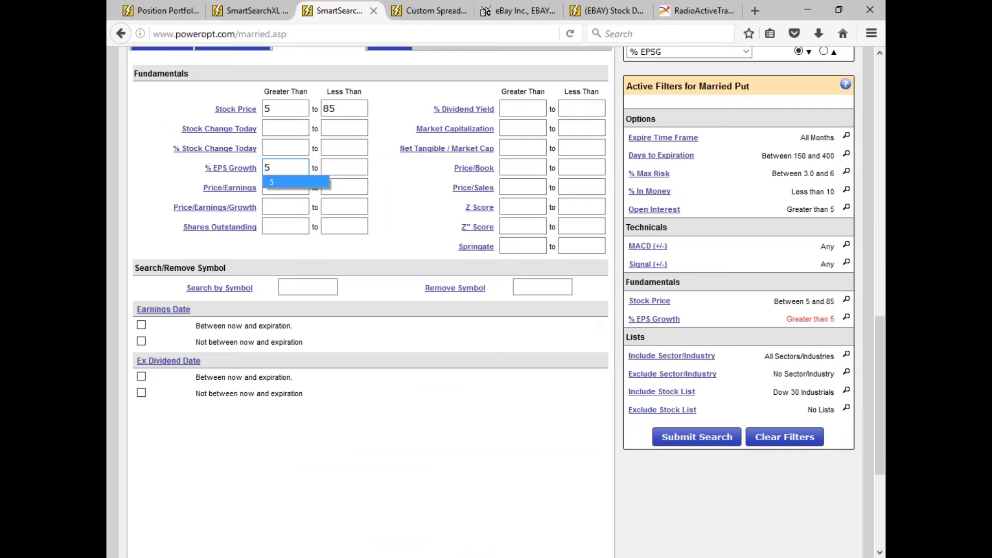
click(694, 435)
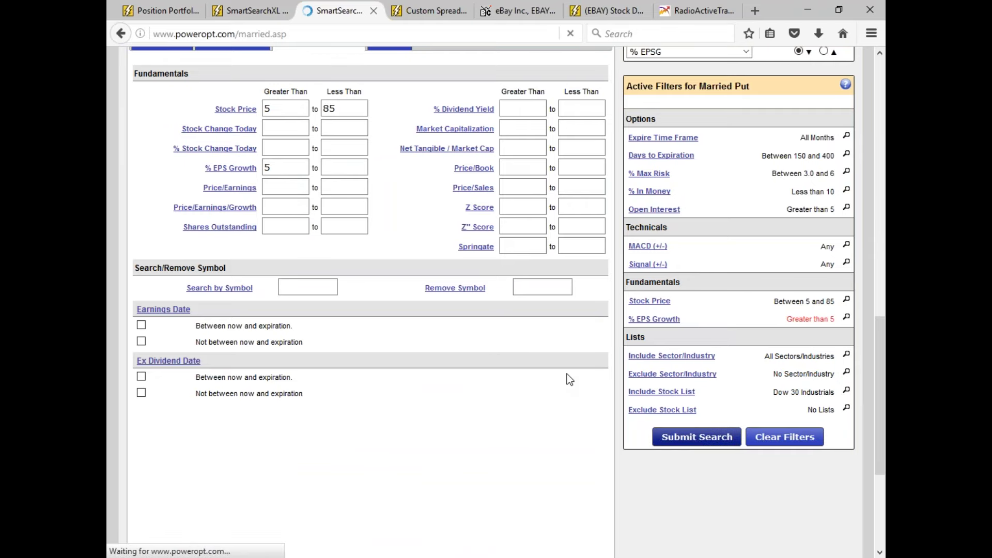
Look through the first and second pages of the search results.
scroll(568, 380, down, 5)
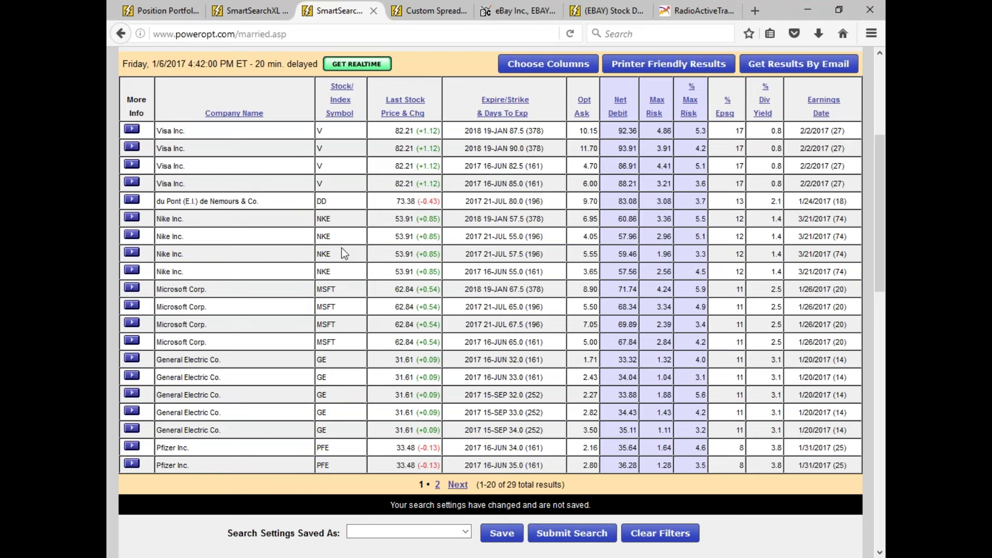
click(437, 485)
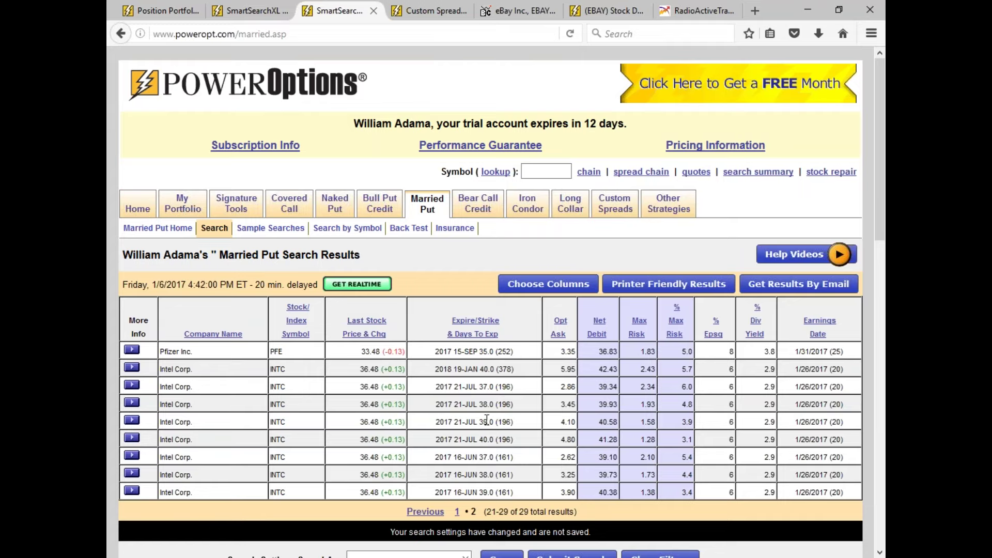
scroll(485, 437, down, 3)
scroll(486, 436, down, 3)
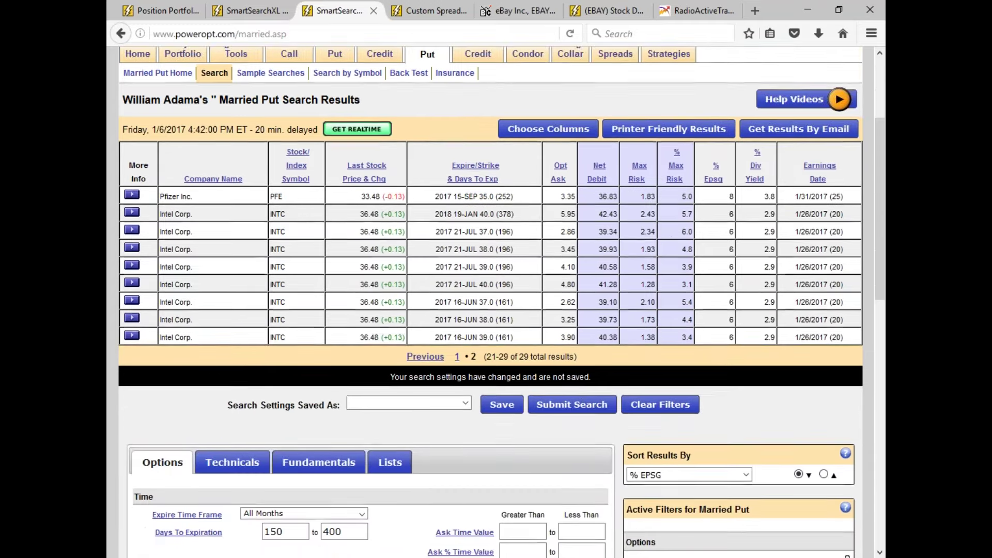
Review the option filters for Days To Expiration, % Max Risk, % In Money and Open Interest.
scroll(486, 436, down, 8)
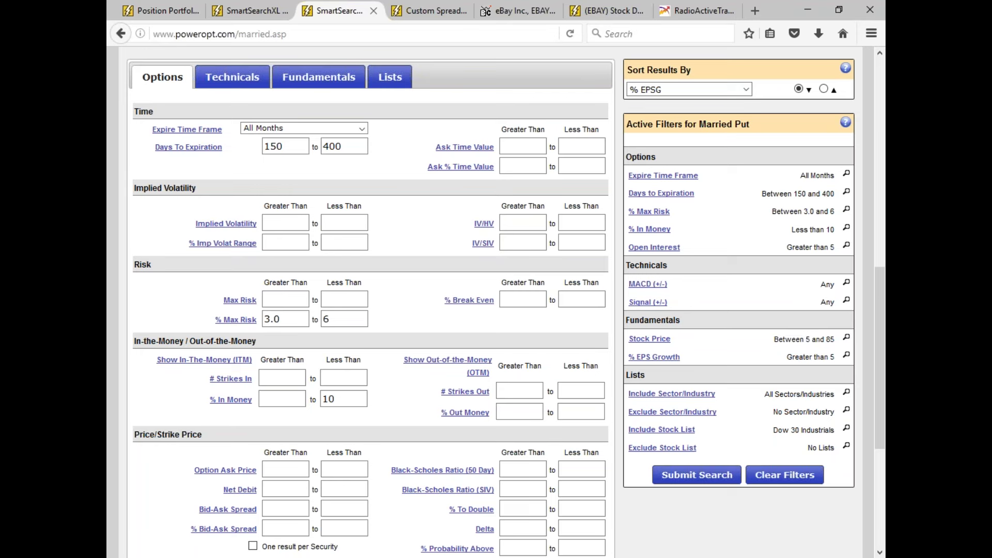
double_click(293, 148)
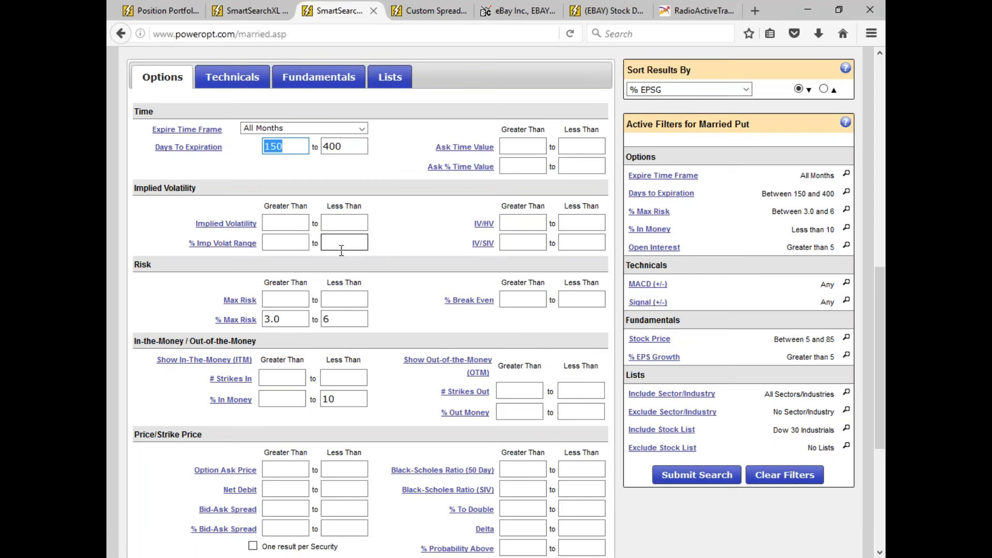
double_click(271, 319)
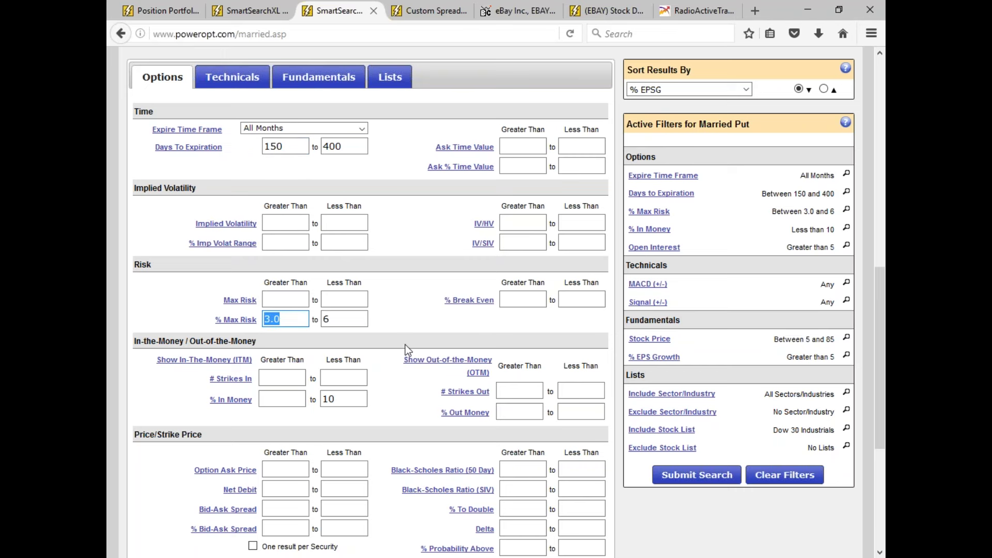
double_click(351, 398)
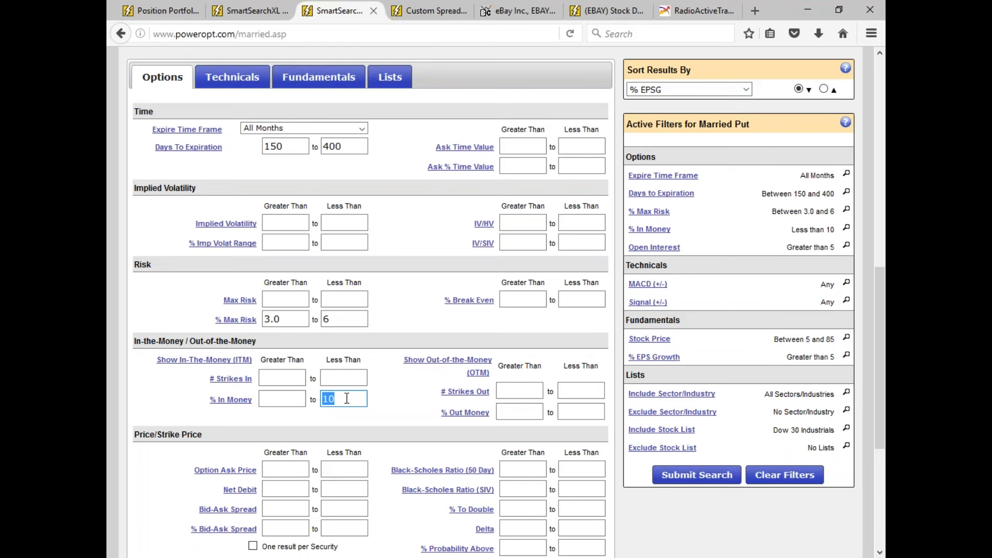
scroll(359, 399, down, 3)
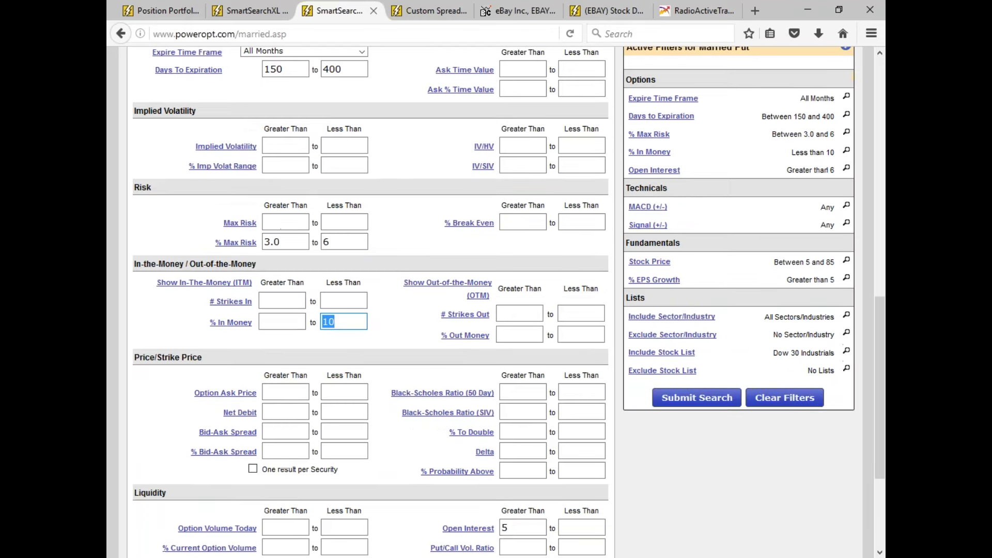
double_click(505, 527)
mouse_move(487, 529)
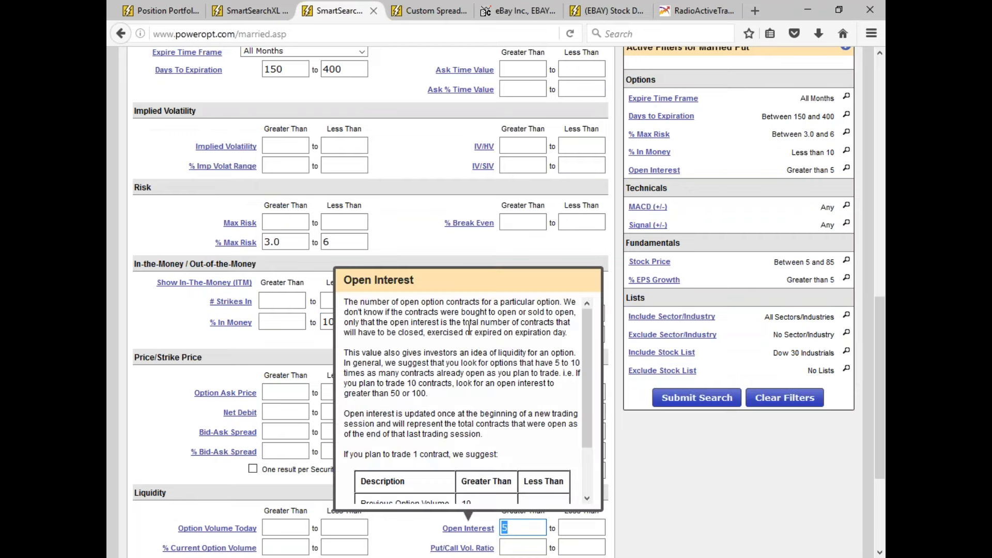
mouse_move(421, 281)
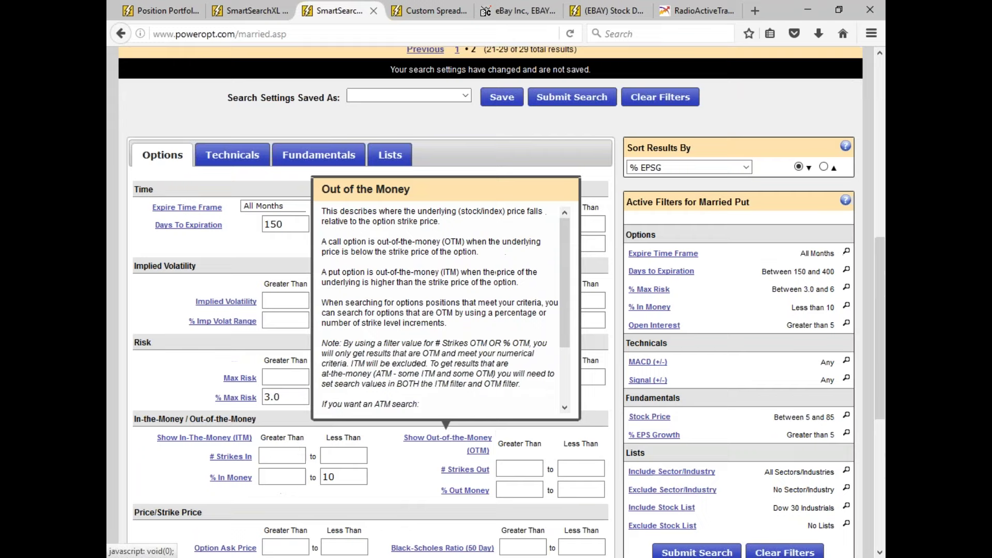
Check the included stock list, recheck the upper % Max Risk and % In Money limits, and review the % EPS Growth filter.
scroll(445, 439, up, 3)
click(390, 231)
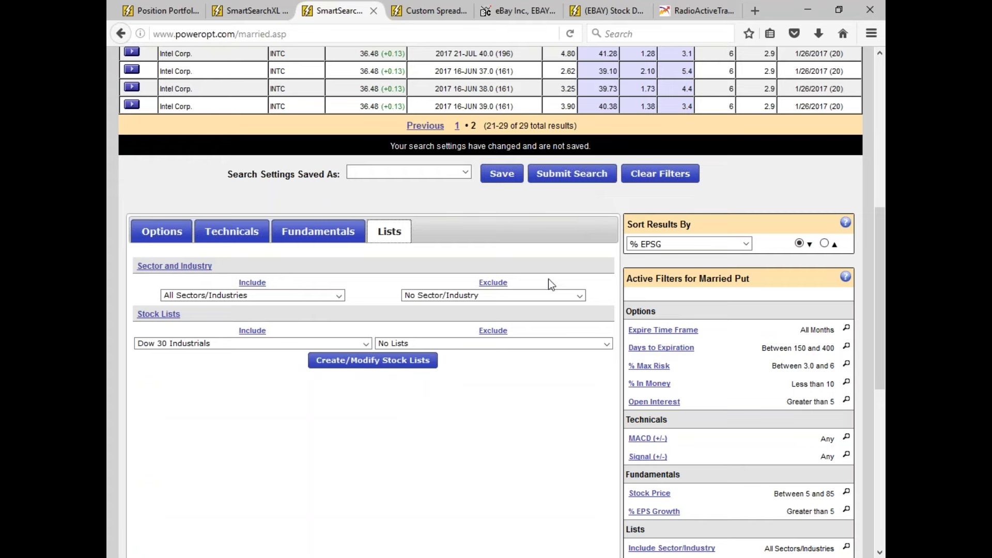
scroll(549, 283, up, 3)
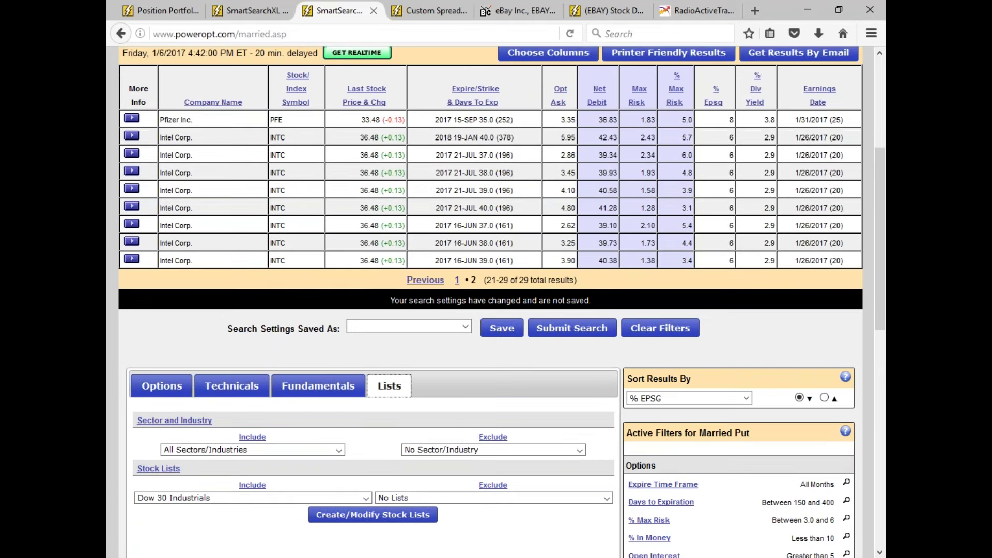
click(164, 386)
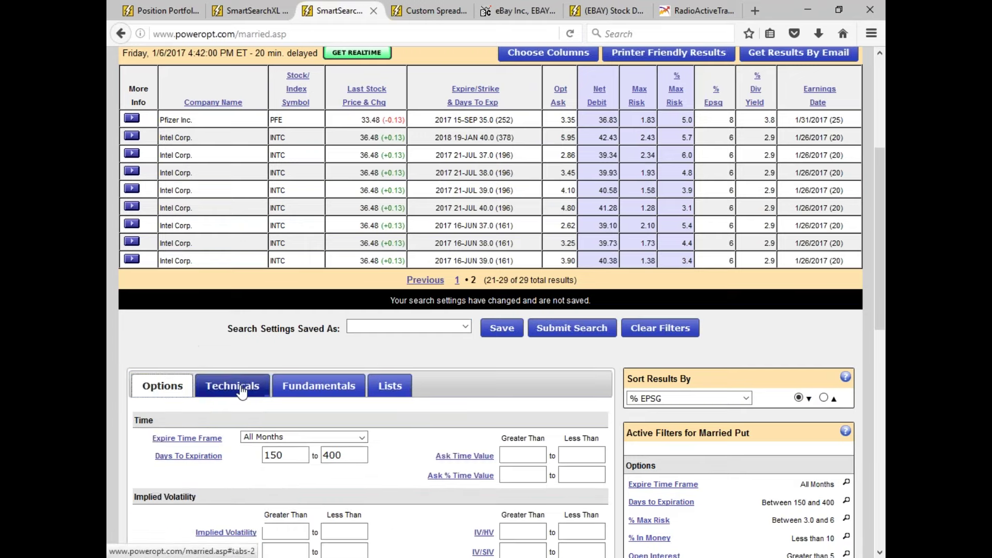
scroll(243, 389, down, 3)
scroll(243, 390, down, 2)
click(243, 396)
double_click(336, 397)
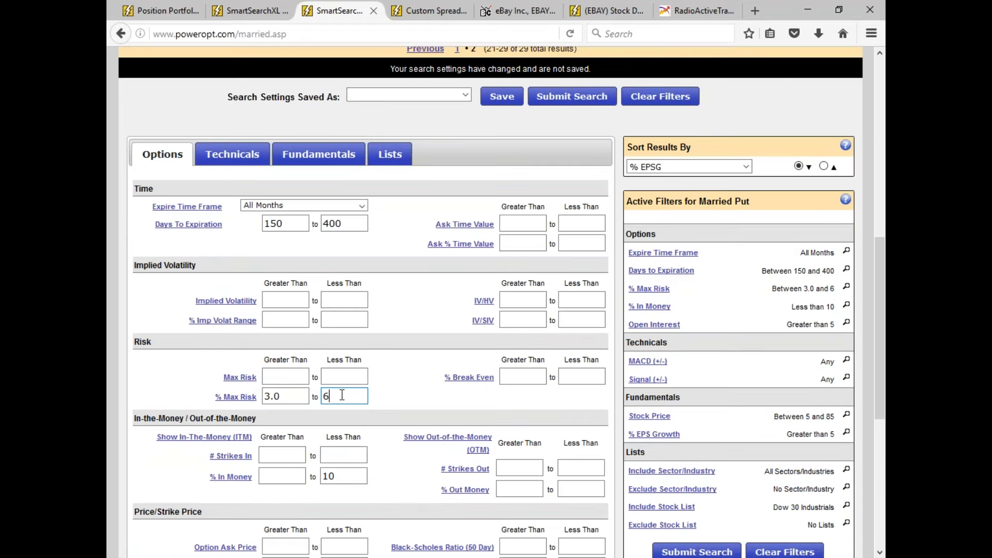
scroll(336, 398, down, 2)
click(329, 471)
double_click(330, 395)
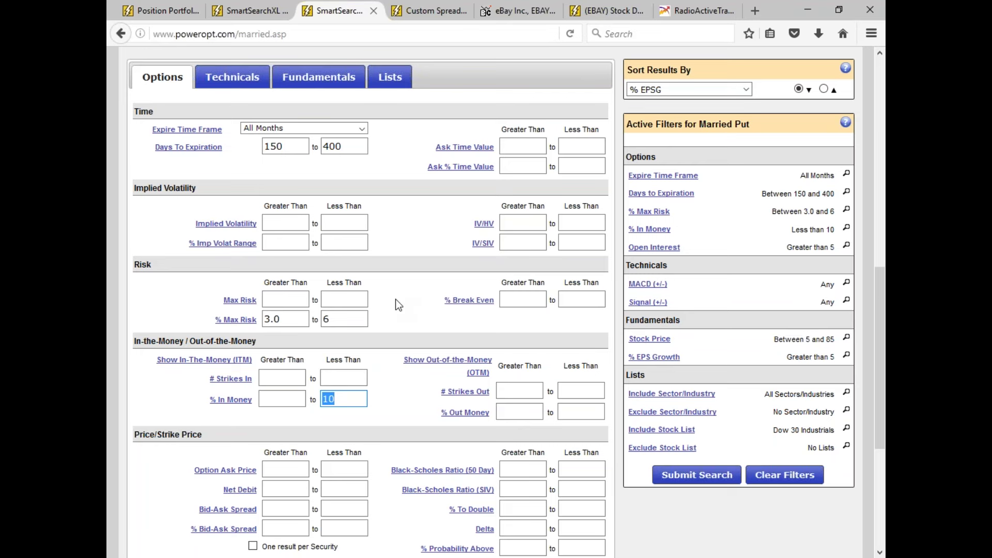
click(323, 77)
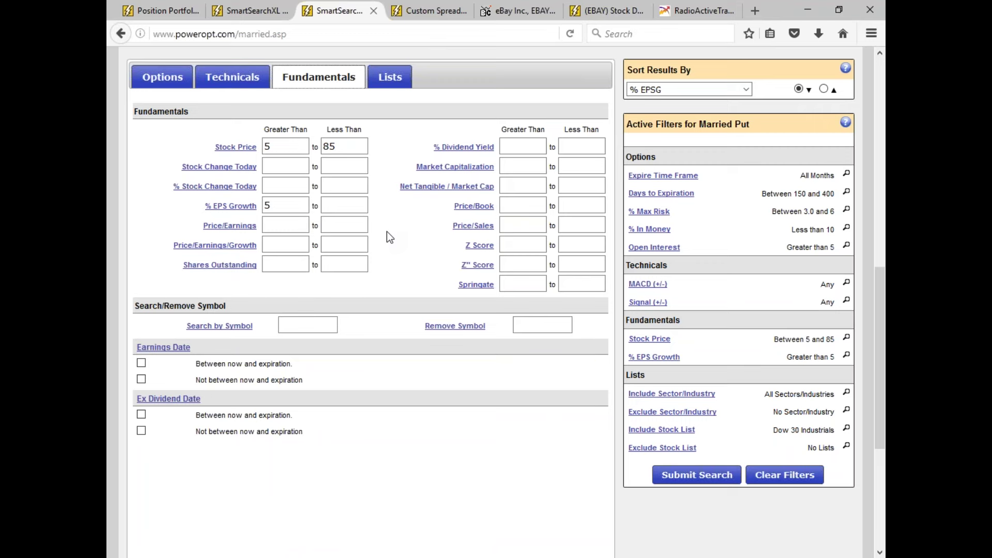
drag(279, 206, 255, 205)
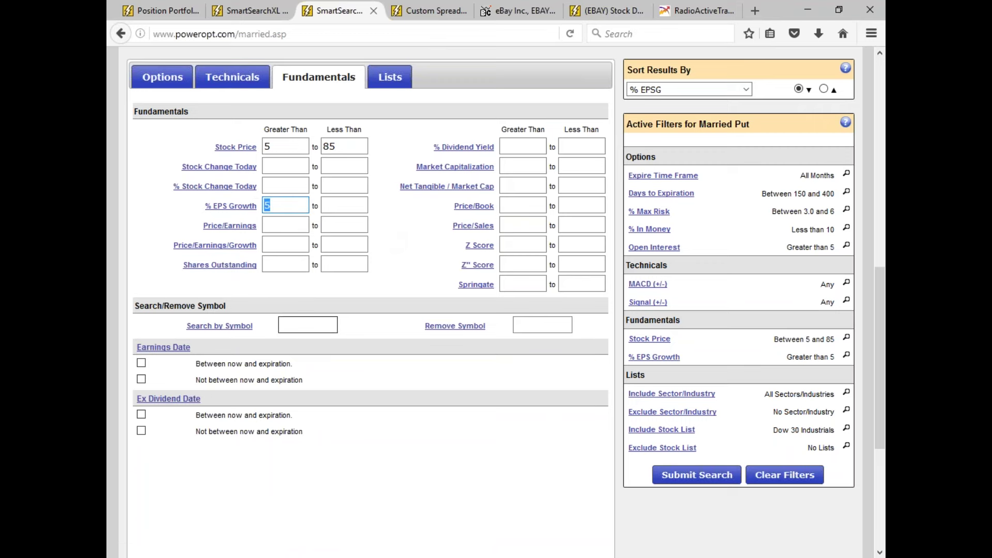
Set the Simple Moving Average technical filter to Stock Price > SMA50.
click(235, 81)
click(356, 343)
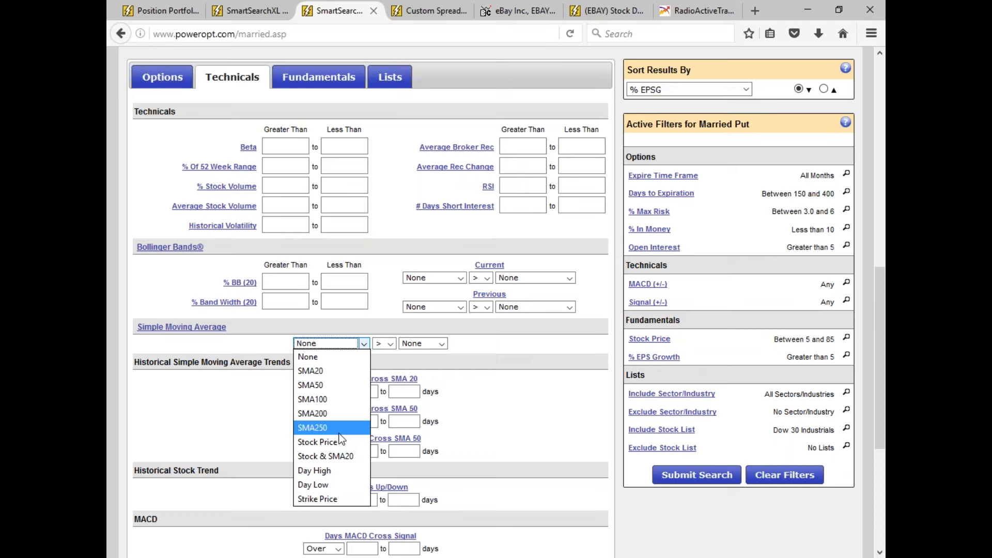
click(317, 442)
click(424, 345)
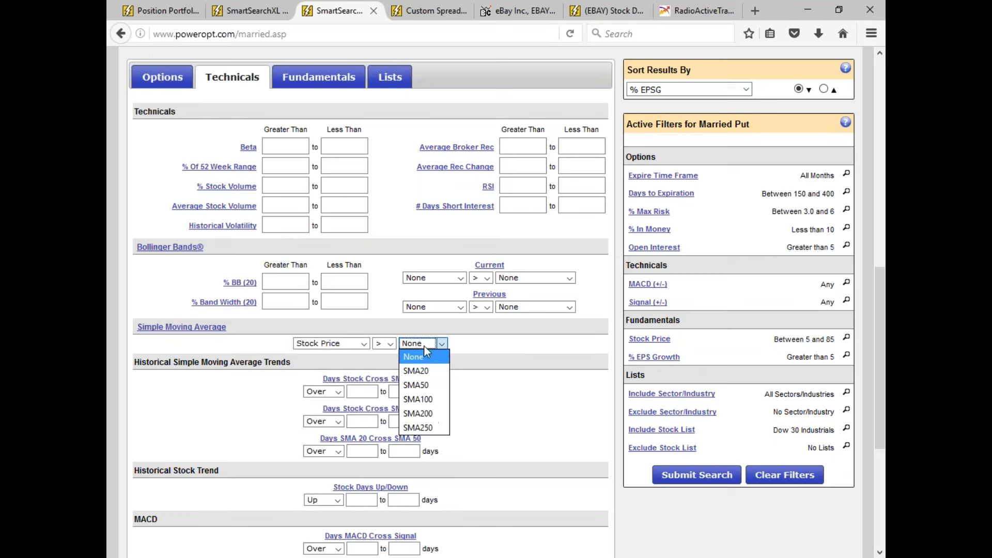
click(417, 384)
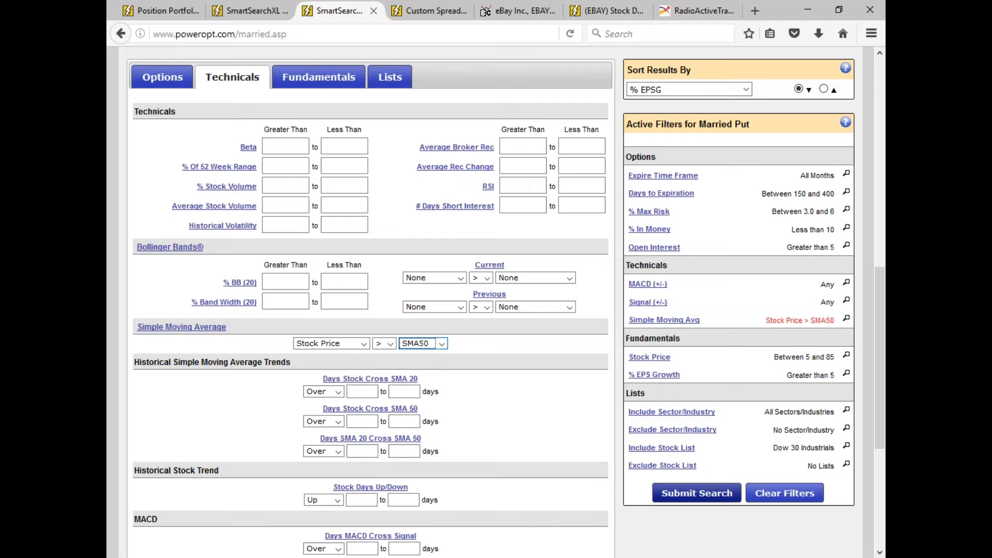
Run the married put search with the Stock Price > SMA50 filter and look over the results.
click(696, 492)
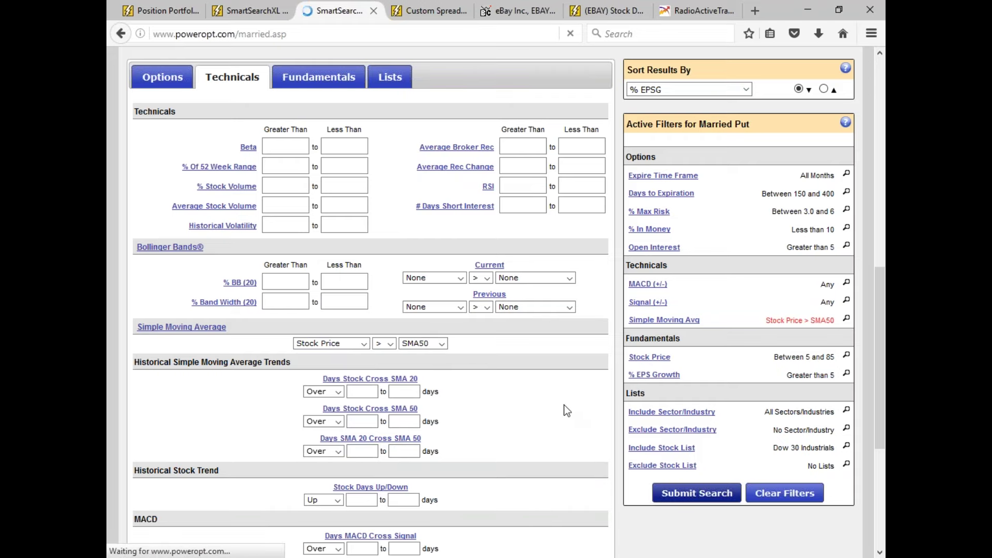
scroll(562, 405, down, 5)
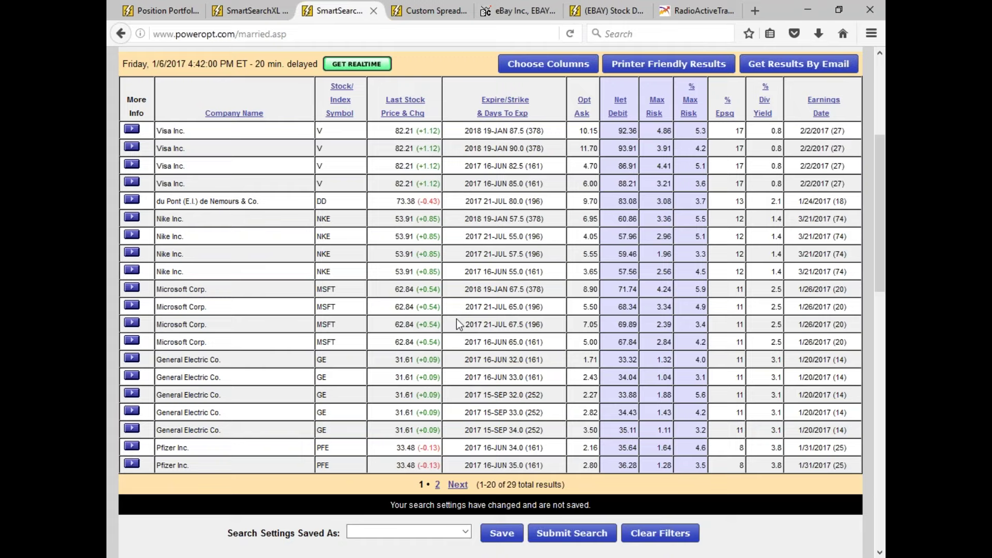
scroll(457, 318, down, 7)
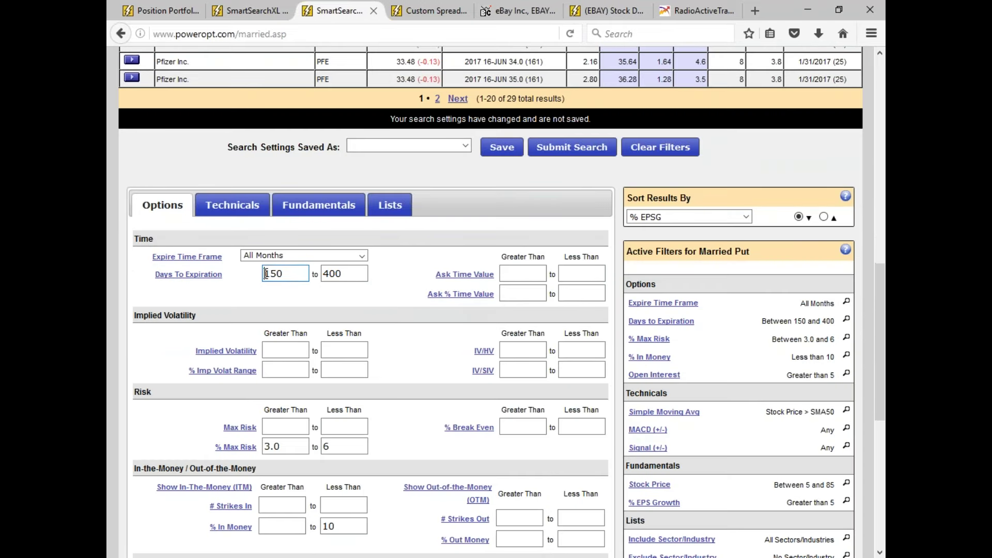
Review the married put option filters for Days To Expiration, minimum % Max Risk and maximum % In Money.
double_click(288, 273)
scroll(369, 351, down, 1)
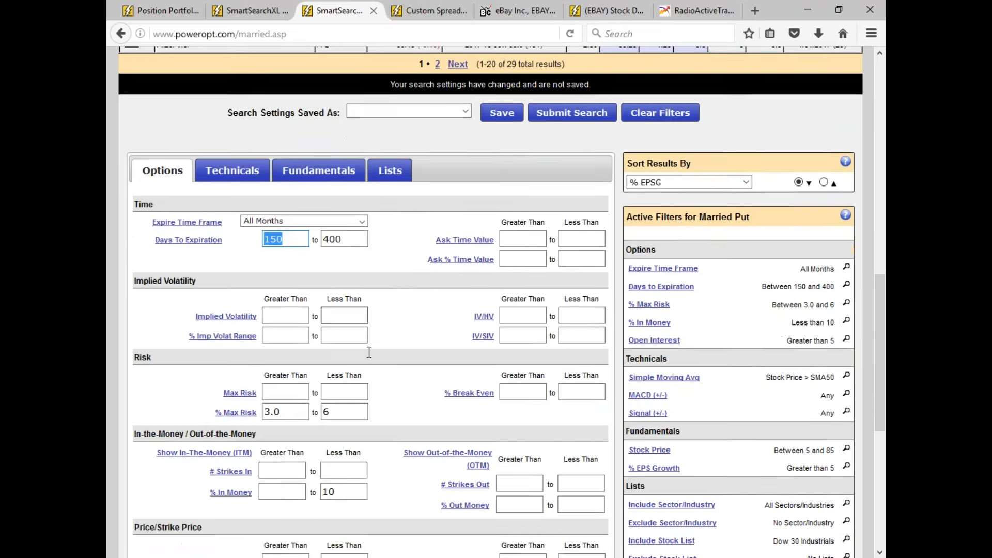
scroll(368, 351, down, 2)
double_click(272, 412)
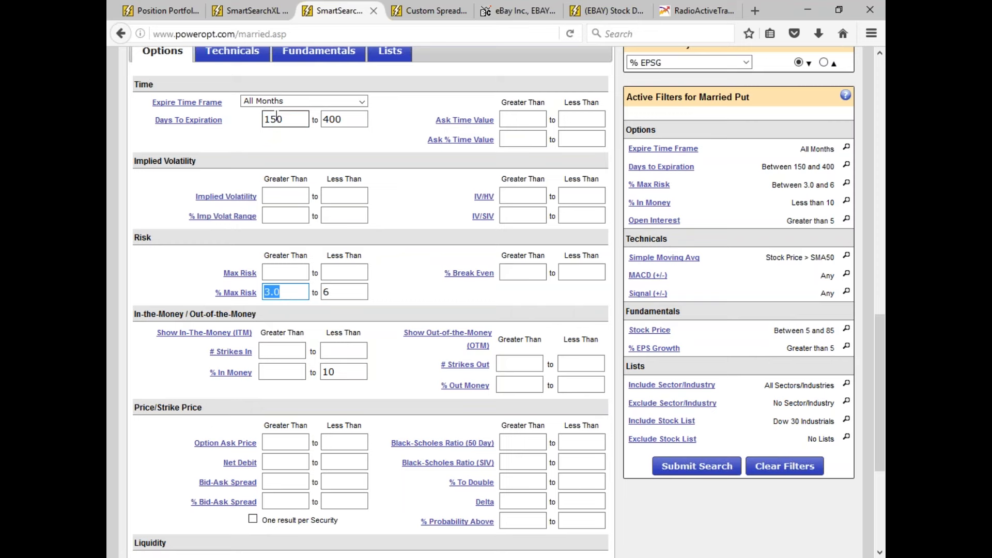
click(335, 372)
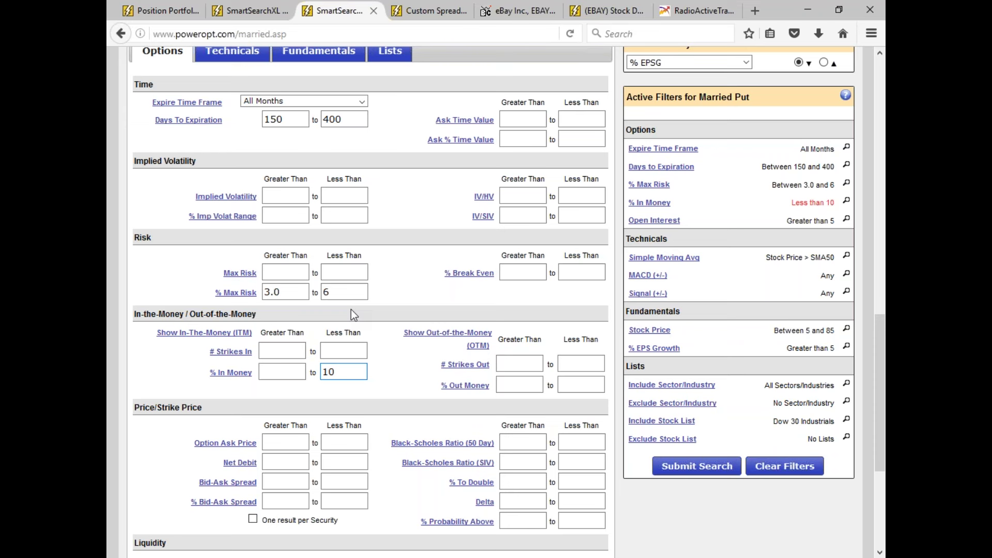
Examine the fundamental filters, including % EPS Growth and % Dividend Yield, and the technical filters.
click(325, 57)
key(Tab)
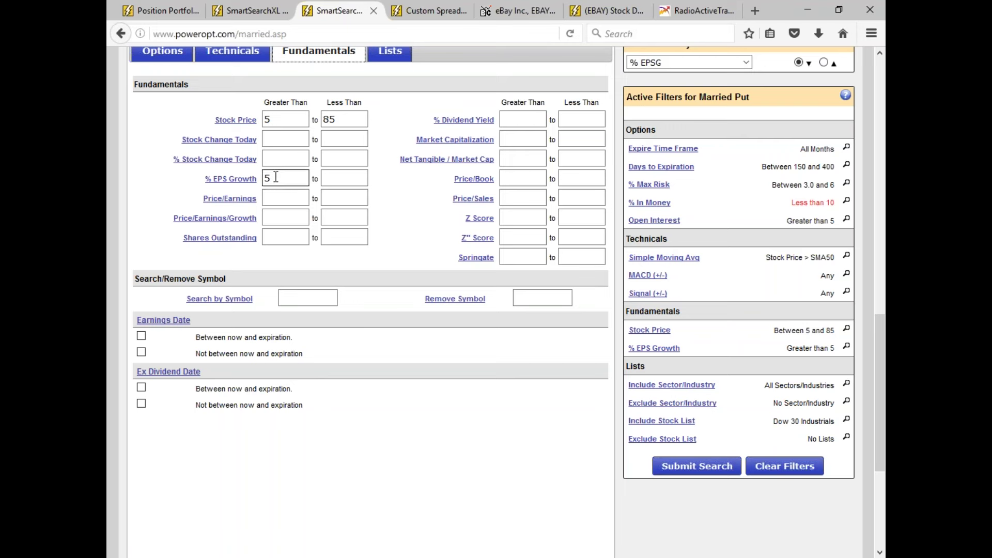
click(514, 119)
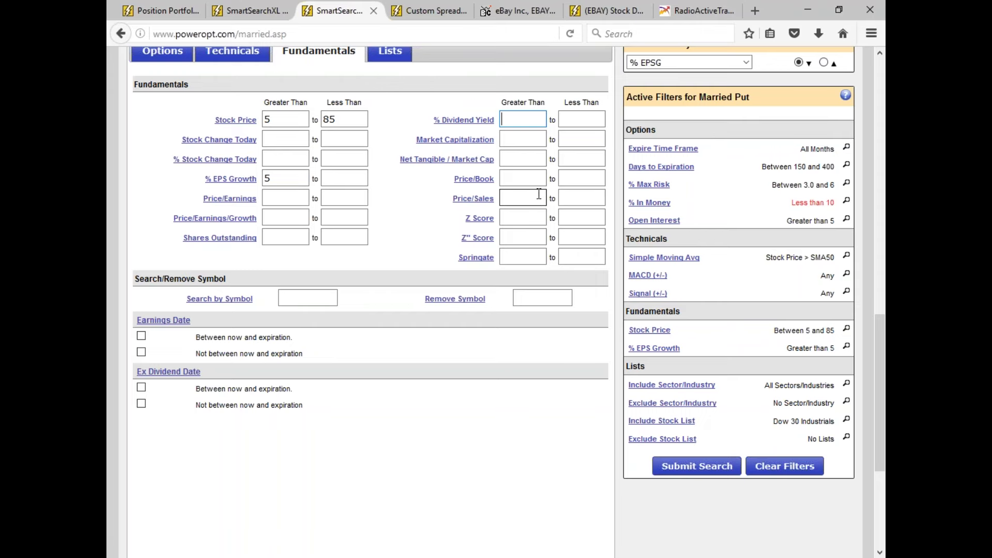
click(243, 55)
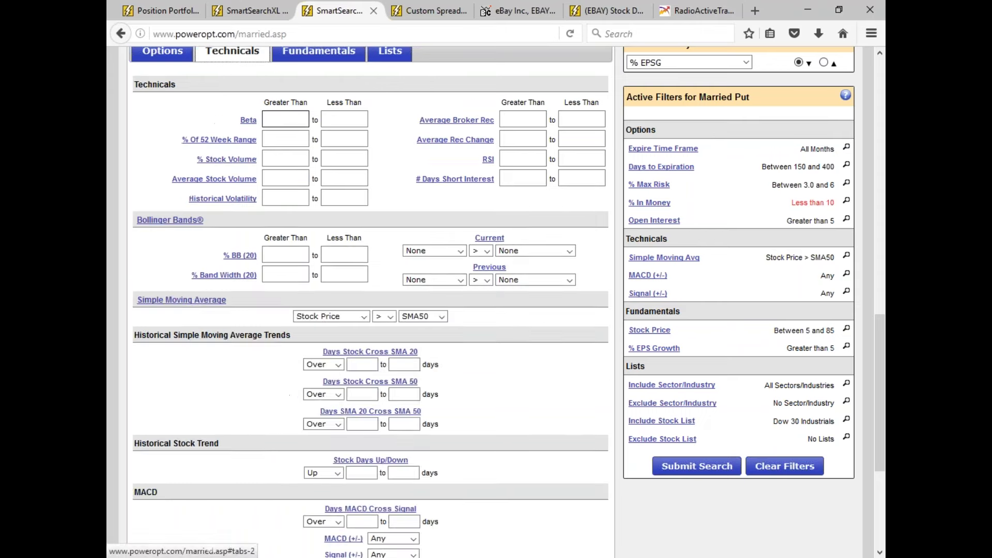
Check the total number of married put search results.
scroll(544, 366, up, 4)
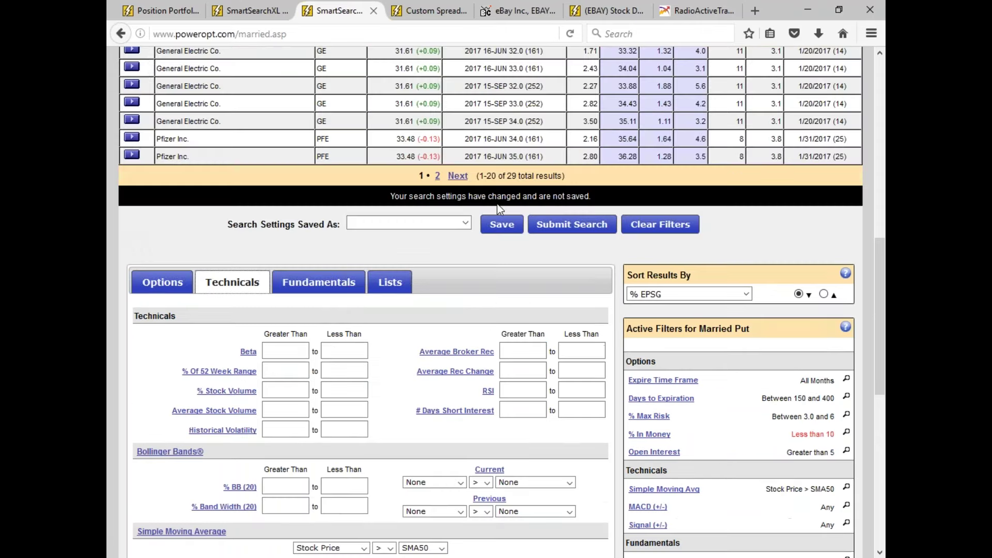
drag(479, 176, 566, 176)
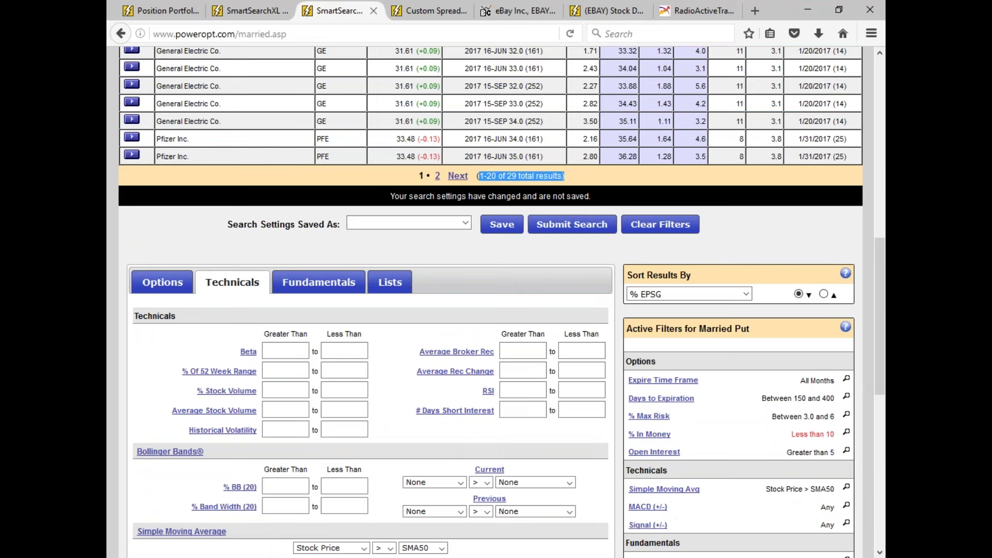
click(654, 457)
click(655, 453)
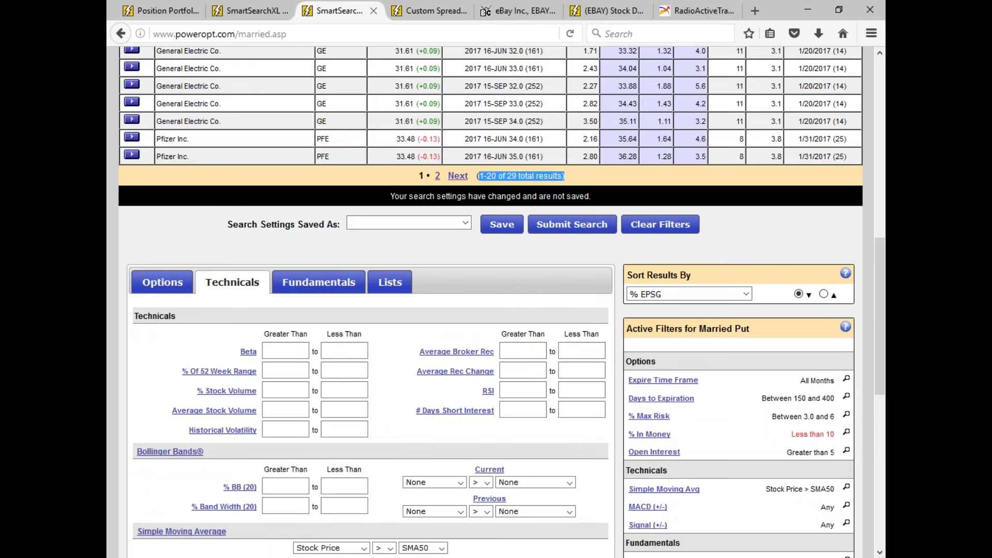
key(alt+Tab)
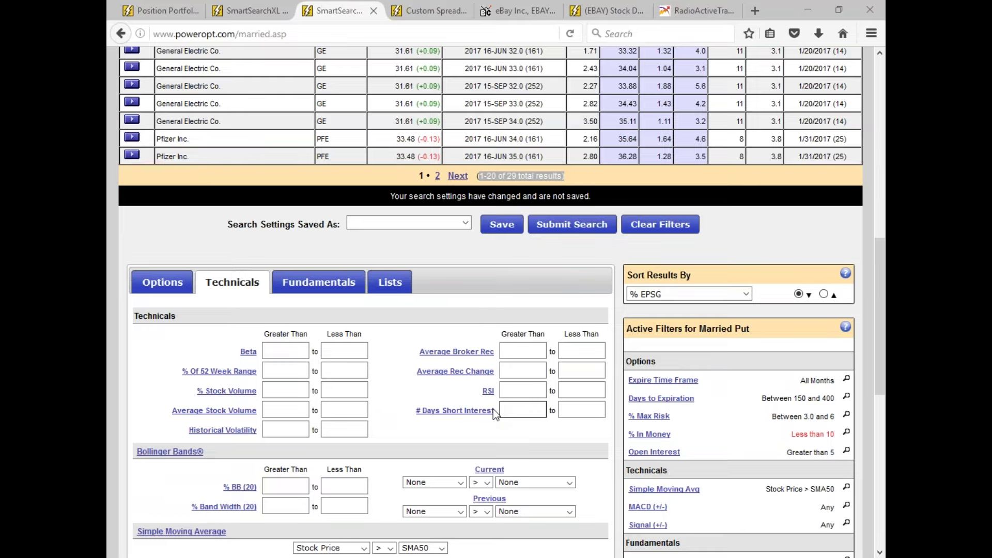
Recheck the lower limits of the Days To Expiration and % Max Risk option filters.
scroll(207, 119, down, 4)
click(175, 64)
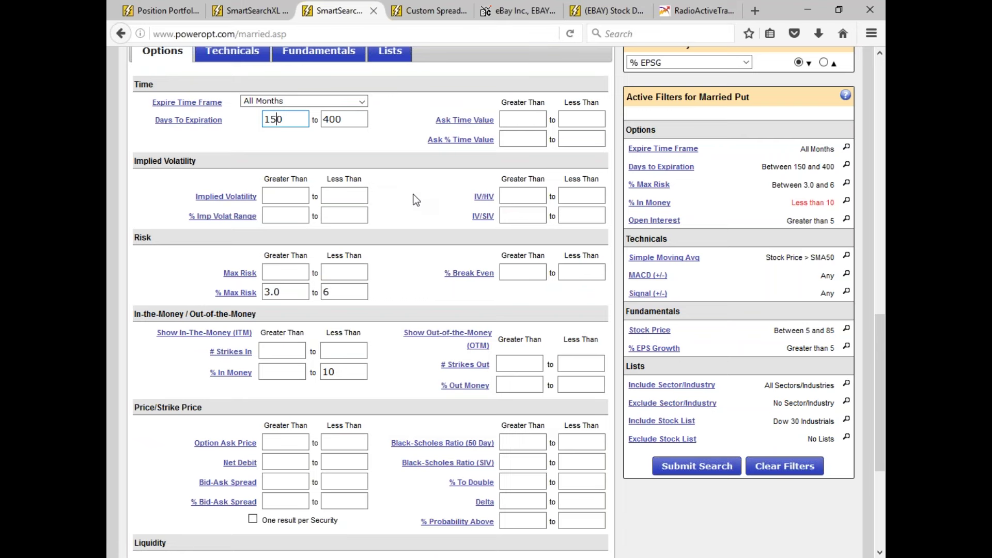
double_click(290, 120)
double_click(274, 292)
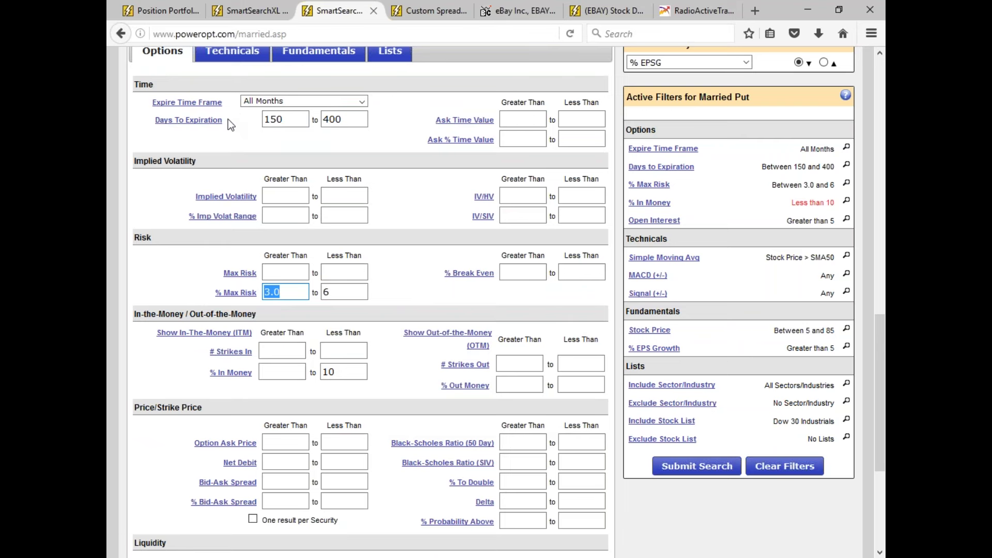
click(290, 292)
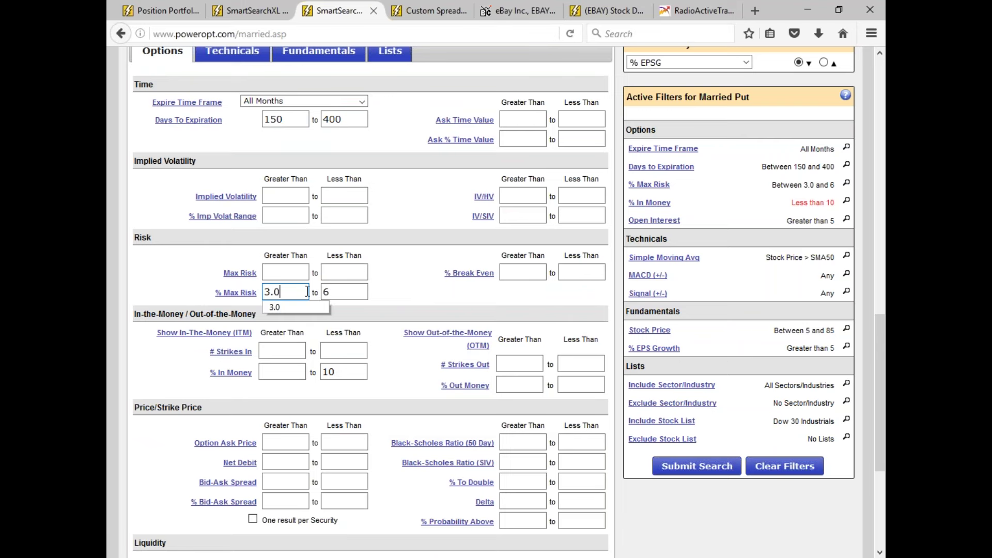
Set the upper % In Money limit to 5 and rerun the married put search.
click(342, 372)
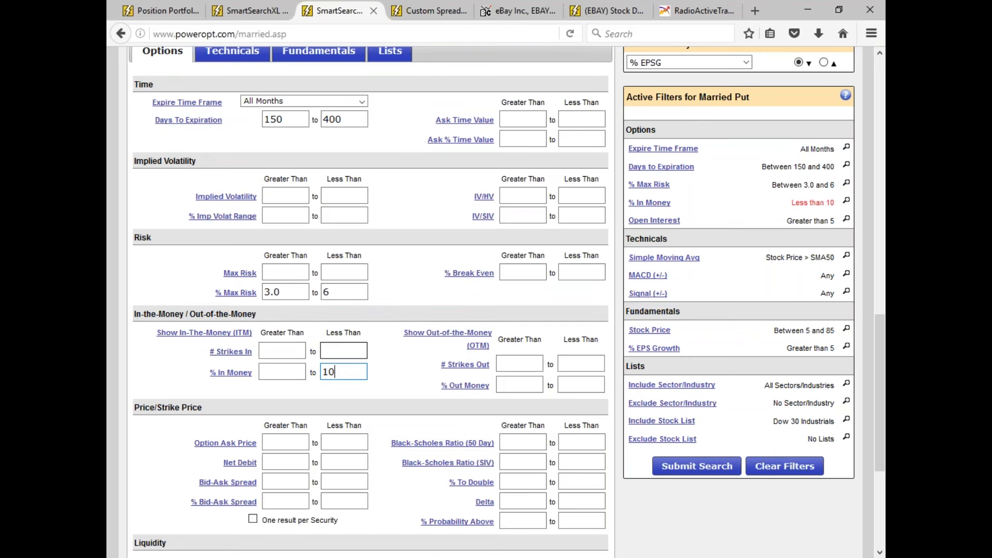
key(Return)
key(BackSpace)
key(BackSpace)
text(5)
click(687, 393)
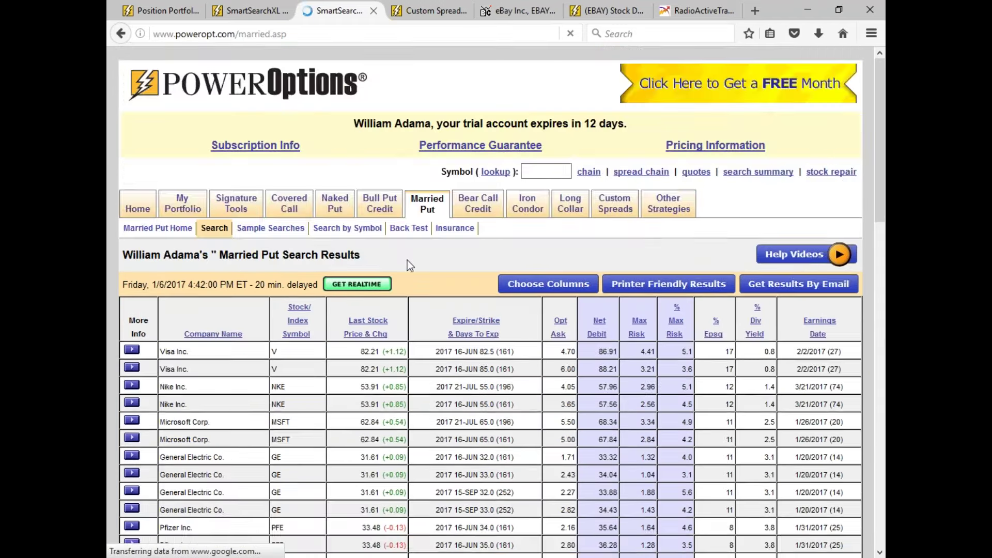
Compare the two Visa married put results by expiration, strike, % Max Risk and dividend yield.
scroll(407, 259, down, 2)
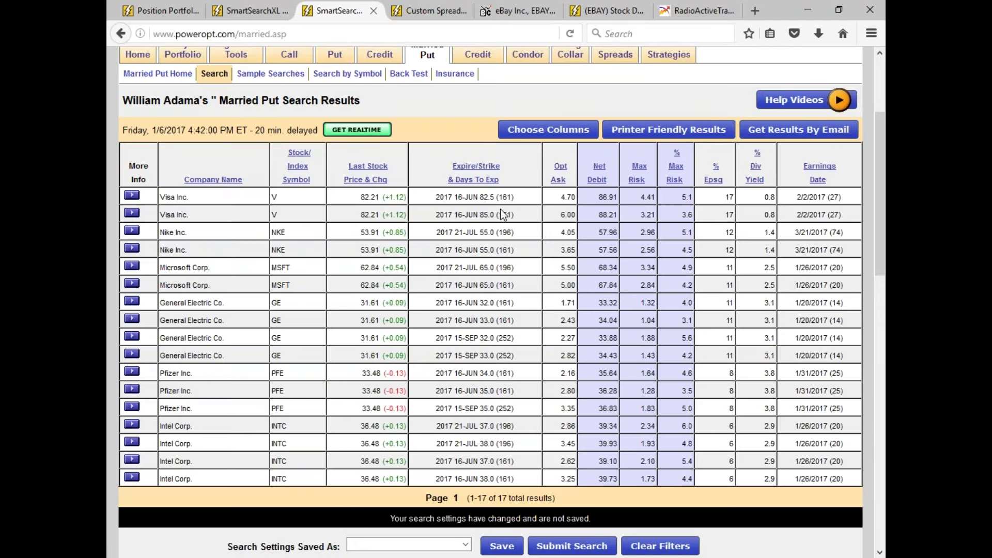
drag(465, 196, 517, 197)
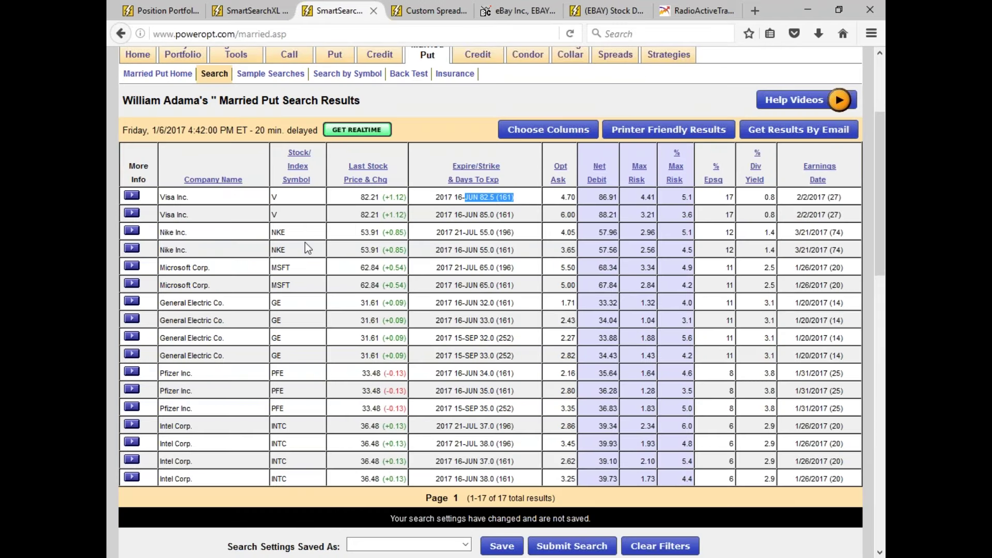
drag(454, 215, 515, 215)
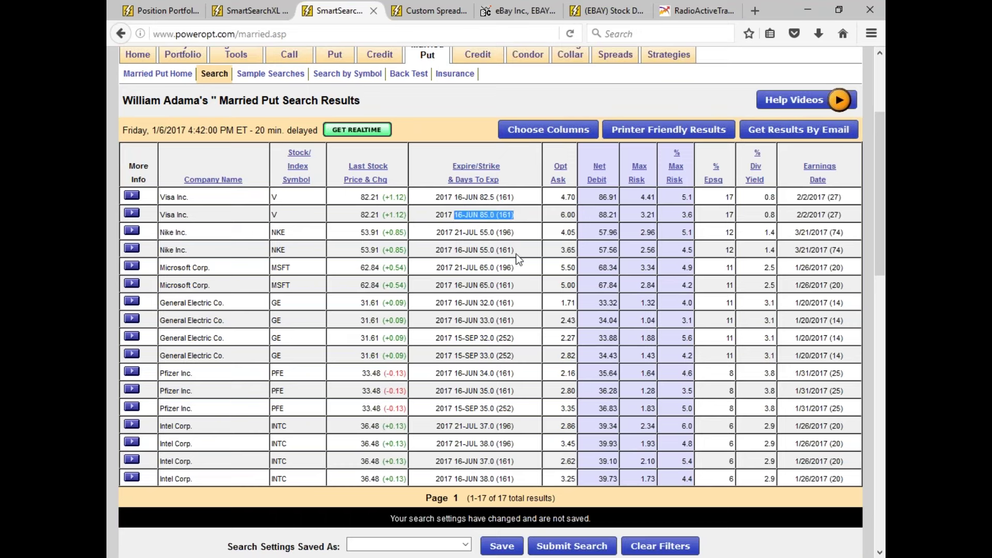
drag(681, 197, 693, 197)
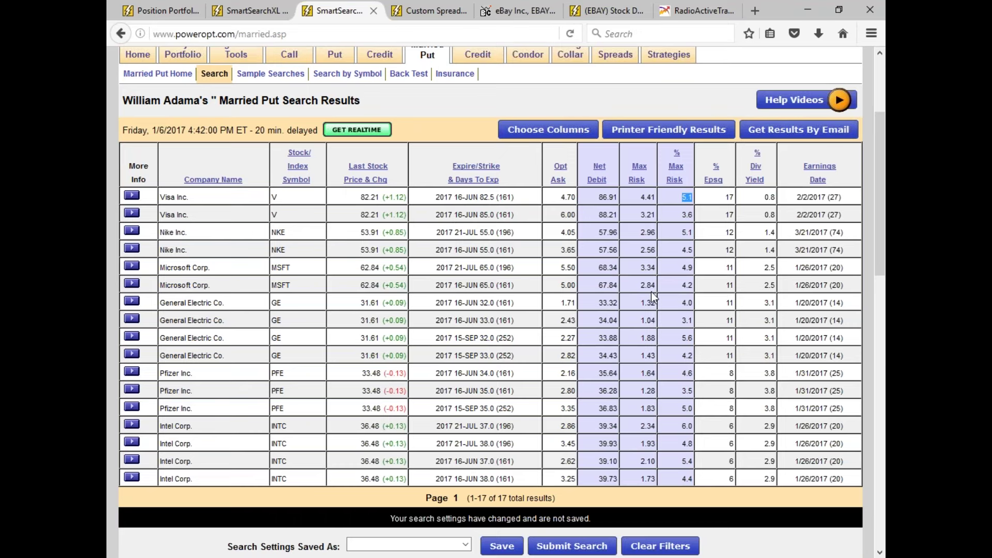
drag(469, 214, 539, 226)
double_click(685, 215)
drag(484, 197, 514, 196)
double_click(768, 197)
Examine the remaining results, including the Pfizer September 35.0 put, and review the active option filters.
scroll(547, 310, down, 3)
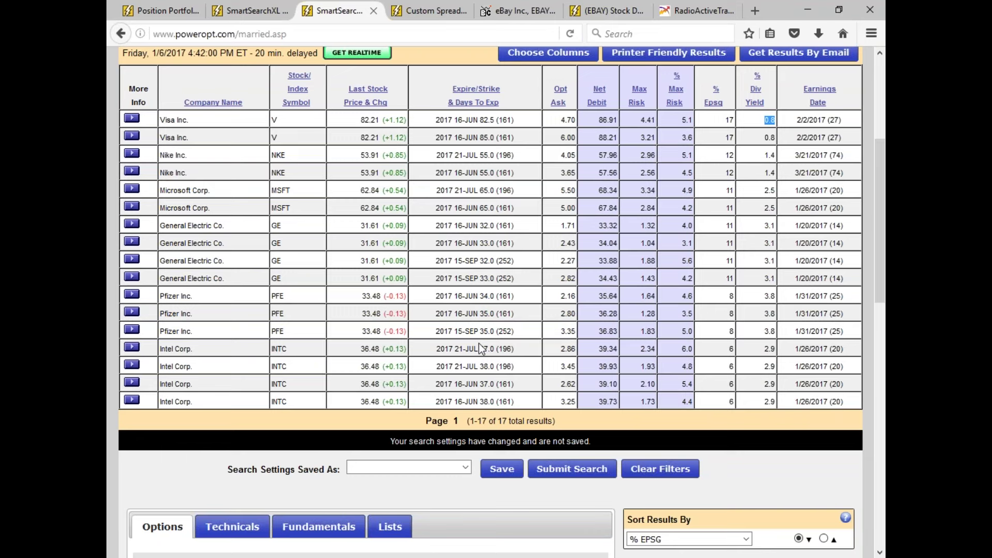
drag(479, 331, 534, 334)
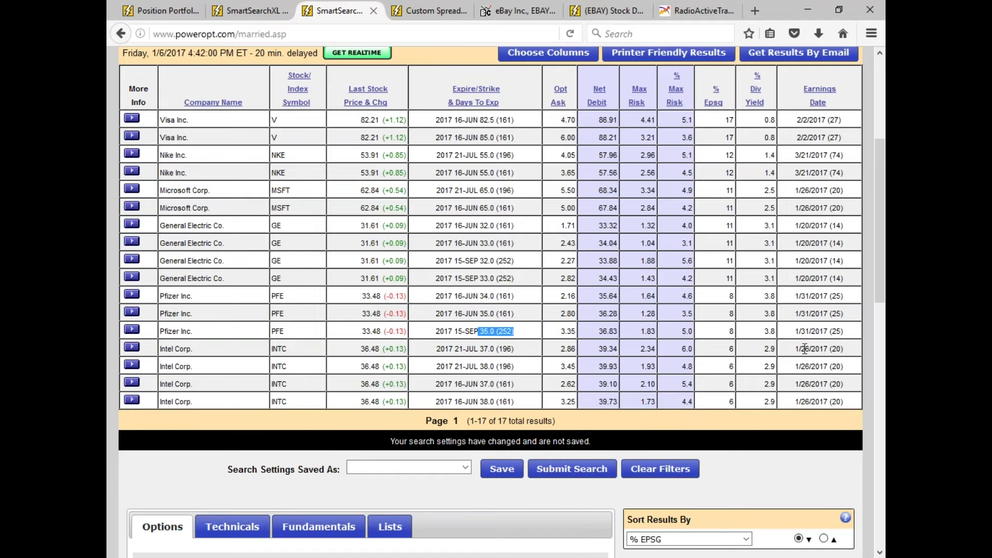
scroll(704, 377, down, 8)
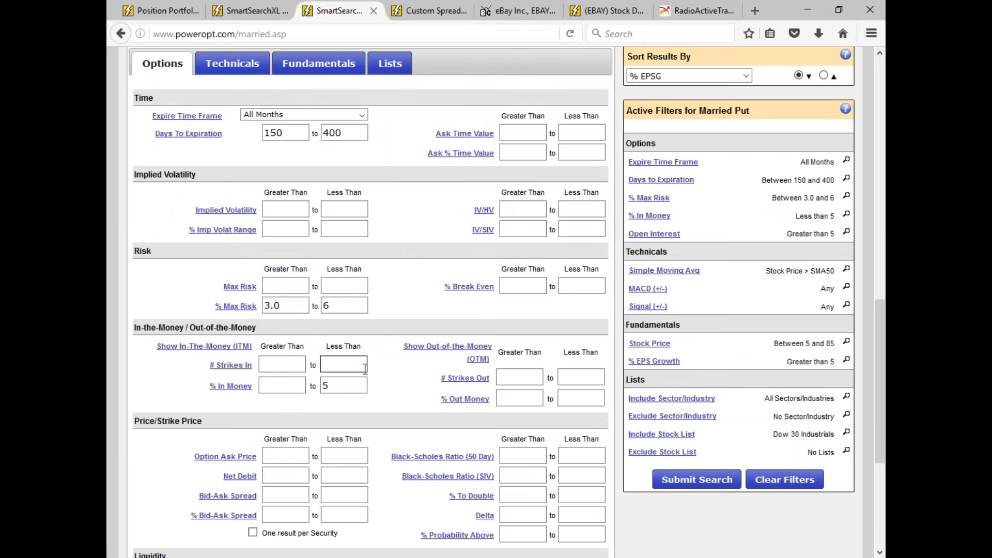
scroll(371, 355, up, 5)
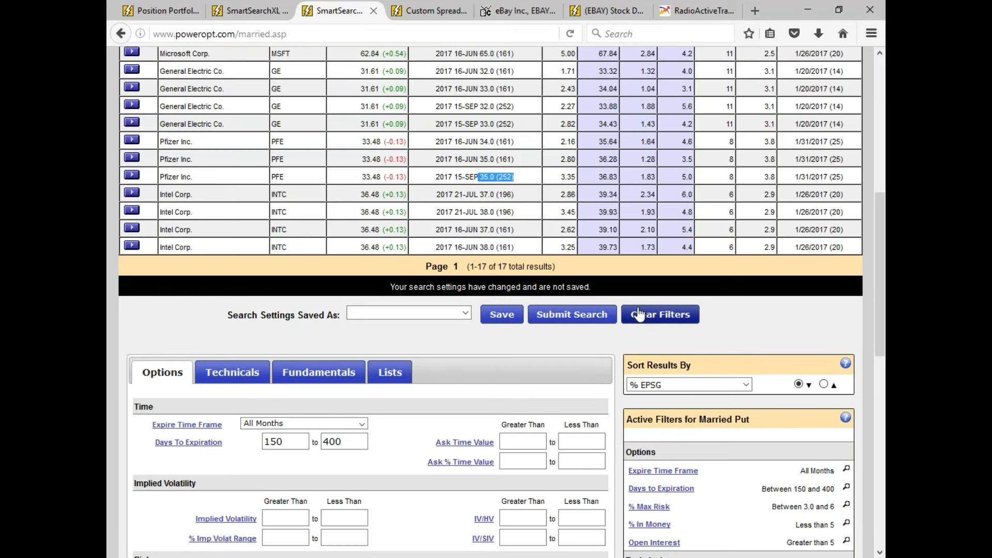
scroll(574, 338, up, 3)
scroll(571, 338, up, 3)
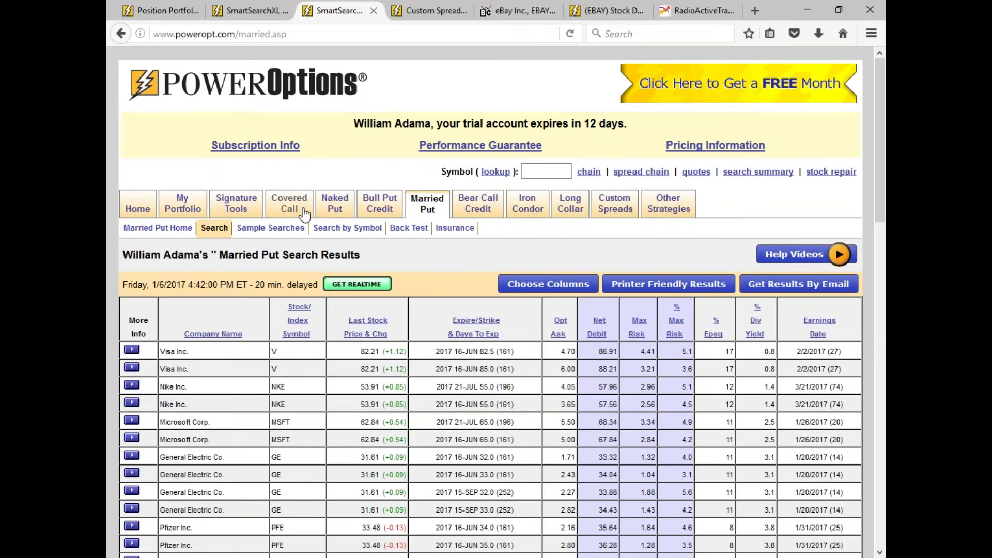
Open the Naked Put search and clear all of its preset filters.
mouse_move(337, 209)
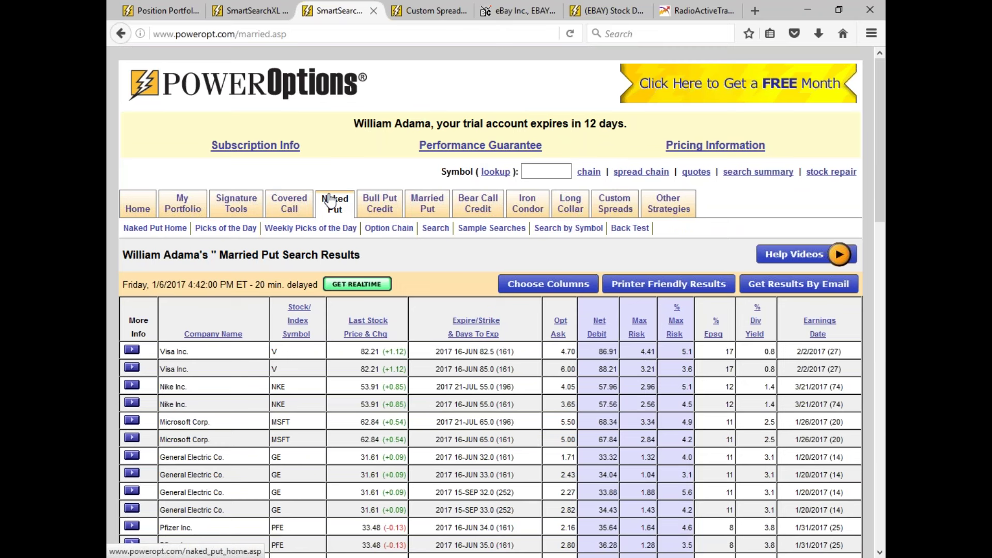
click(441, 231)
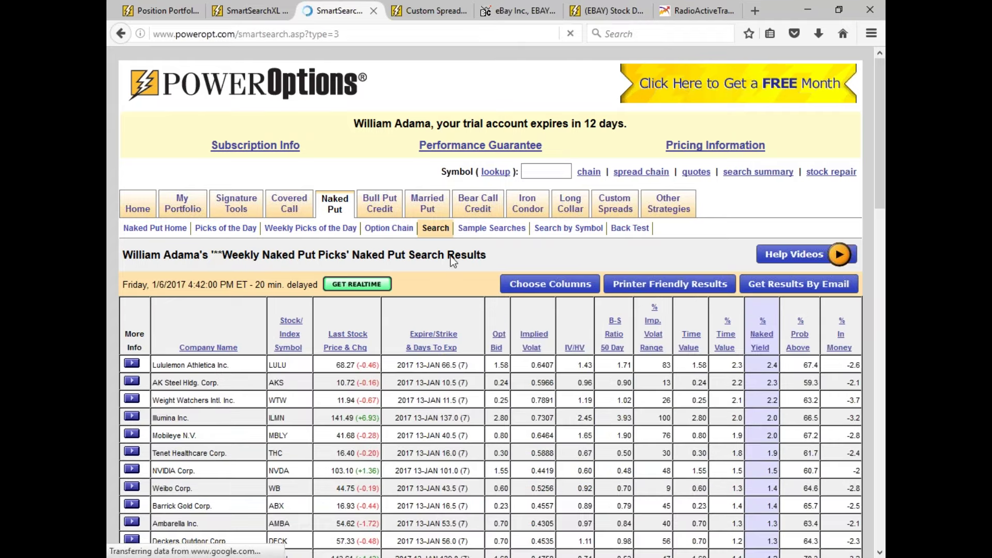
scroll(495, 303, down, 8)
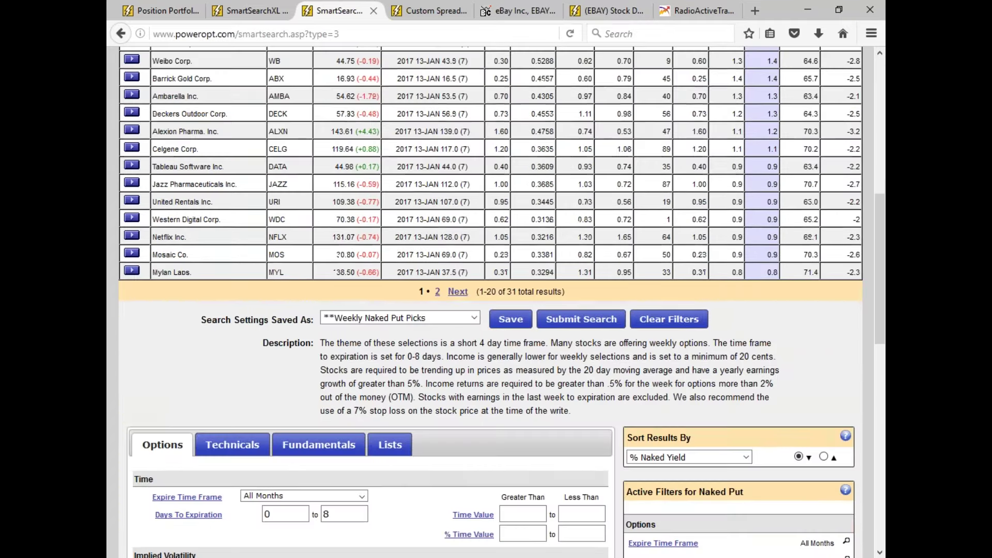
scroll(663, 271, down, 2)
click(687, 209)
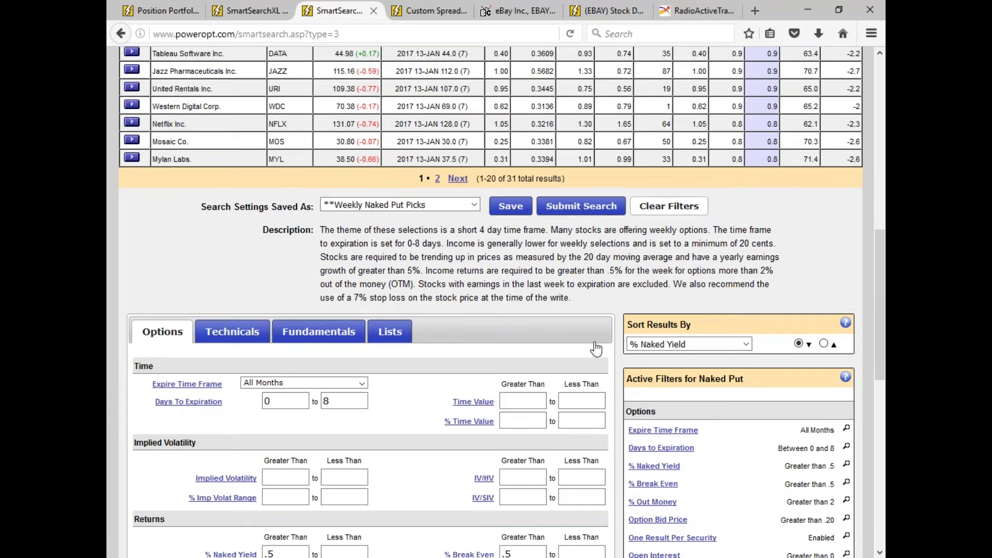
Set the naked put Days To Expiration filter to between 30 and 45, keeping the expire time frame at All Months.
scroll(341, 207, down, 5)
click(341, 152)
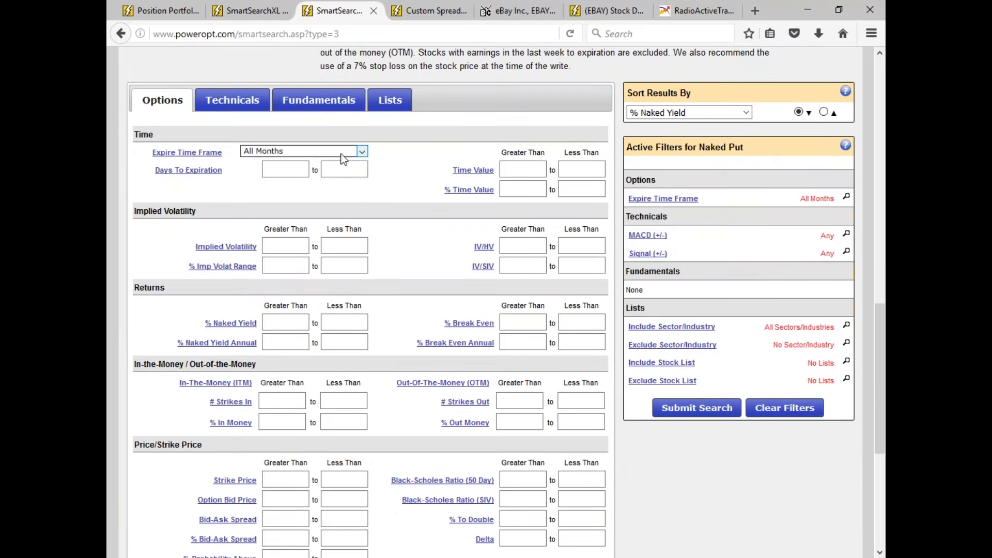
key(Tab)
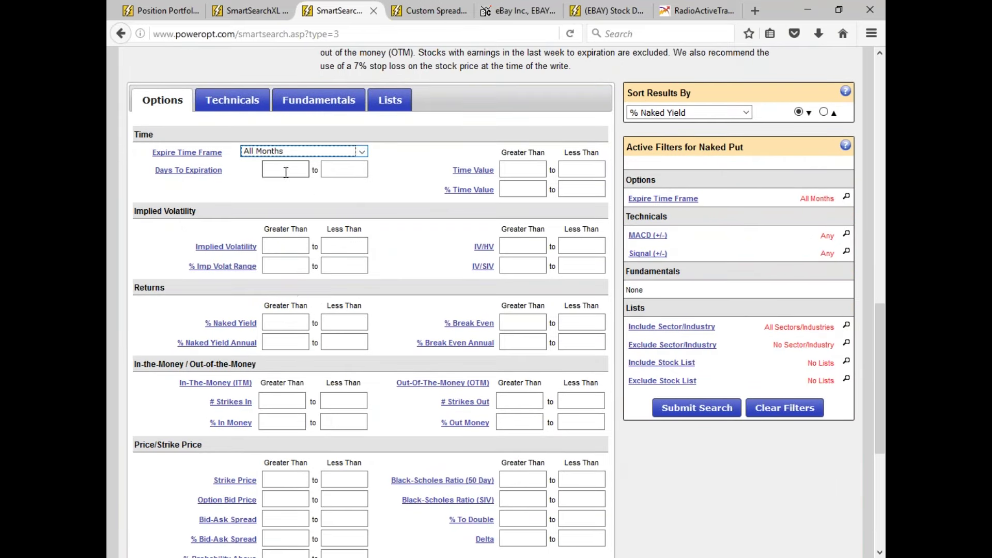
text(30)
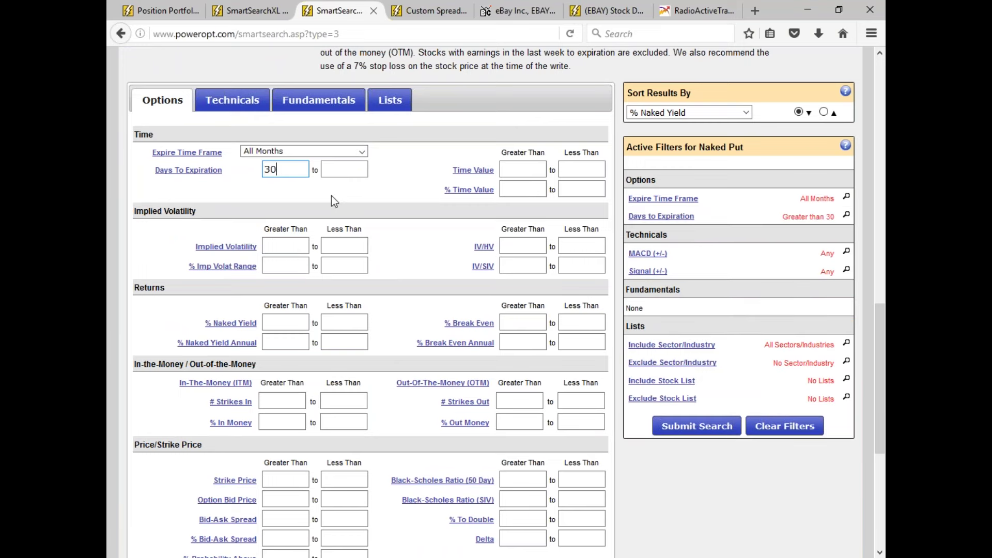
click(344, 169)
text(45)
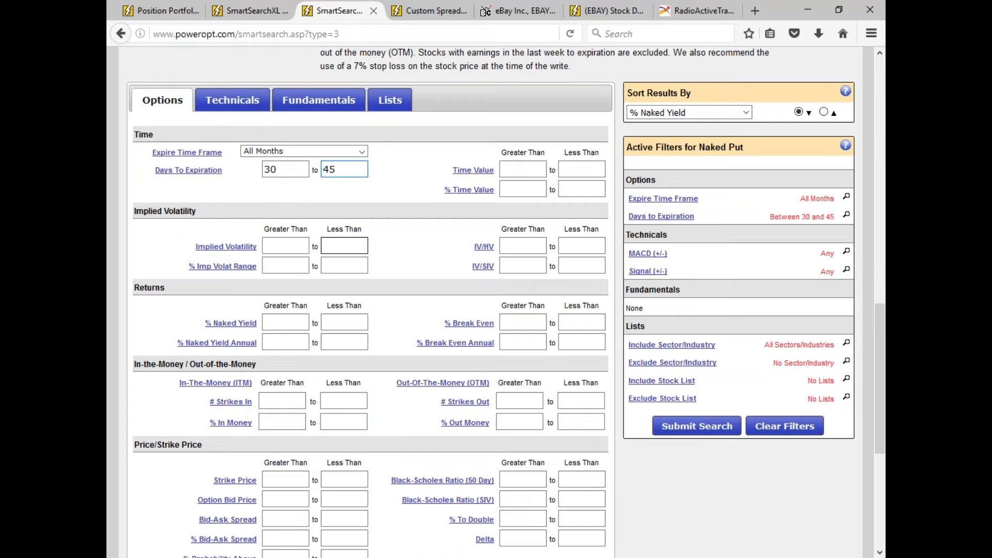
click(337, 150)
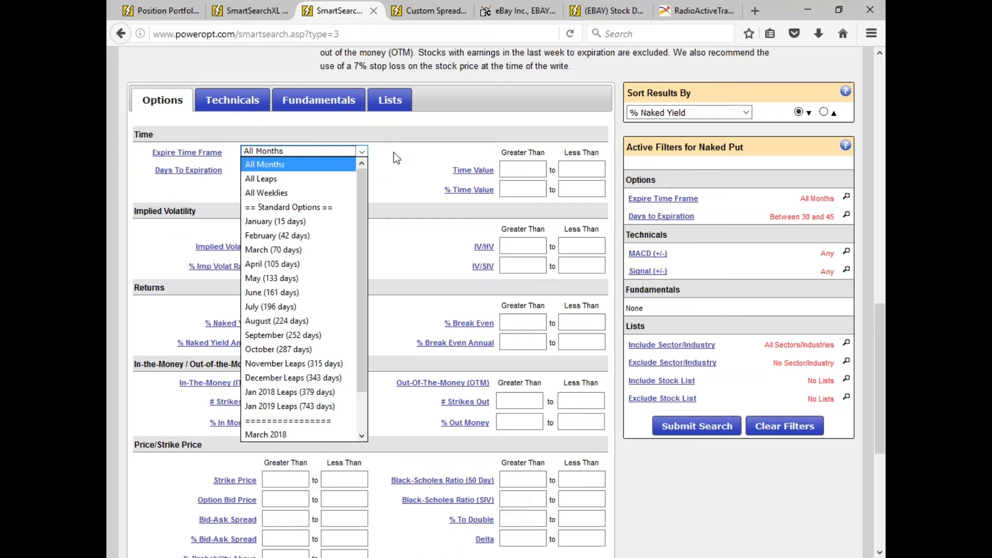
click(346, 150)
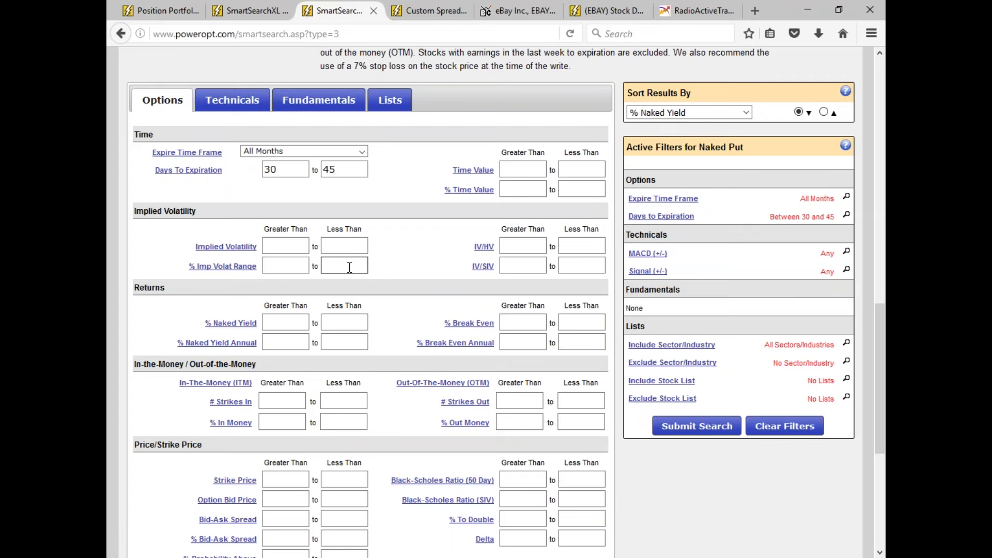
scroll(348, 264, down, 3)
click(309, 74)
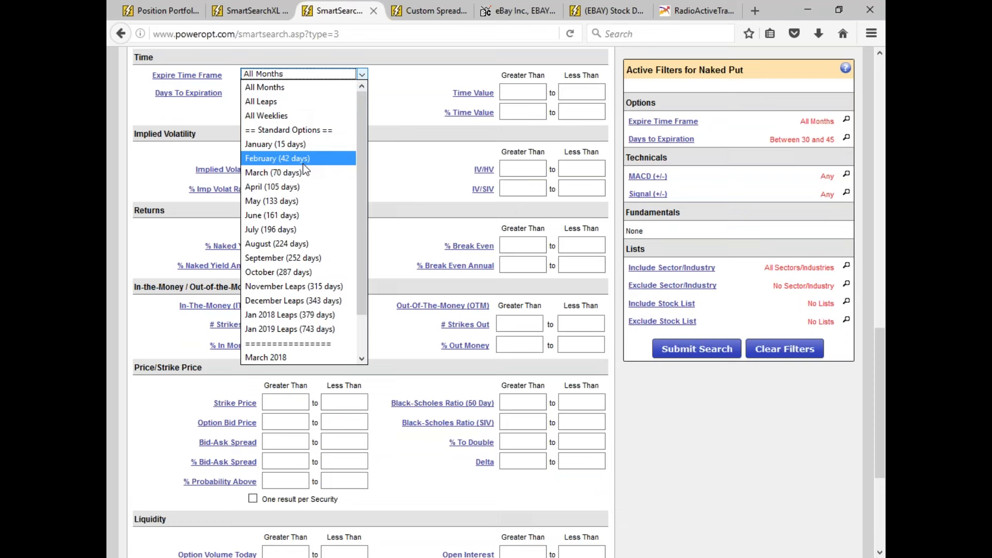
click(422, 107)
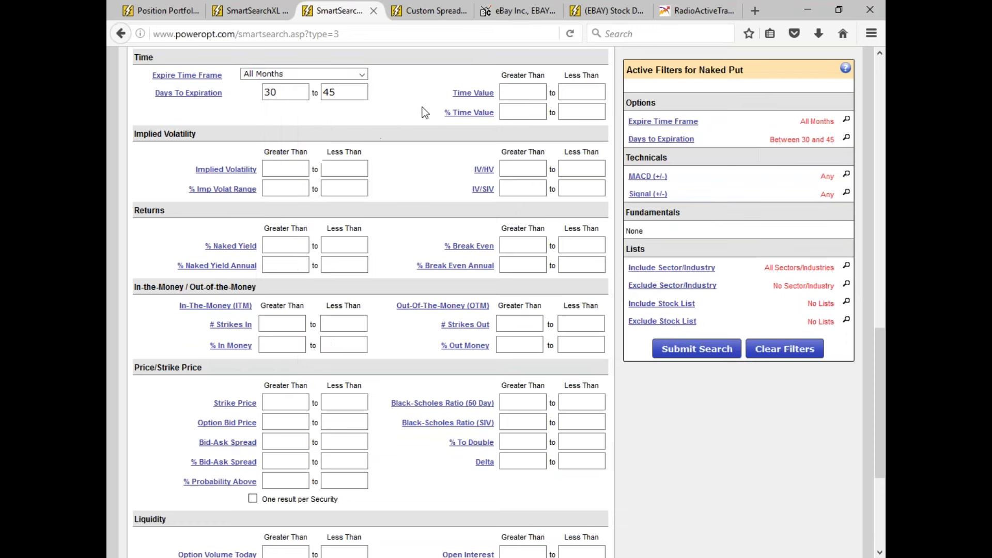
Require a % Naked Yield greater than 1 and a % Out Money greater than 5 in the naked put filters.
click(302, 246)
text(1)
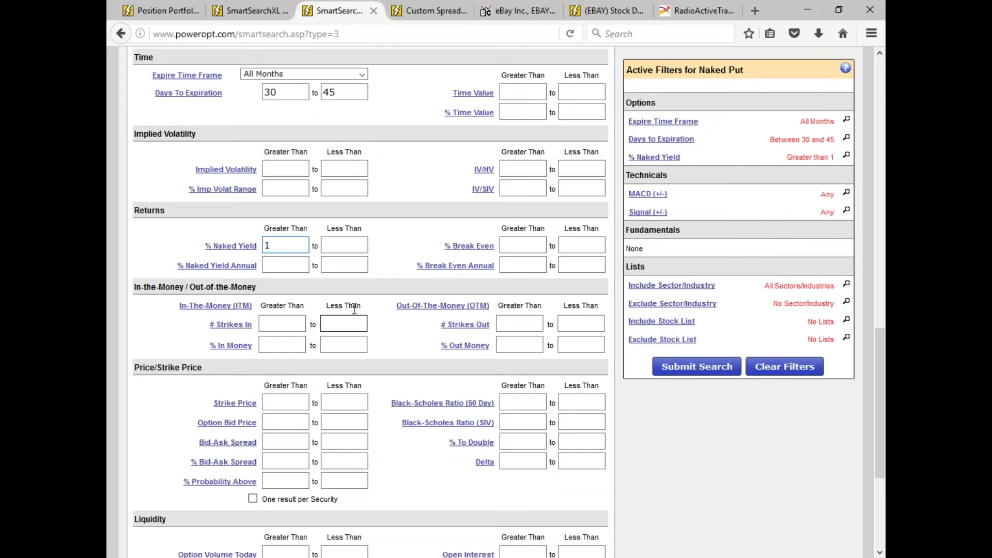
click(519, 344)
text(5)
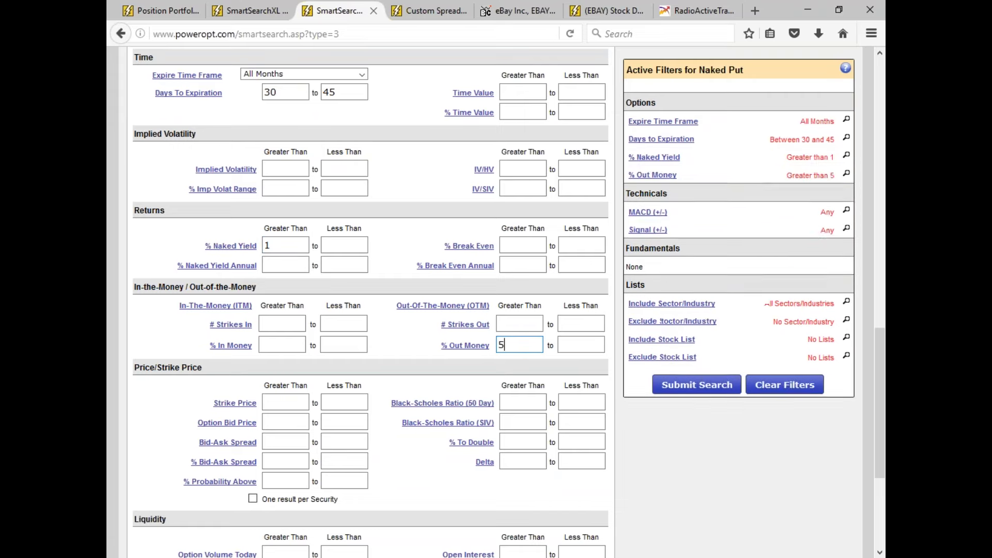
Set the liquidity filters to Open Interest greater than 10 and Option Volume Today greater than 5.
scroll(524, 408, down, 3)
click(526, 403)
text(10)
click(302, 401)
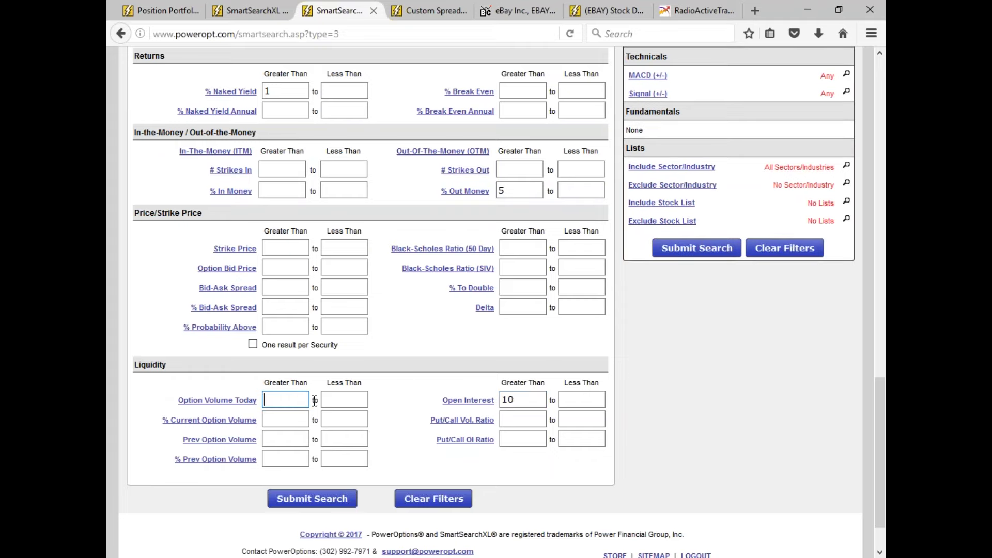
click(522, 401)
click(301, 400)
text(5)
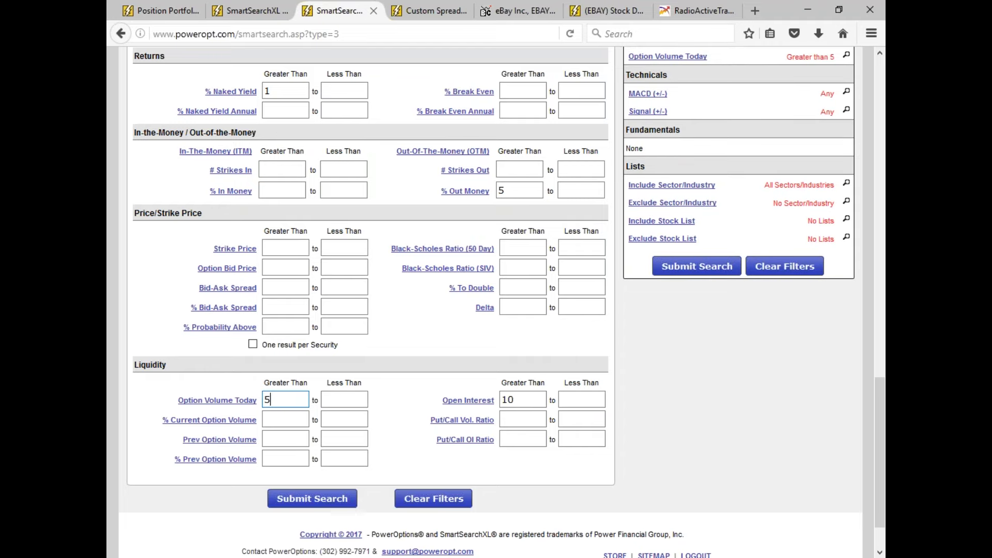
Set the Option Bid Price filter to greater than .75.
scroll(354, 362, up, 3)
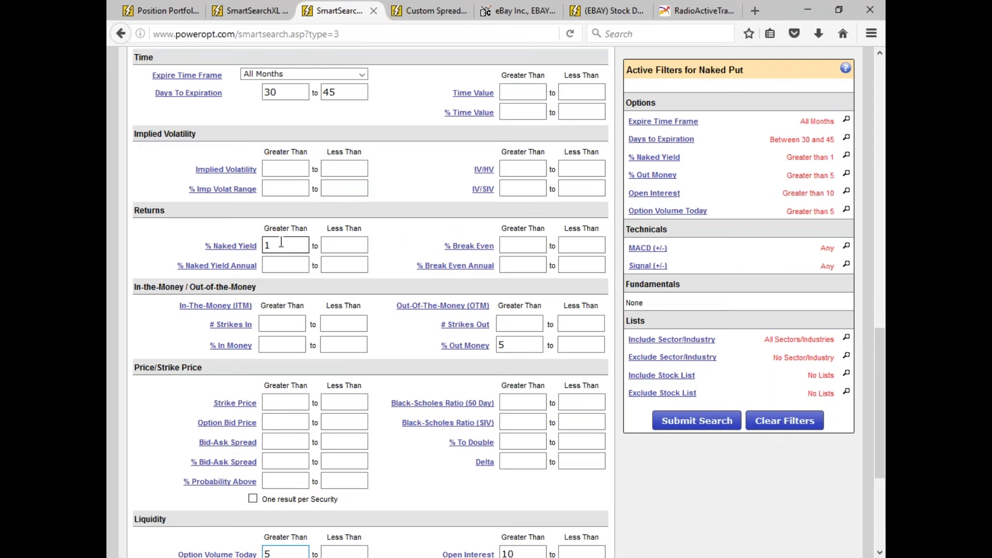
click(292, 426)
text(.75)
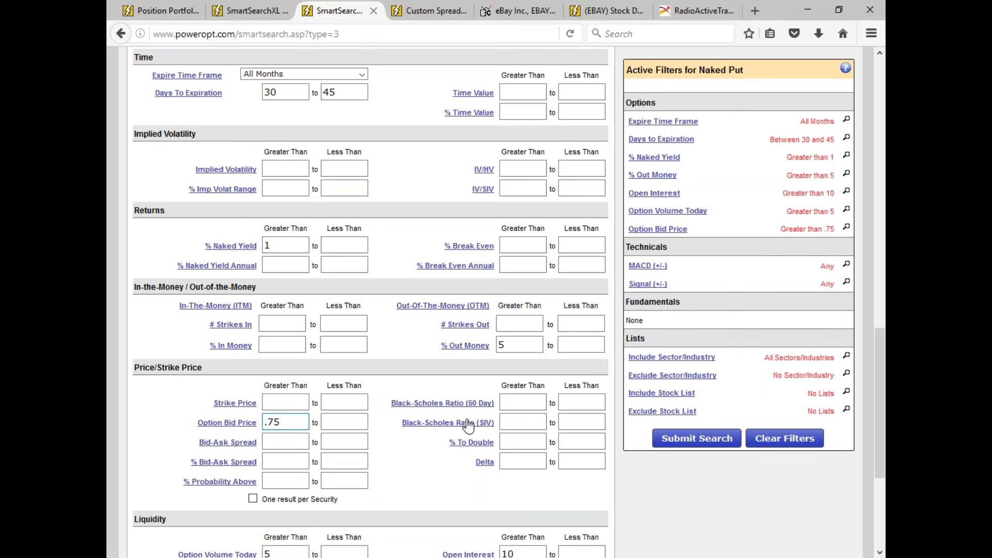
click(510, 345)
Include only the Dow 30 Industrials stock list and submit the naked put search.
scroll(330, 361, up, 5)
click(319, 254)
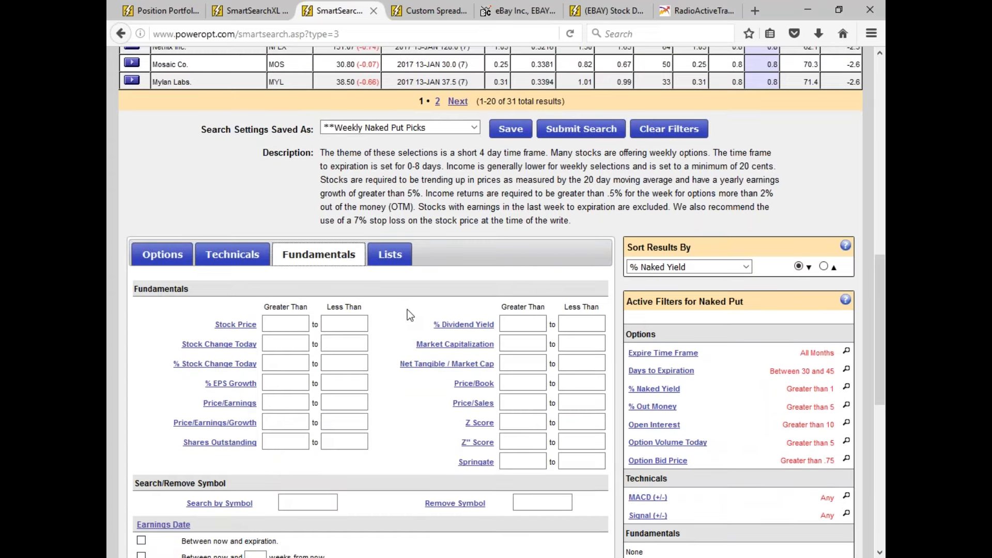
click(390, 254)
click(265, 371)
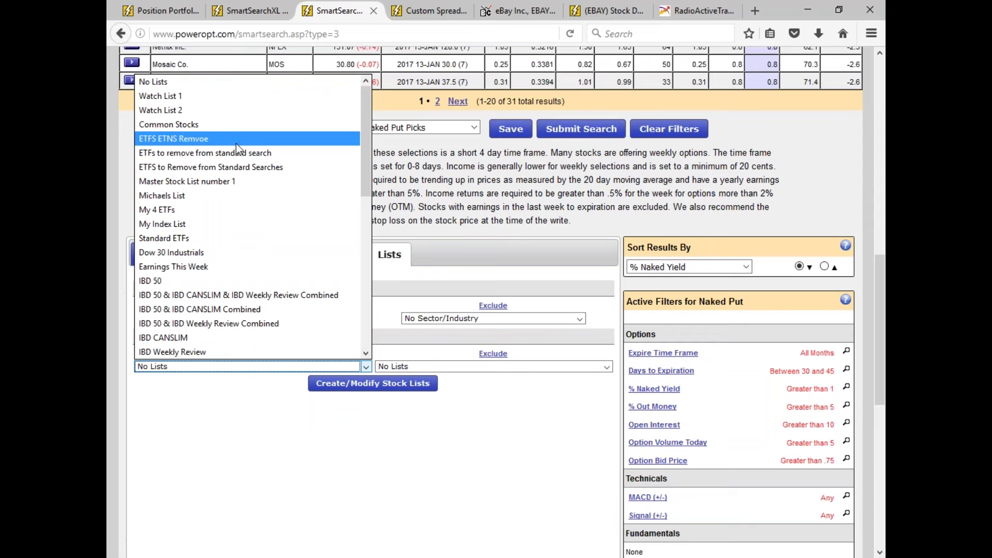
click(225, 252)
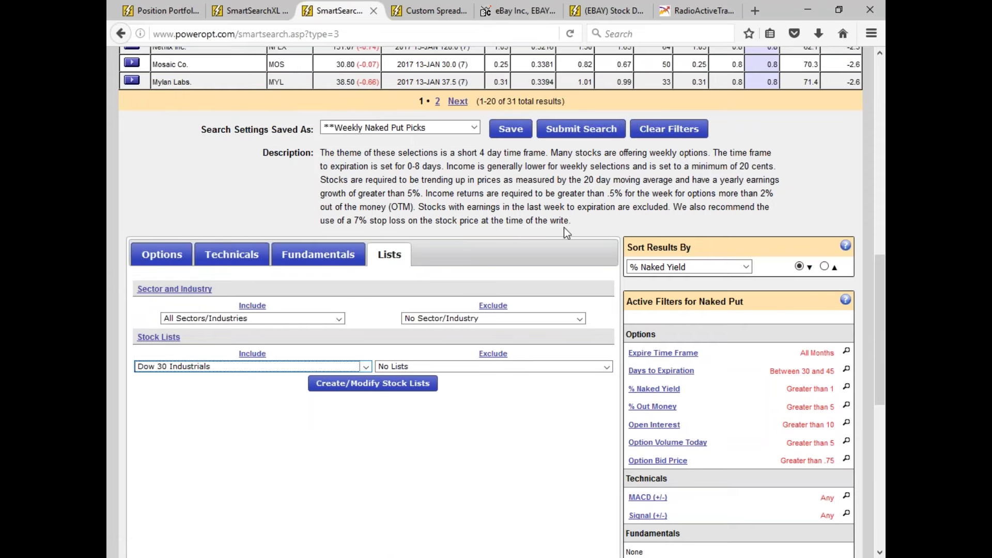
click(594, 130)
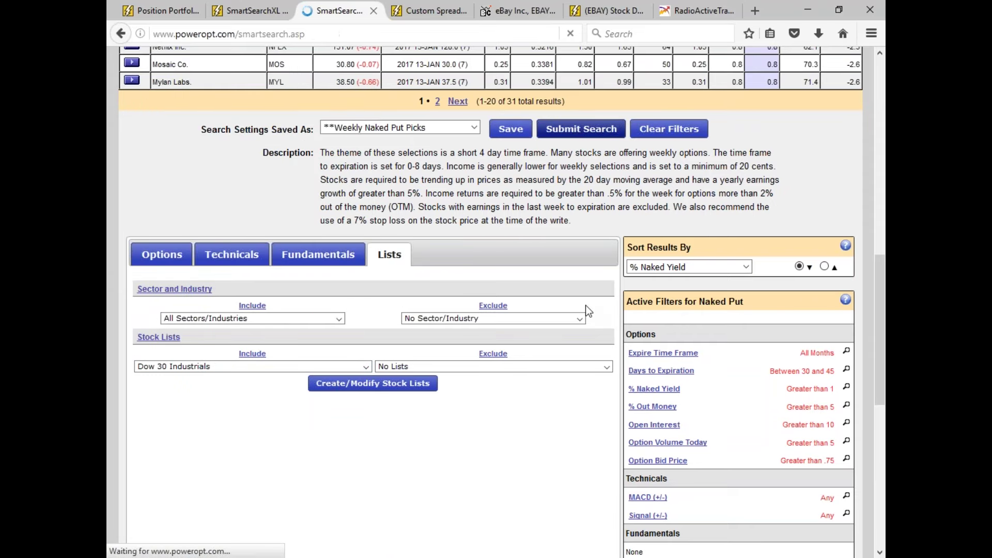
Lower the minimum Days To Expiration to 14 and resubmit the naked put search.
scroll(519, 346, down, 4)
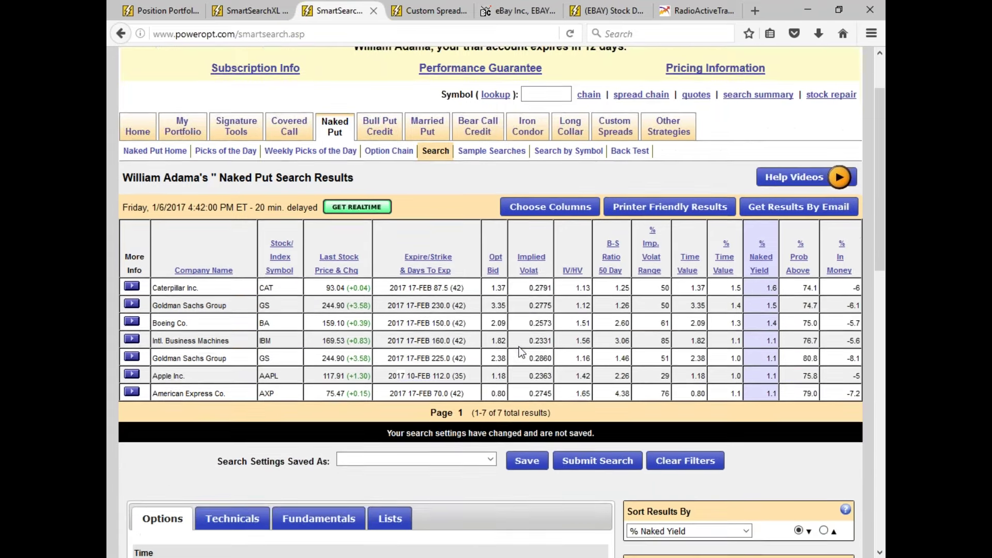
scroll(520, 351, down, 1)
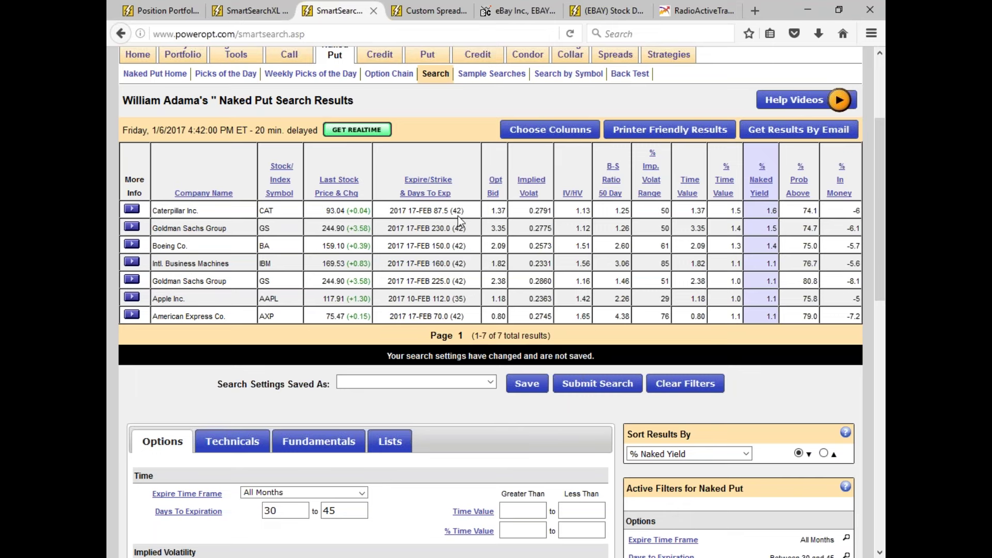
click(344, 511)
click(286, 510)
key(BackSpace)
key(BackSpace)
text(14)
click(599, 385)
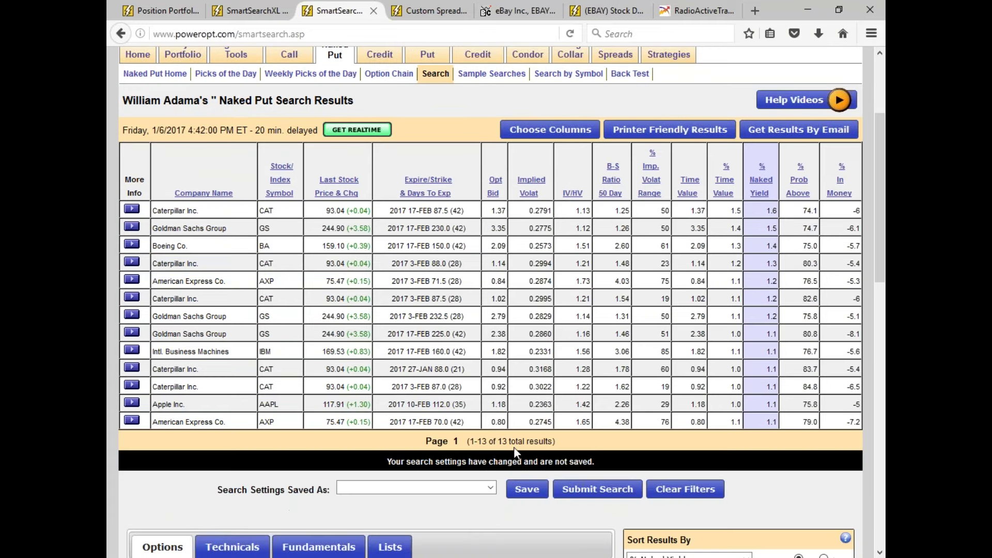
Examine the shorter-dated results, including the American Express 3-FEB 71.5 and Caterpillar 27-JAN 88.0 puts, and review the active option filters.
drag(442, 281, 469, 283)
drag(409, 369, 458, 370)
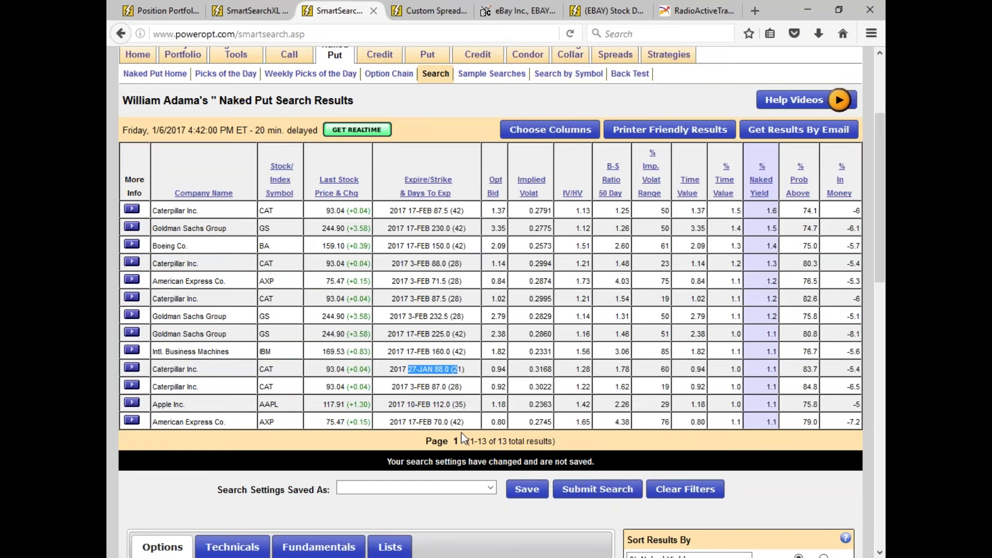
scroll(463, 434, down, 5)
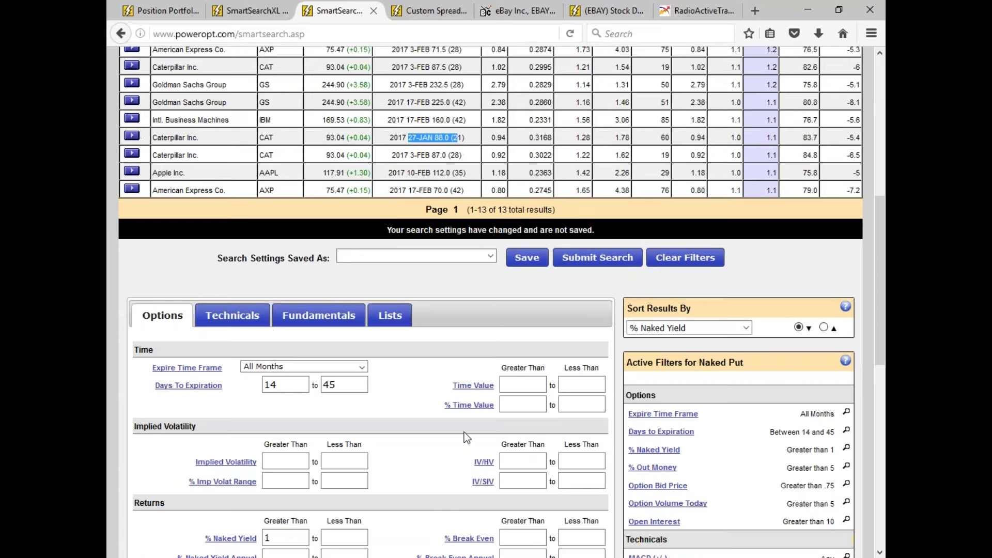
click(469, 136)
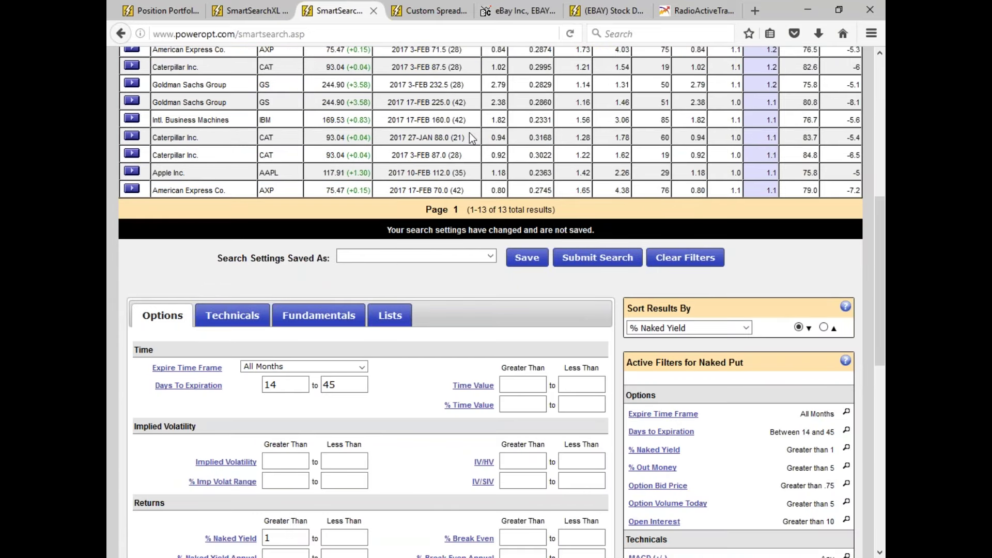
scroll(475, 308, down, 5)
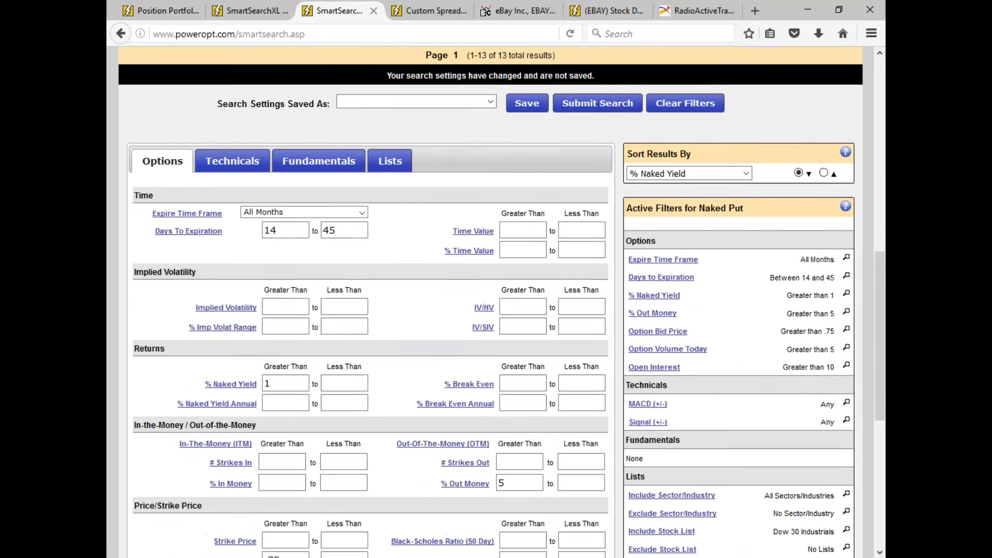
click(519, 405)
click(289, 483)
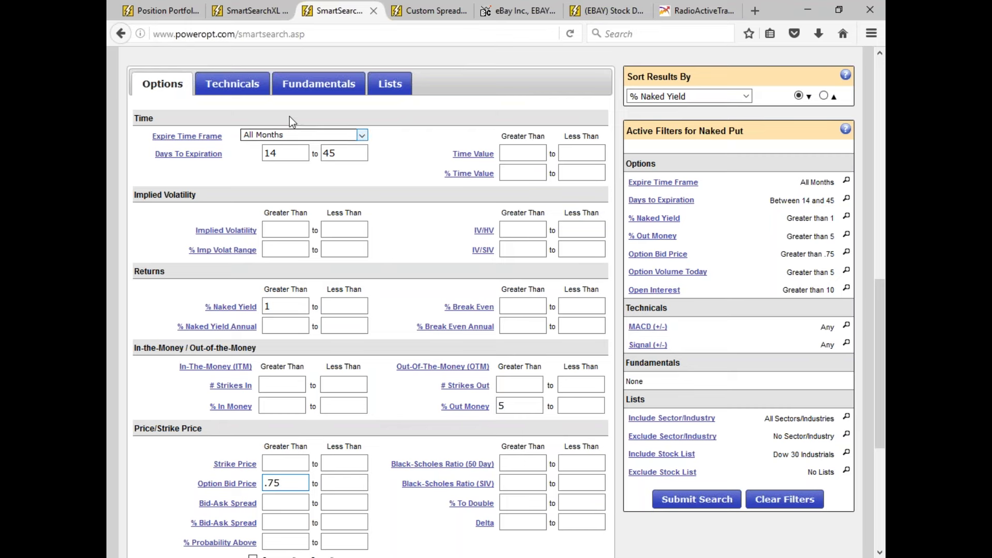
Restrict the Earnings Date filter to stocks whose earnings are not between now and expiration.
click(319, 84)
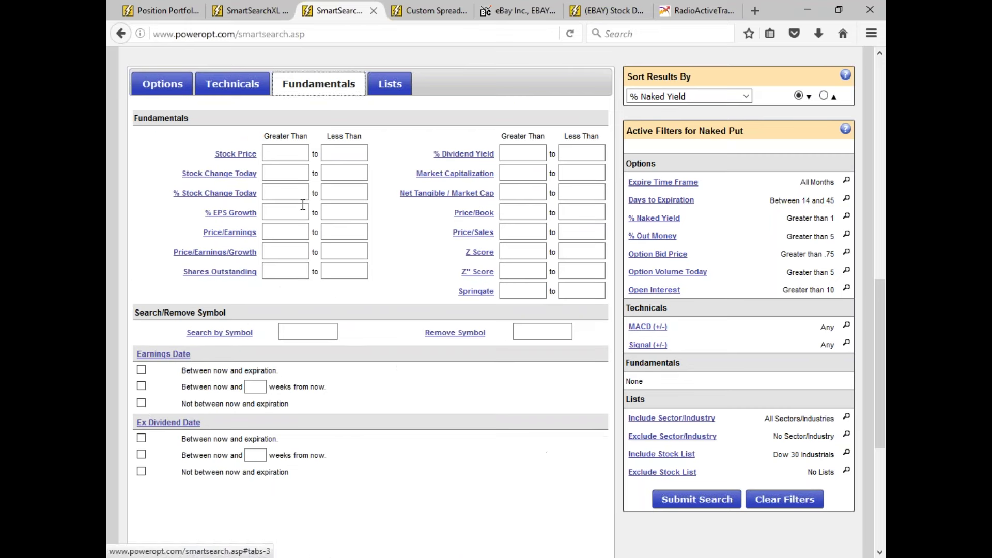
click(141, 402)
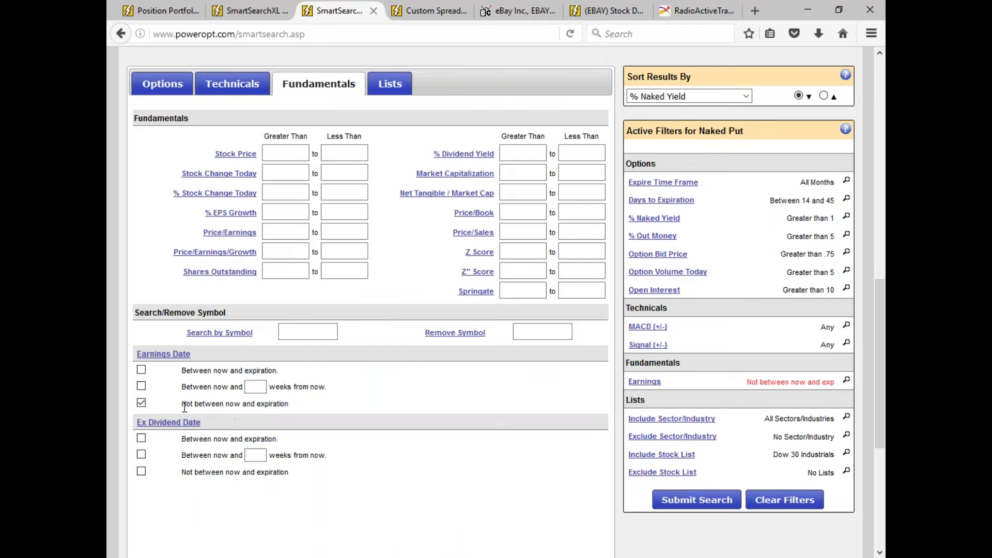
drag(186, 407, 304, 410)
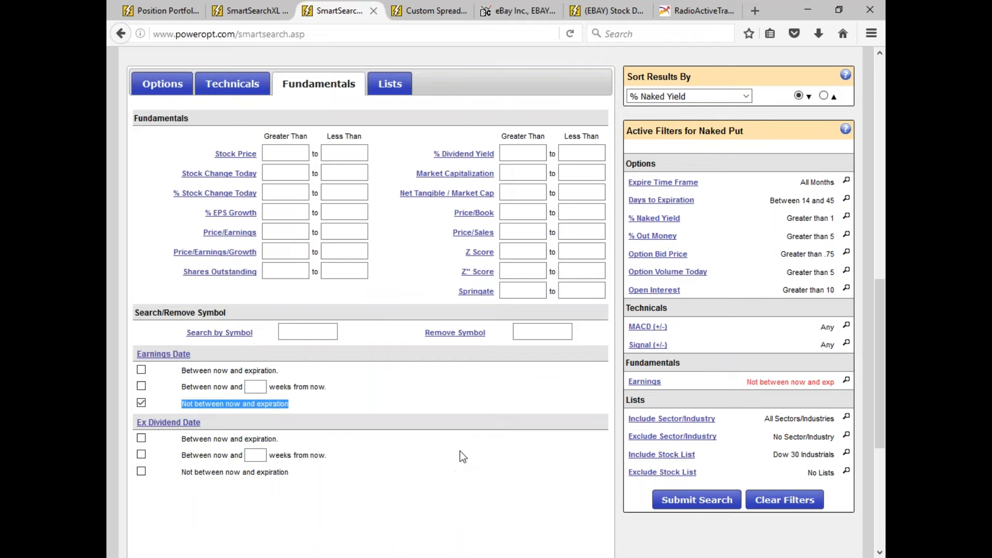
Examine the % In Money and % Naked Yield of the Caterpillar 3-FEB 87.0 put in the results.
scroll(459, 451, up, 6)
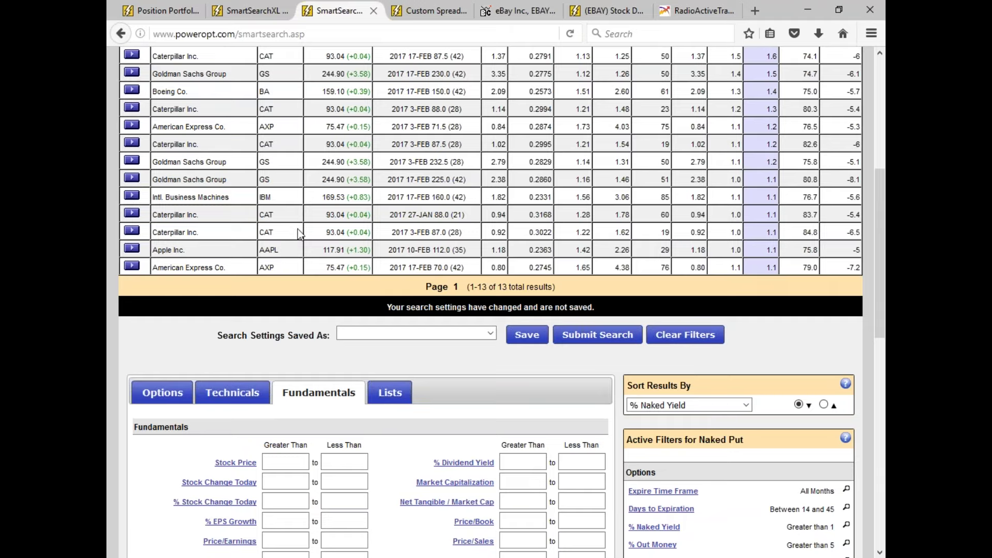
scroll(803, 240, up, 2)
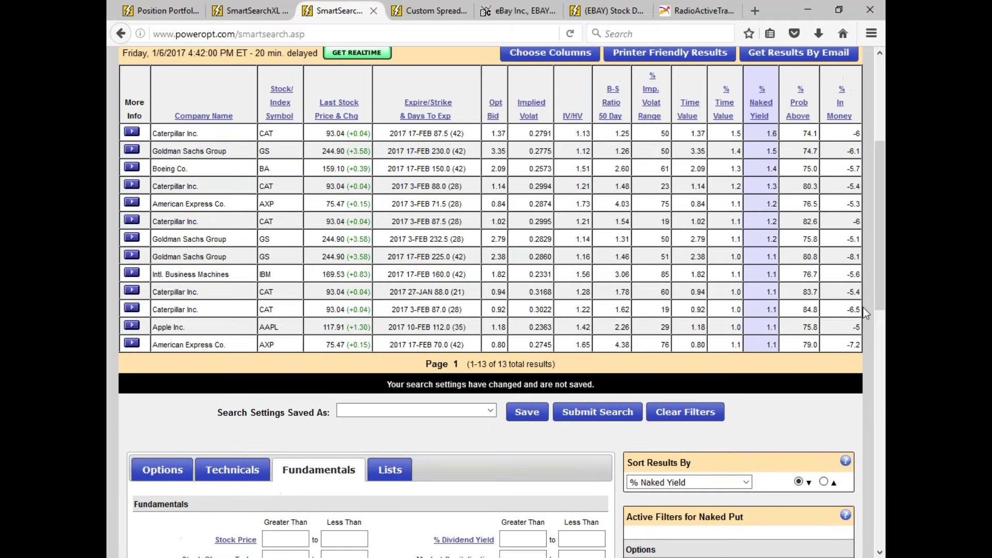
drag(845, 310, 862, 310)
drag(755, 308, 785, 319)
drag(847, 309, 861, 312)
scroll(794, 368, down, 8)
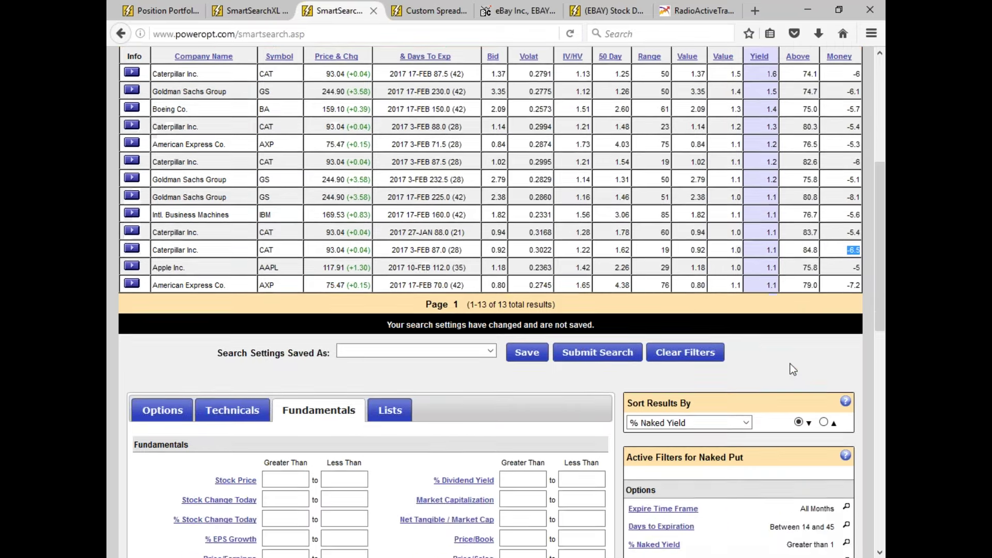
Resubmit the naked put search with the earnings date restriction applied.
click(697, 500)
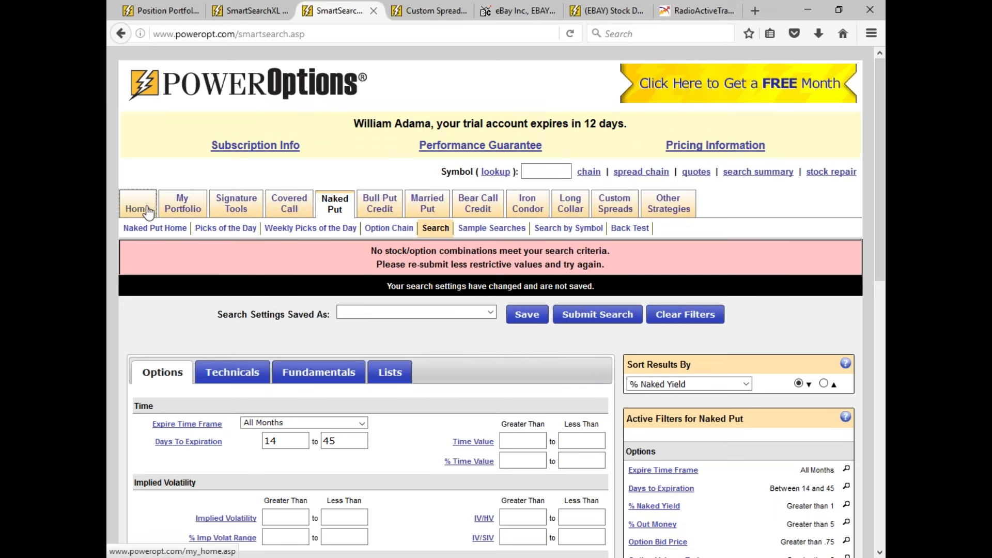
mouse_move(138, 210)
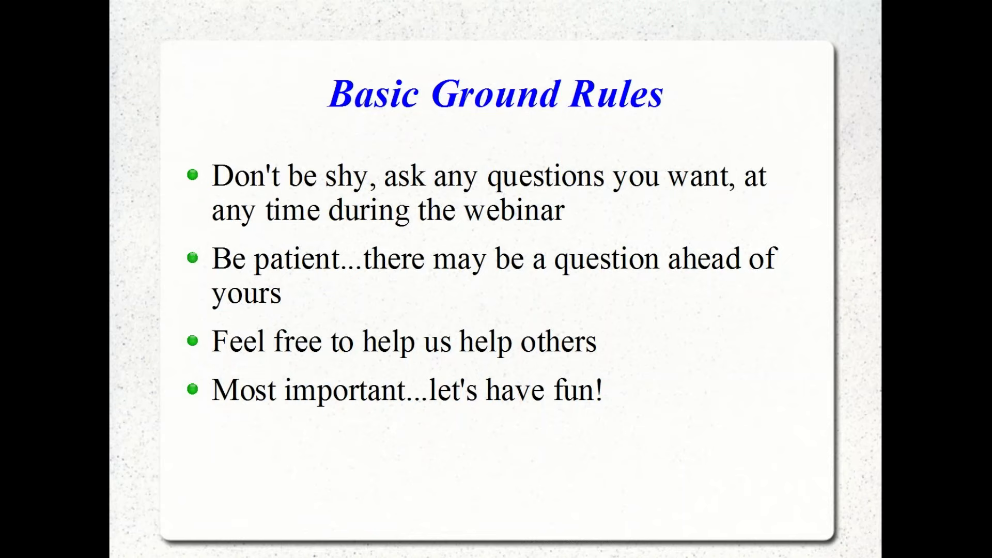
key(Right)
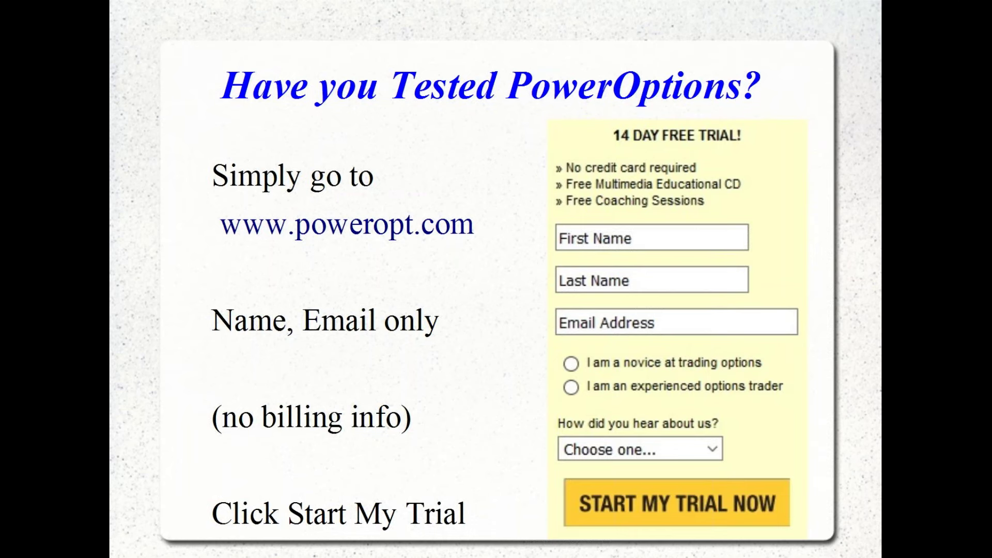
click(380, 288)
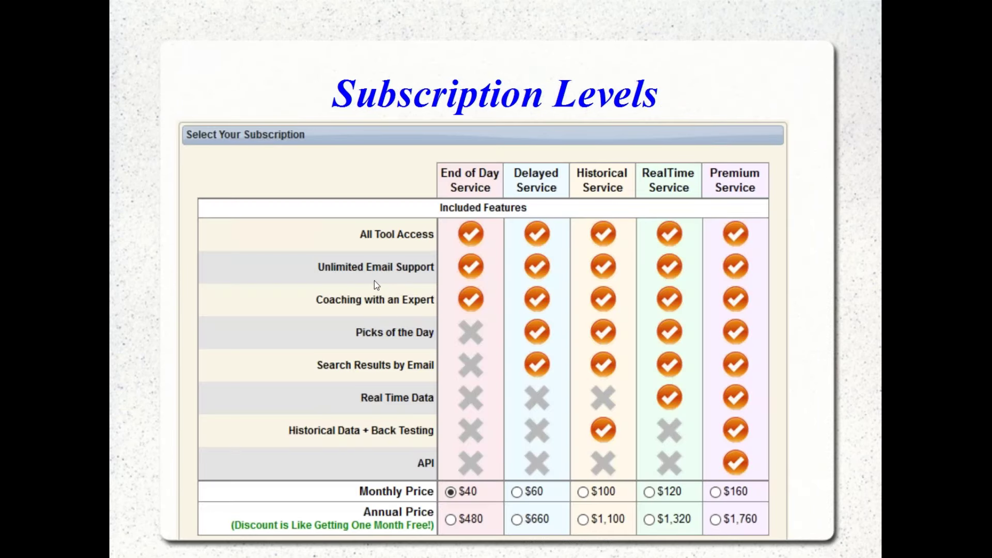